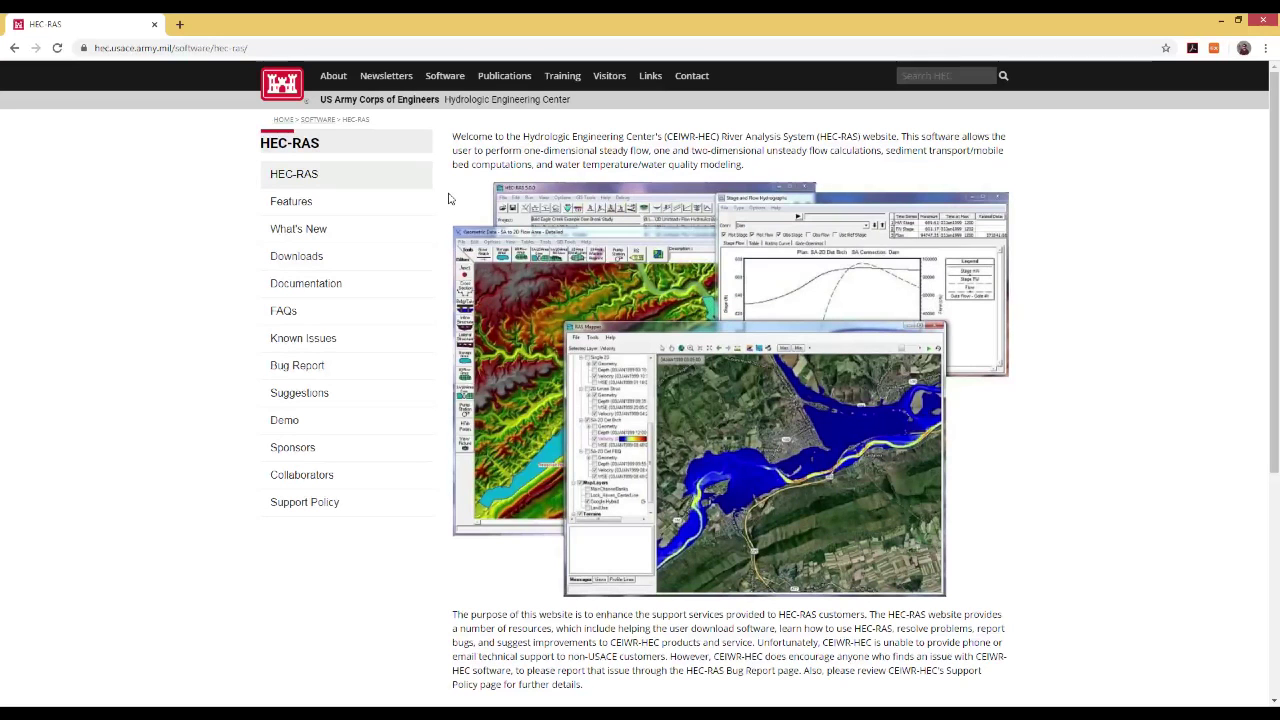
Open the HEC-RAS downloads page and check which version the Windows setup packages include.
left_click(328, 262)
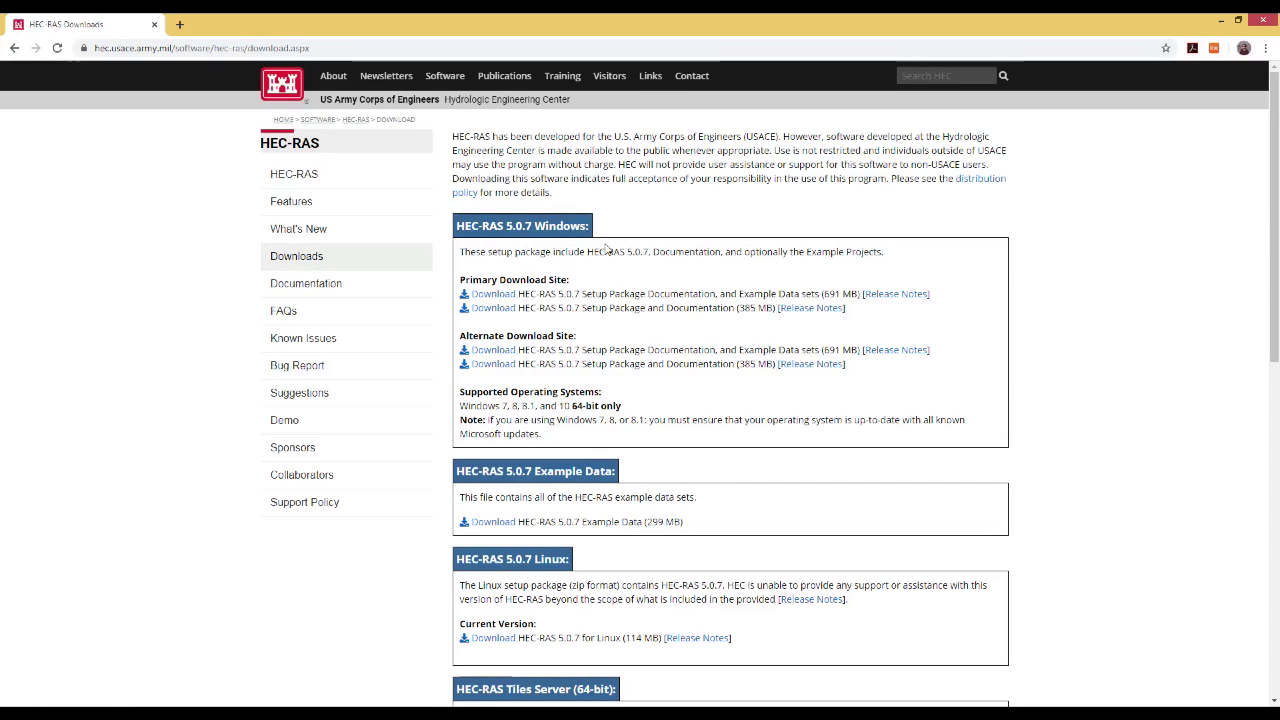
left_click_drag(587, 252, 651, 249)
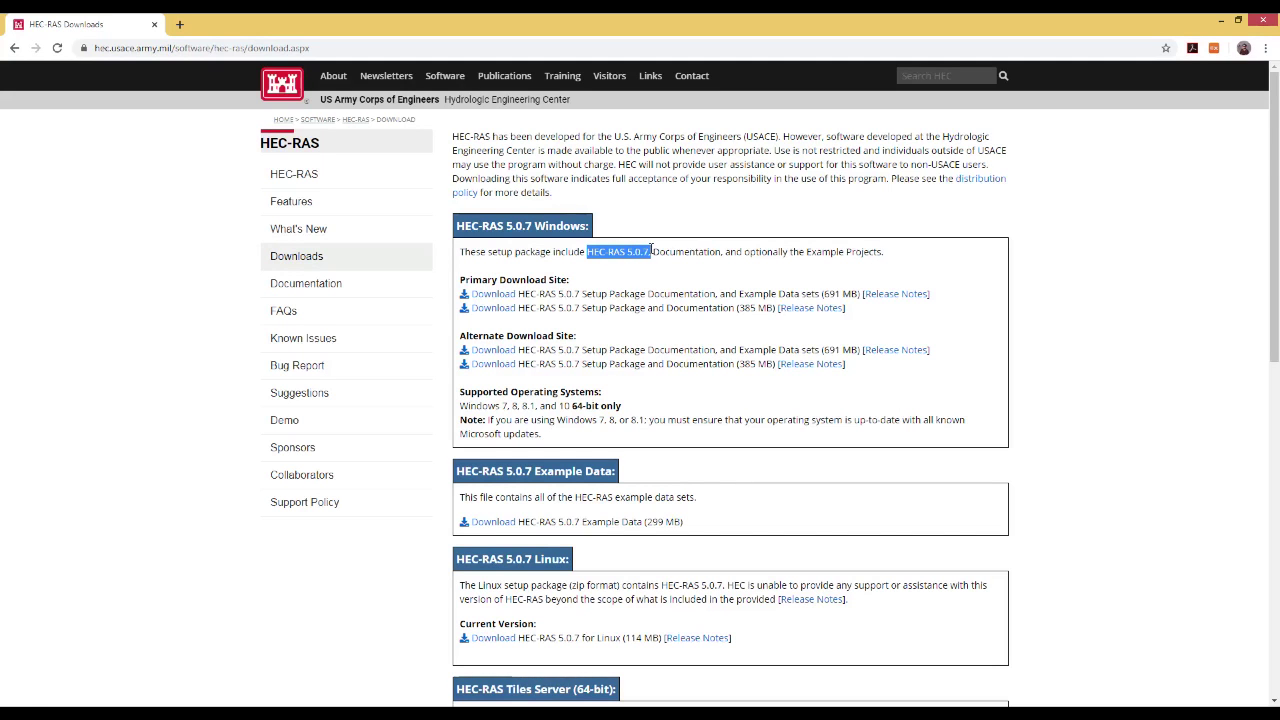
left_click(713, 293)
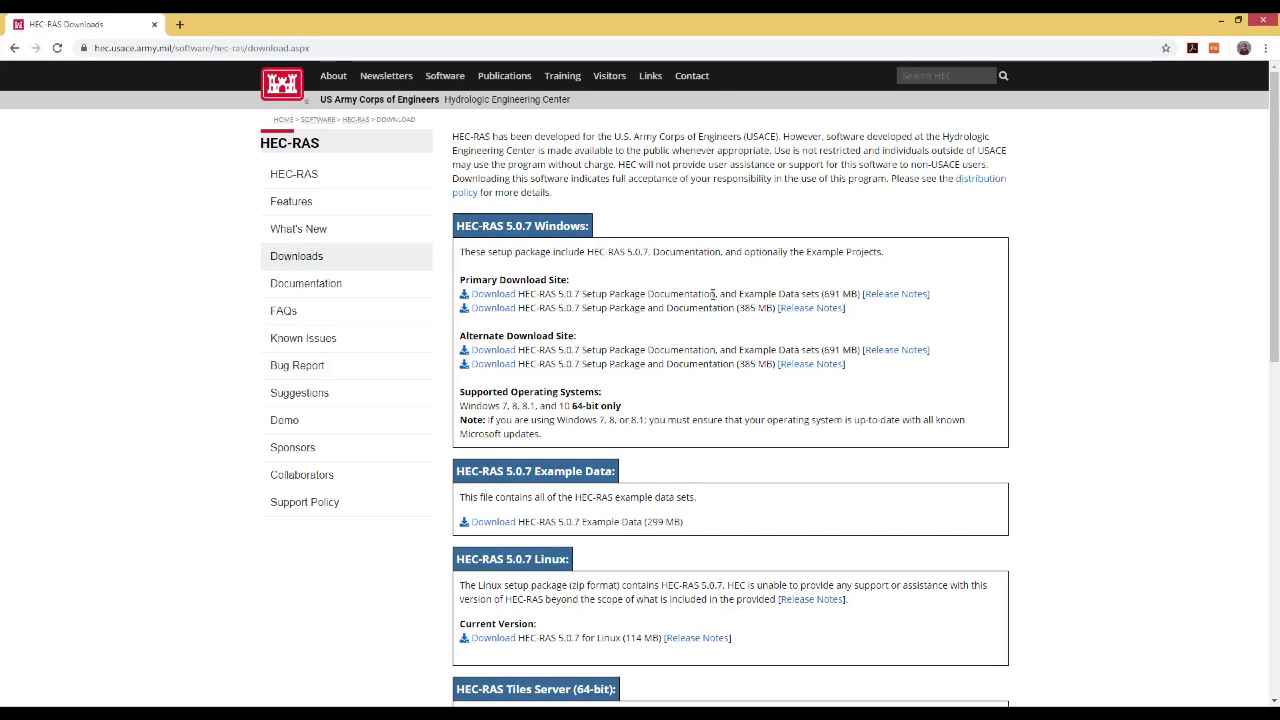
Examine the archived HEC-RAS versions, including the 5.0.3 Setup Package and Documentation, and compare them with the current Windows packages.
scroll(771, 321, "down", 4)
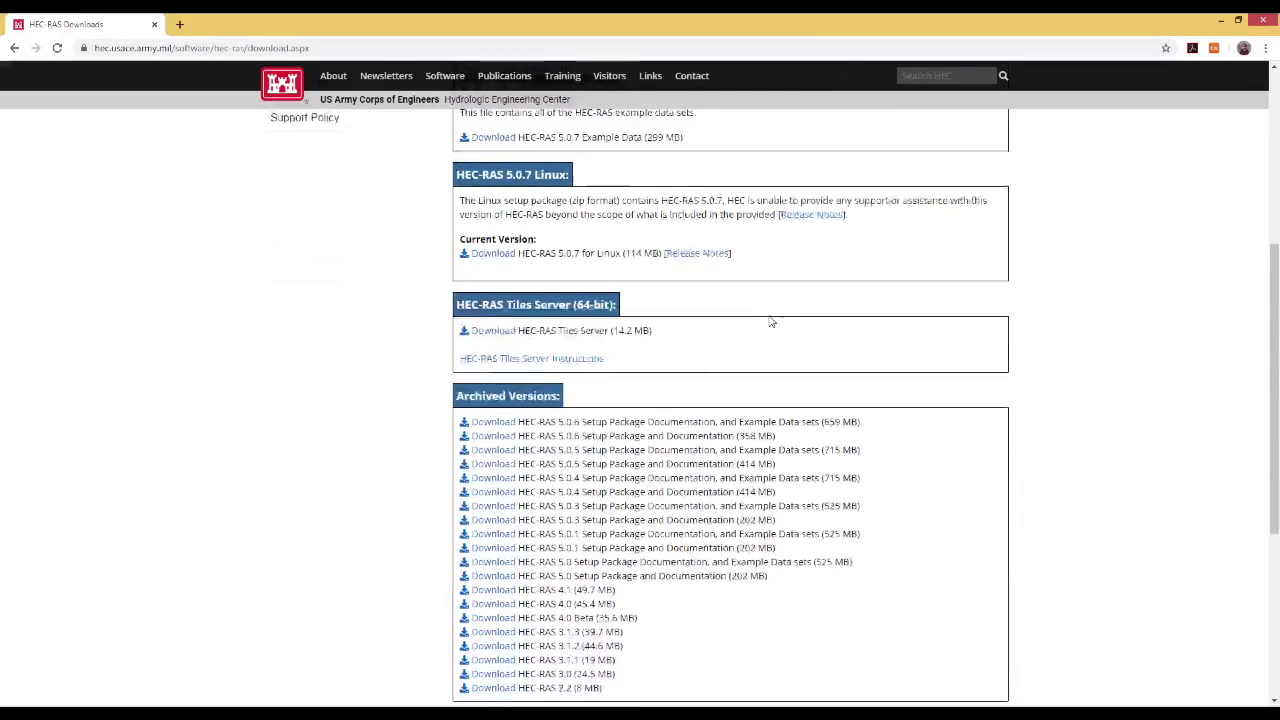
scroll(772, 321, "down", 1)
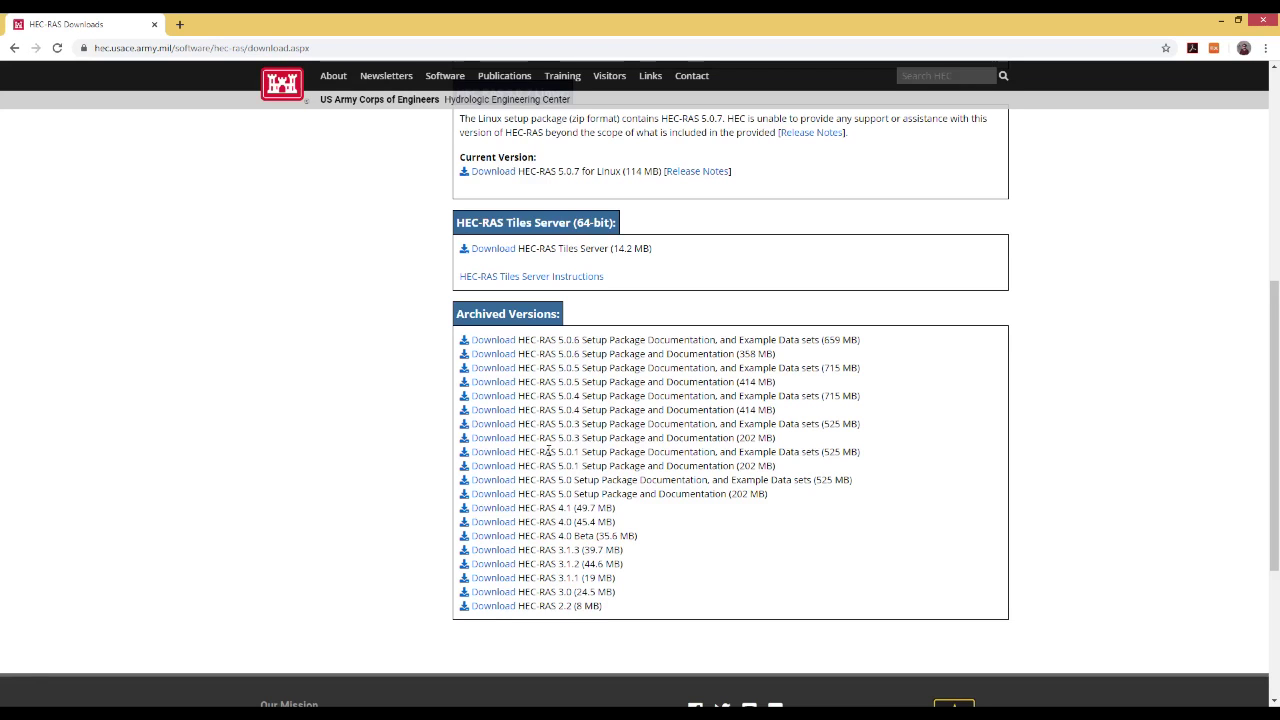
left_click_drag(559, 440, 595, 443)
left_click(595, 442)
scroll(585, 372, "up", 1)
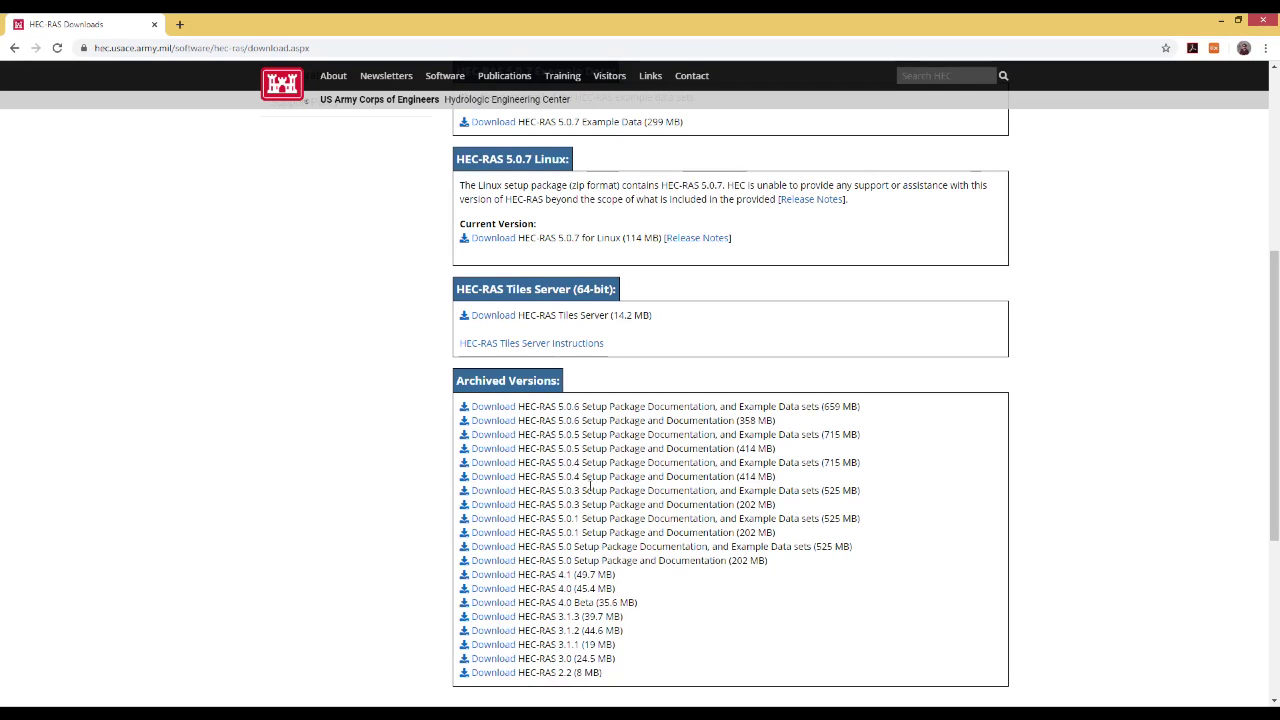
scroll(590, 488, "up", 1)
scroll(620, 487, "up", 1)
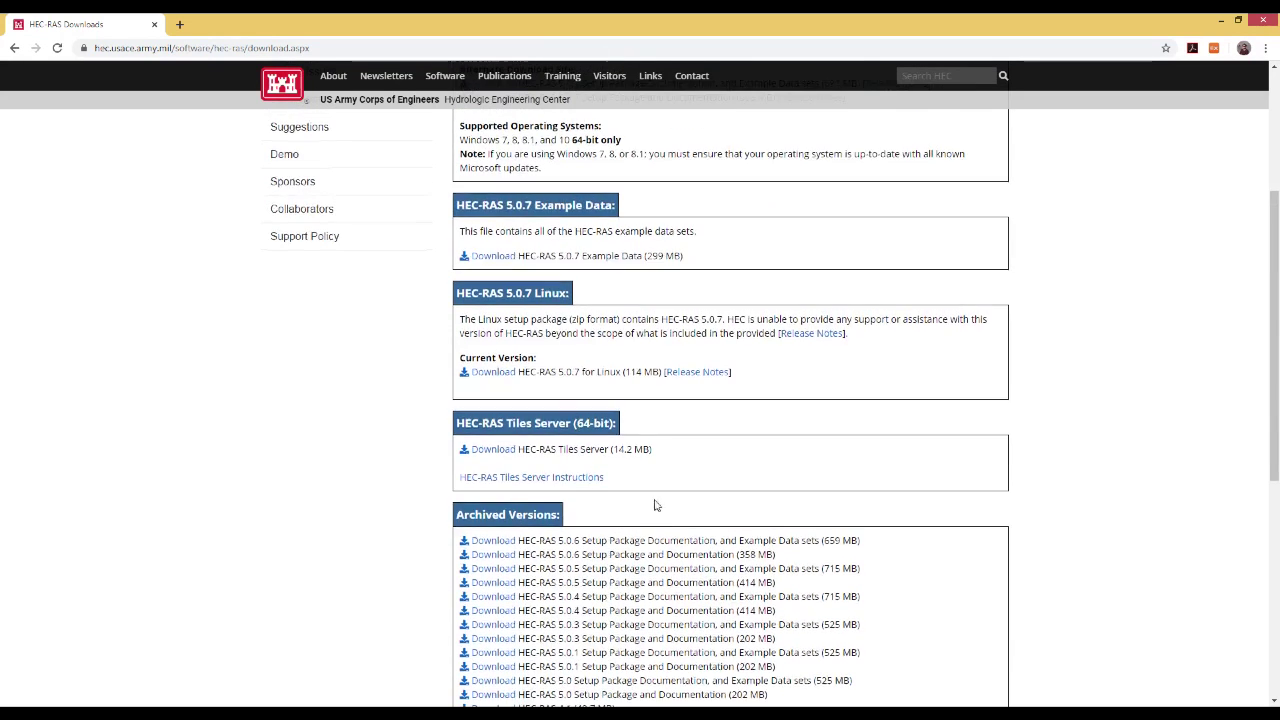
scroll(654, 503, "up", 3)
scroll(658, 500, "up", 1)
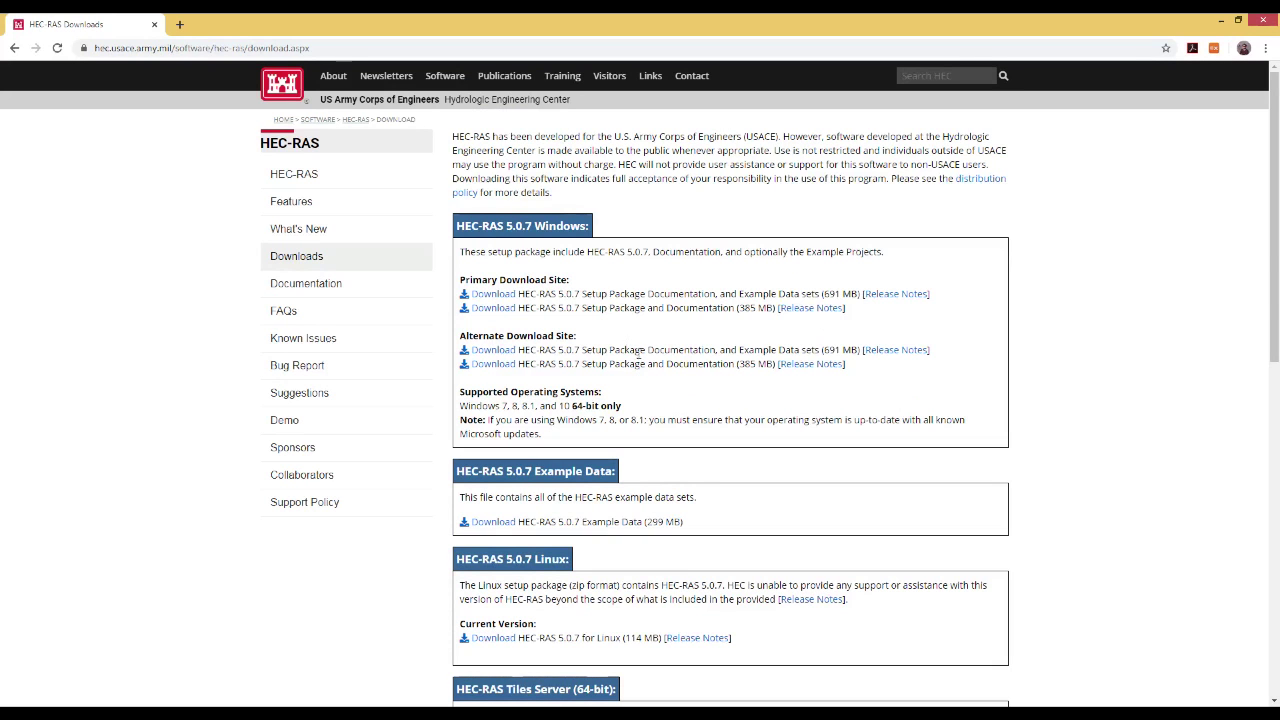
scroll(667, 396, "down", 1)
scroll(630, 360, "up", 1)
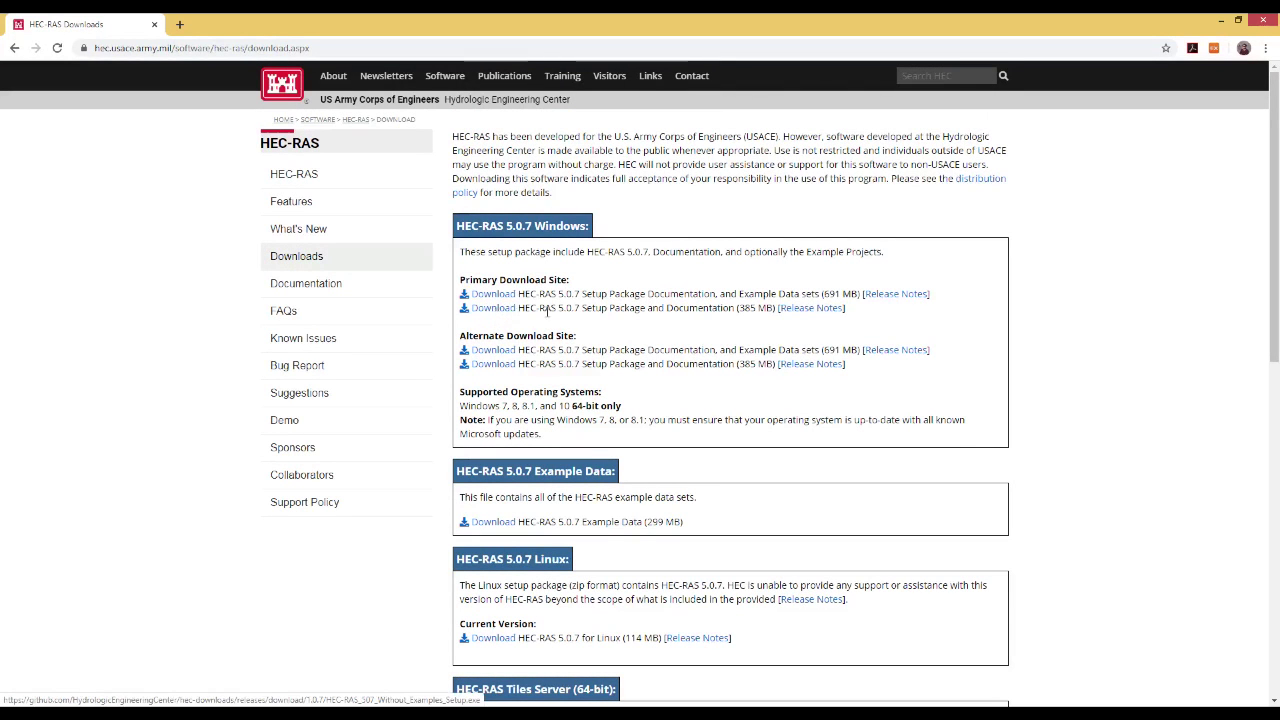
Examine the archived HEC-RAS 5.0.5 setup package that includes documentation and example data sets.
scroll(668, 355, "down", 1)
scroll(668, 355, "down", 4)
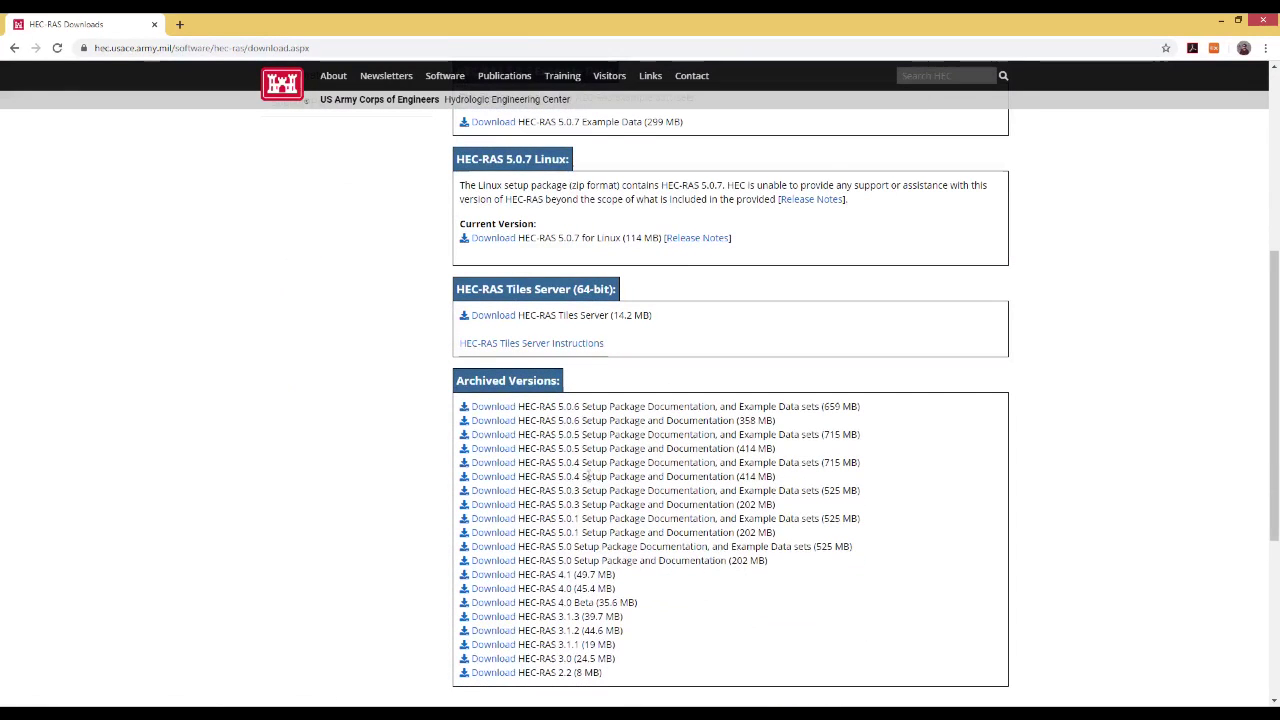
left_click_drag(519, 434, 584, 440)
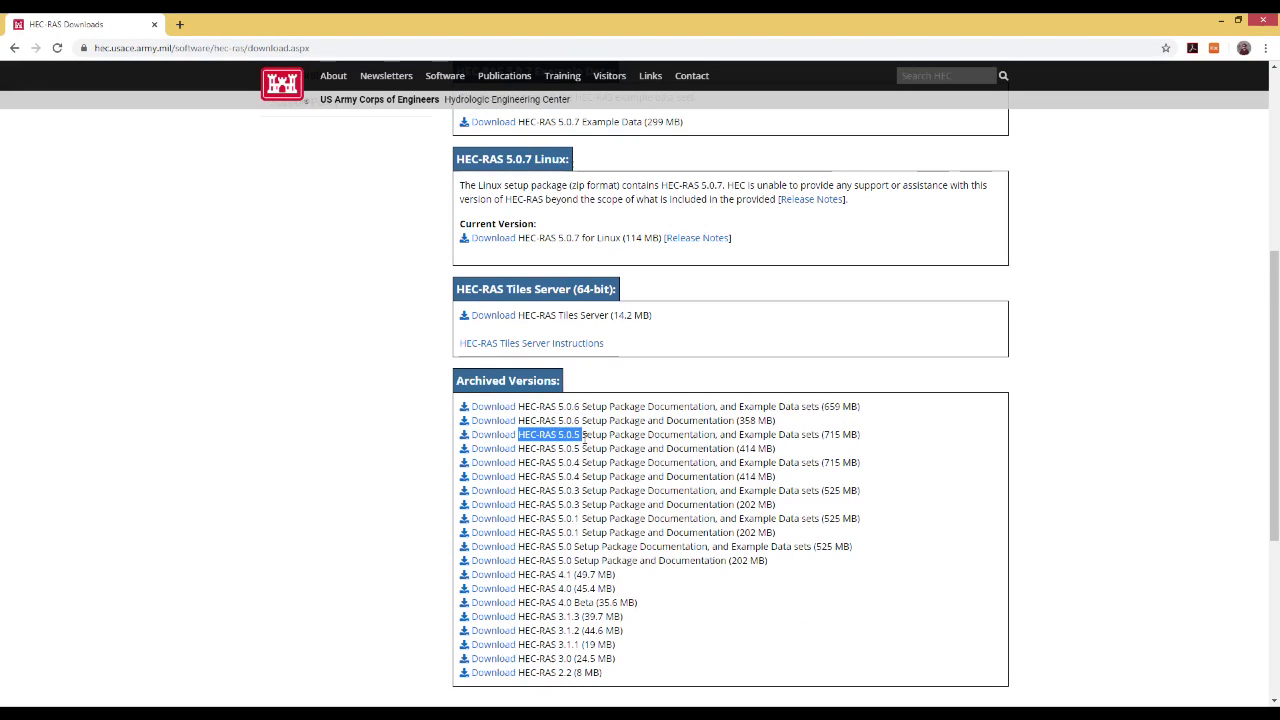
left_click_drag(584, 440, 720, 445)
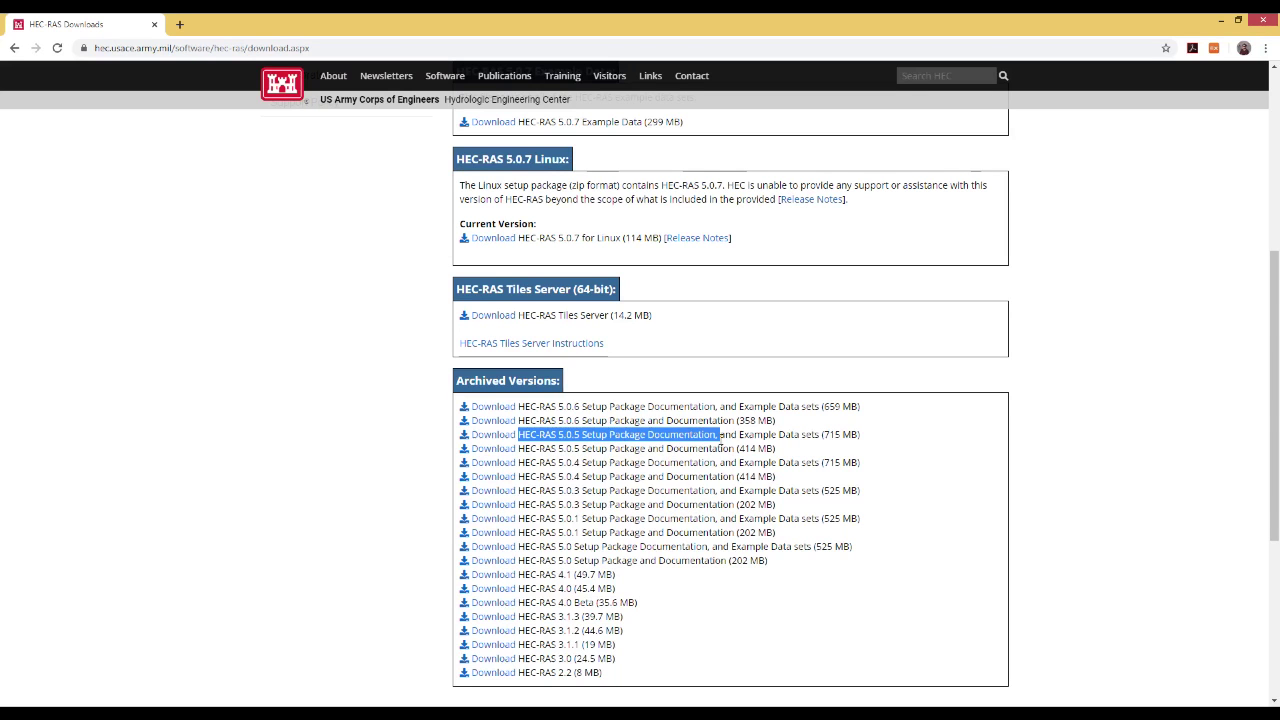
left_click(720, 445)
scroll(820, 500, "up", 2)
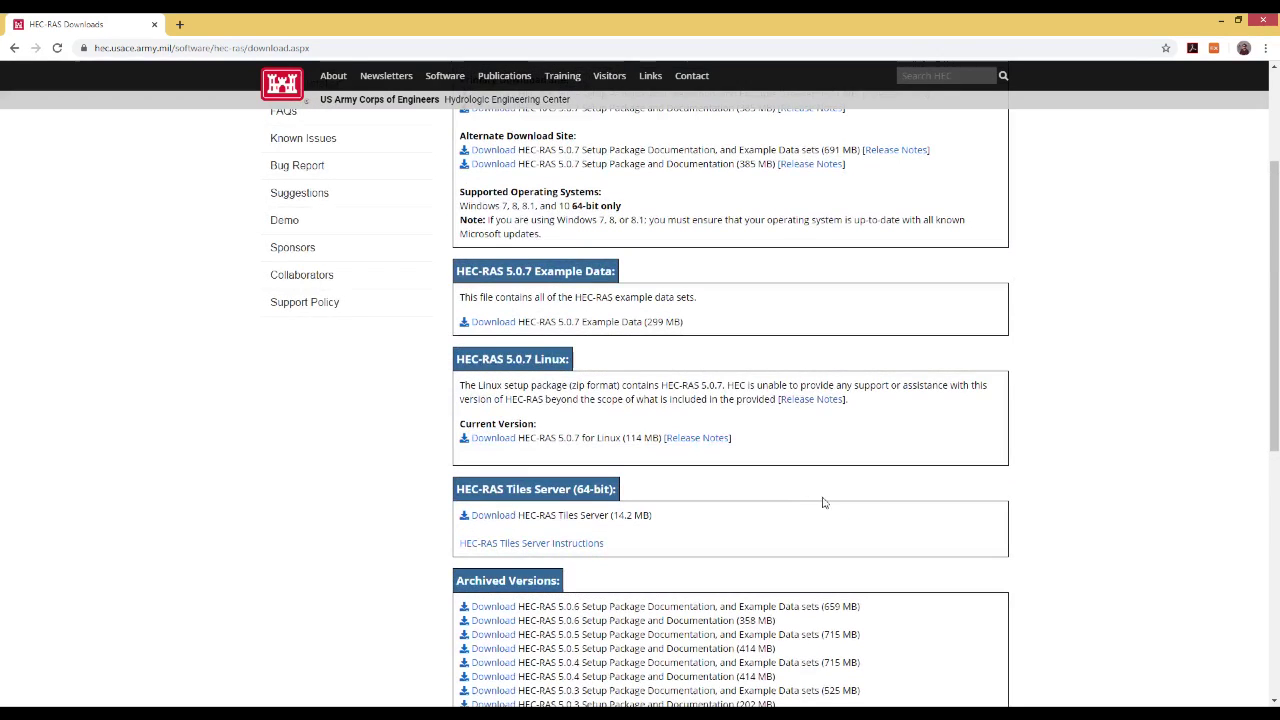
scroll(757, 558, "up", 3)
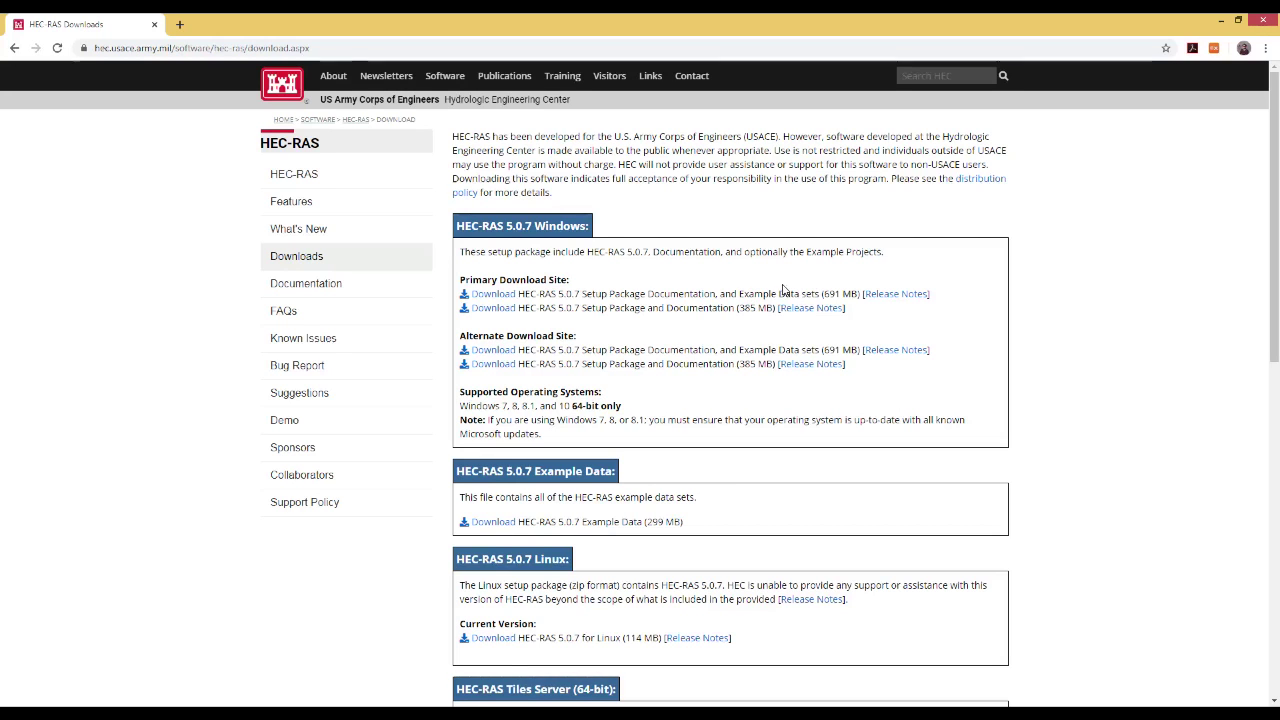
Download the HEC-RAS 5.0.7 Setup Package and Documentation for Windows from the primary download site.
left_click(487, 310)
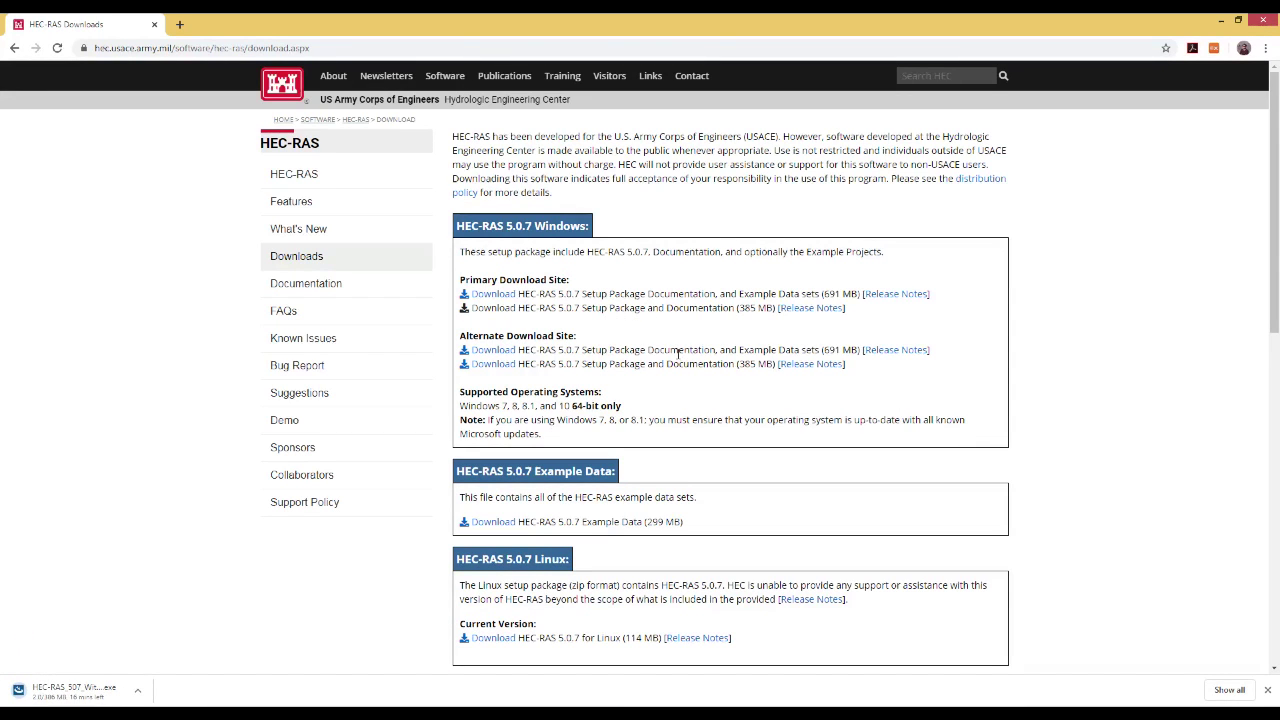
scroll(709, 389, "down", 1)
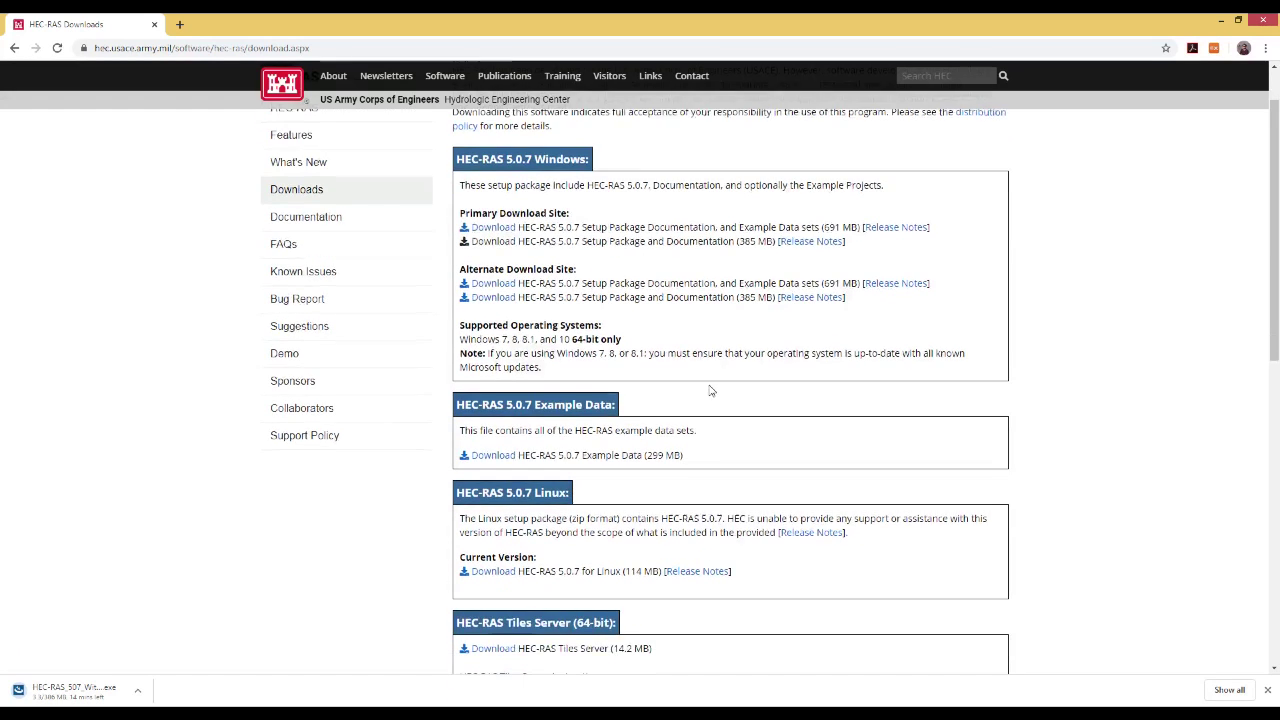
scroll(711, 390, "up", 1)
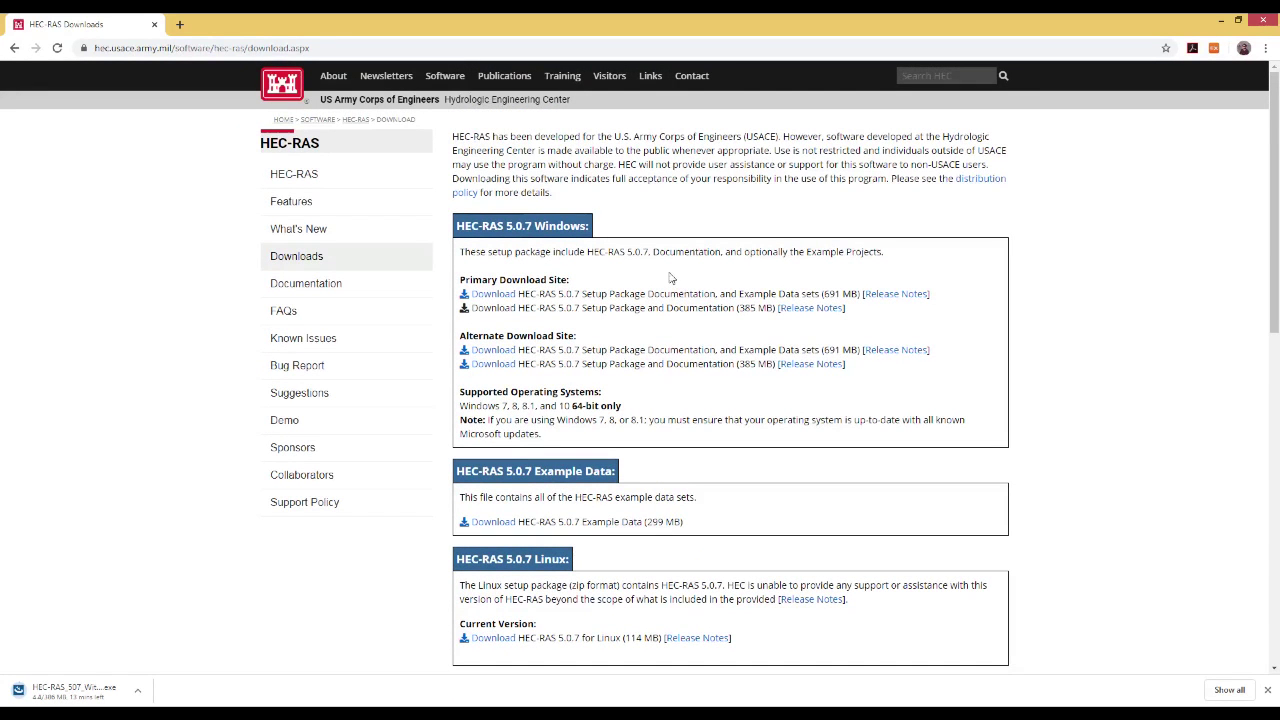
Open the HEC-RAS 5.0 User's Manual from the site's documentation page and go to its table of contents.
left_click(327, 283)
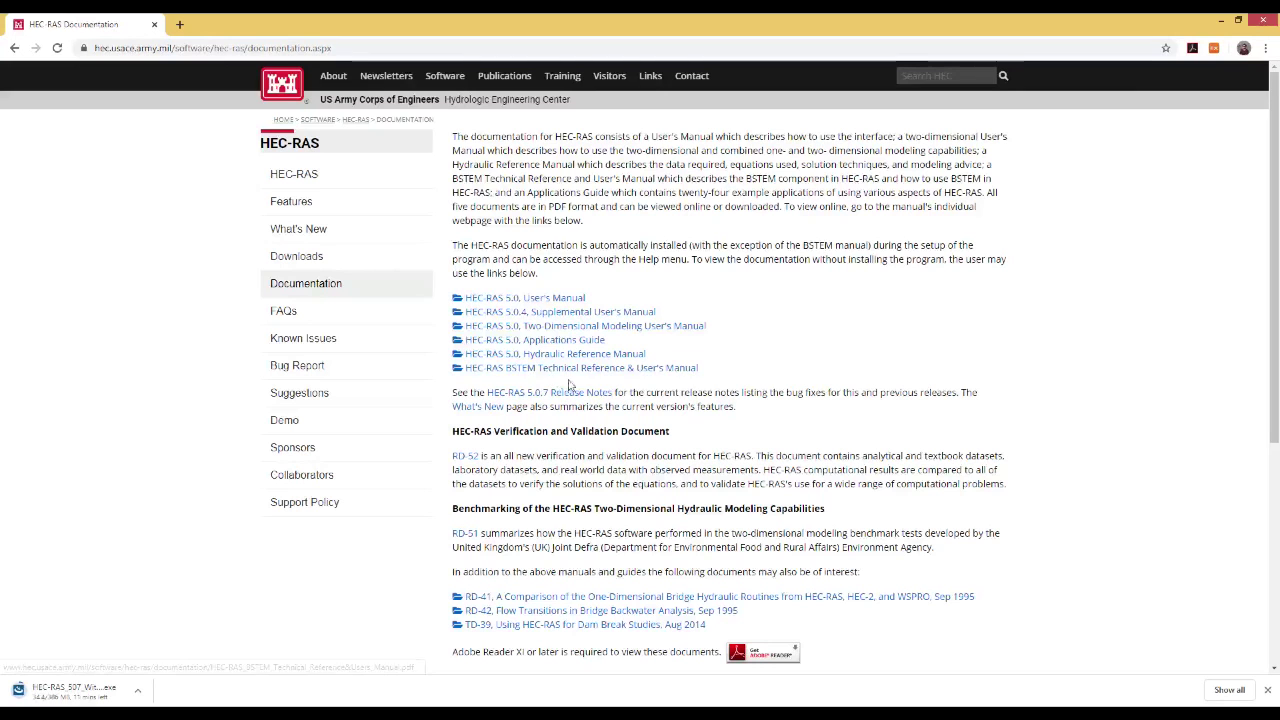
left_click(557, 299)
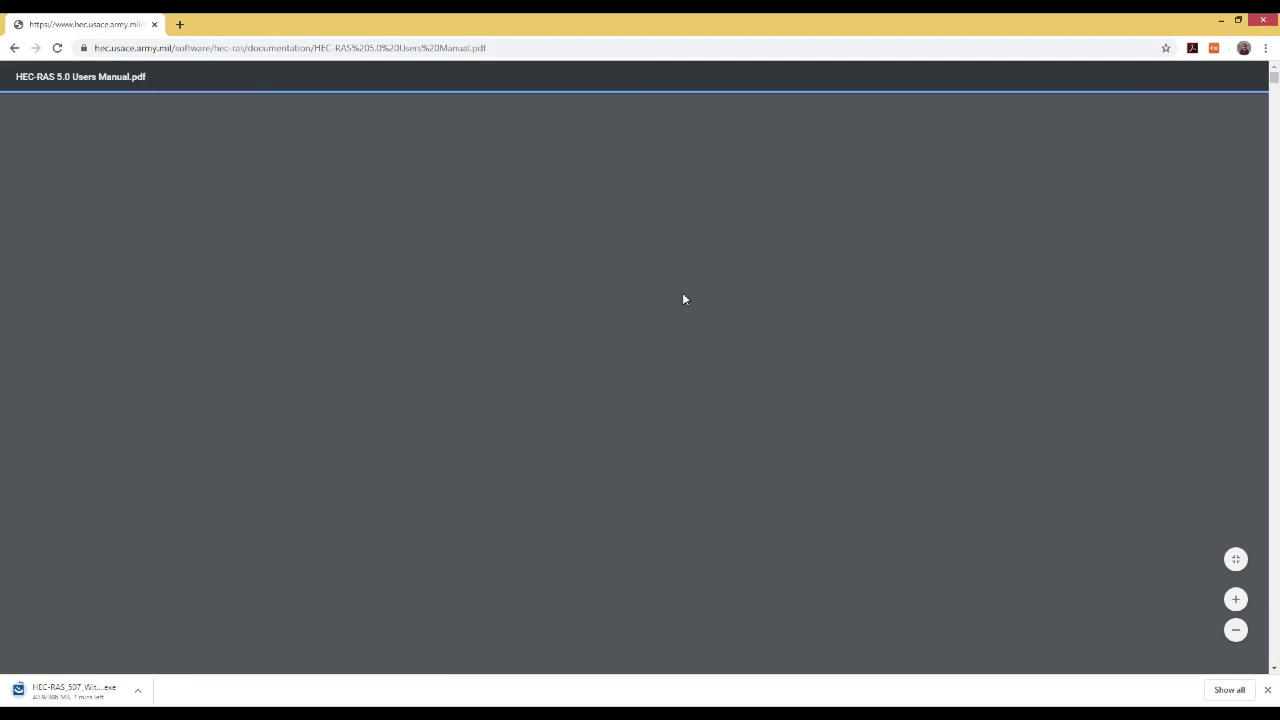
scroll(882, 408, "down", 10)
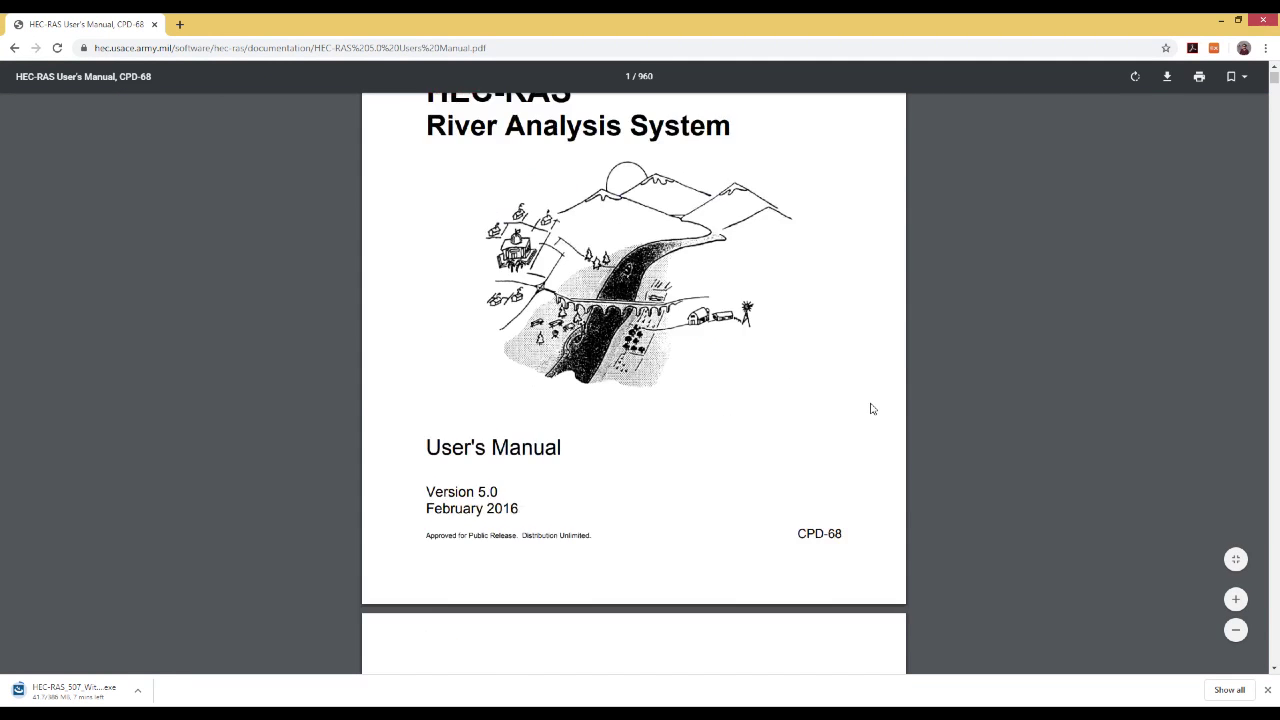
scroll(835, 412, "down", 15)
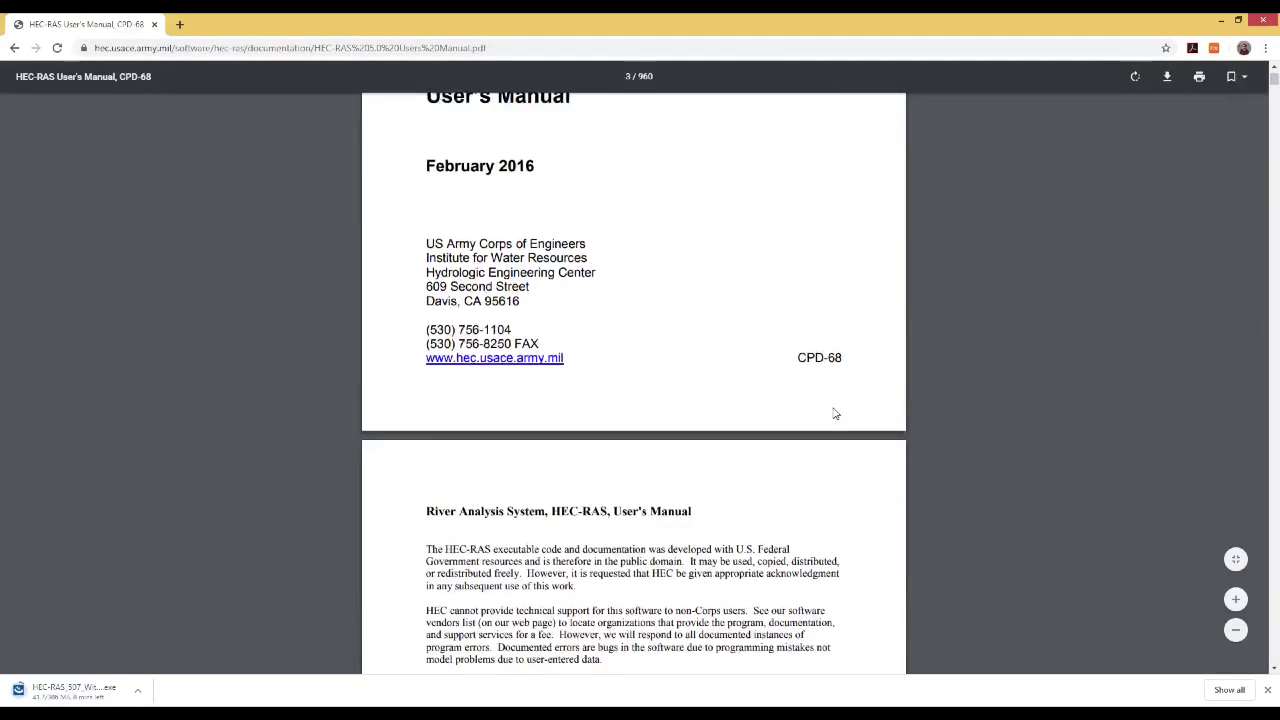
scroll(835, 412, "down", 15)
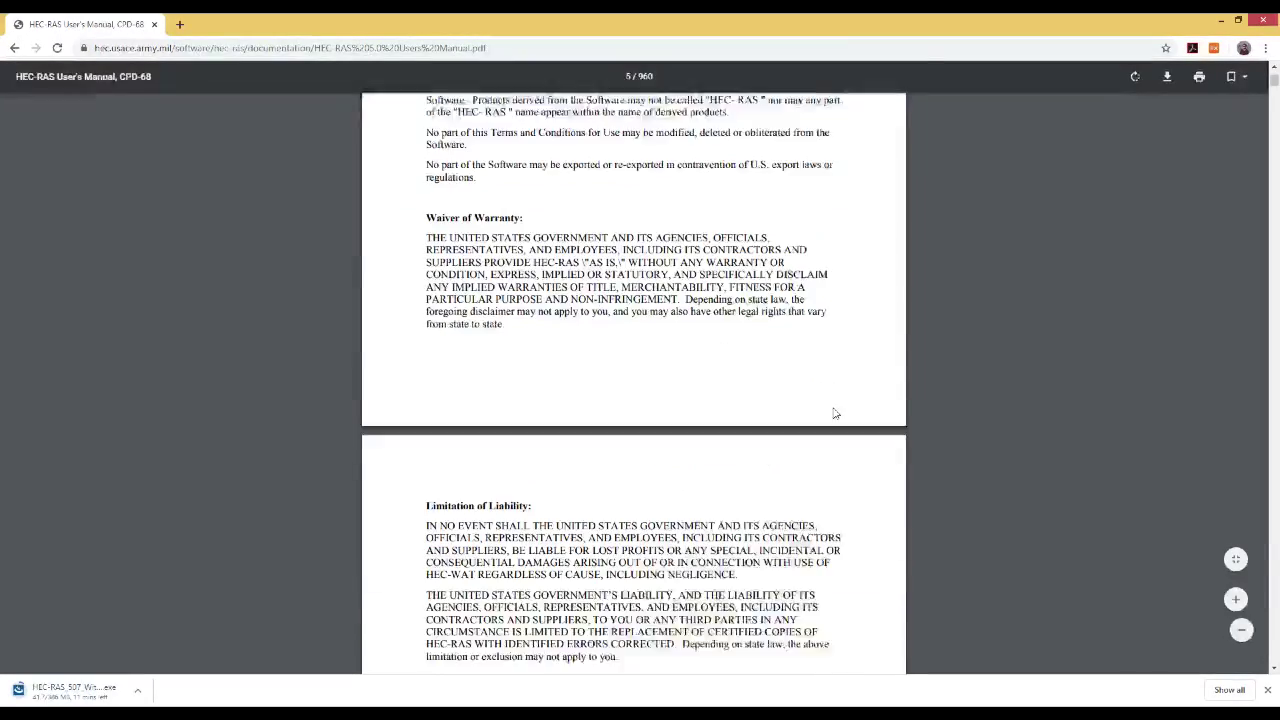
scroll(826, 417, "down", 2)
scroll(826, 417, "up", 6)
scroll(826, 417, "down", 1)
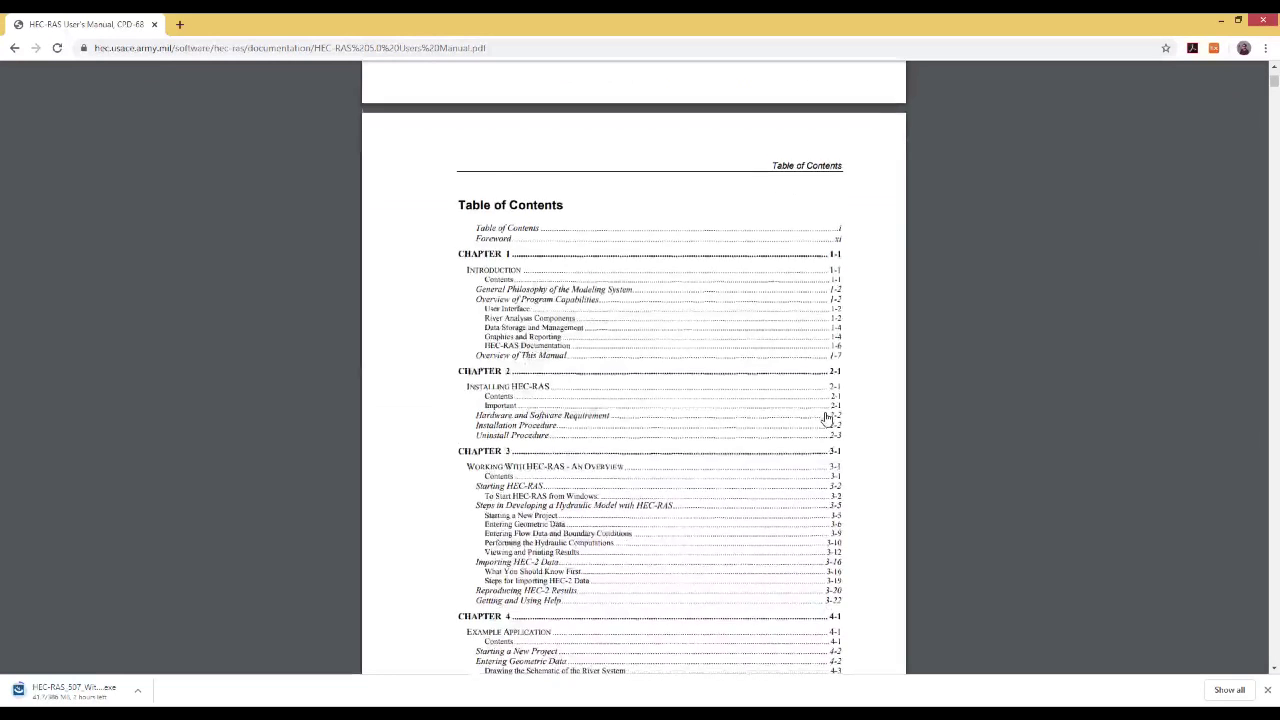
Read through the manual's table of contents, from the introduction to the steady and unsteady flow analysis chapters.
scroll(826, 417, "down", 1)
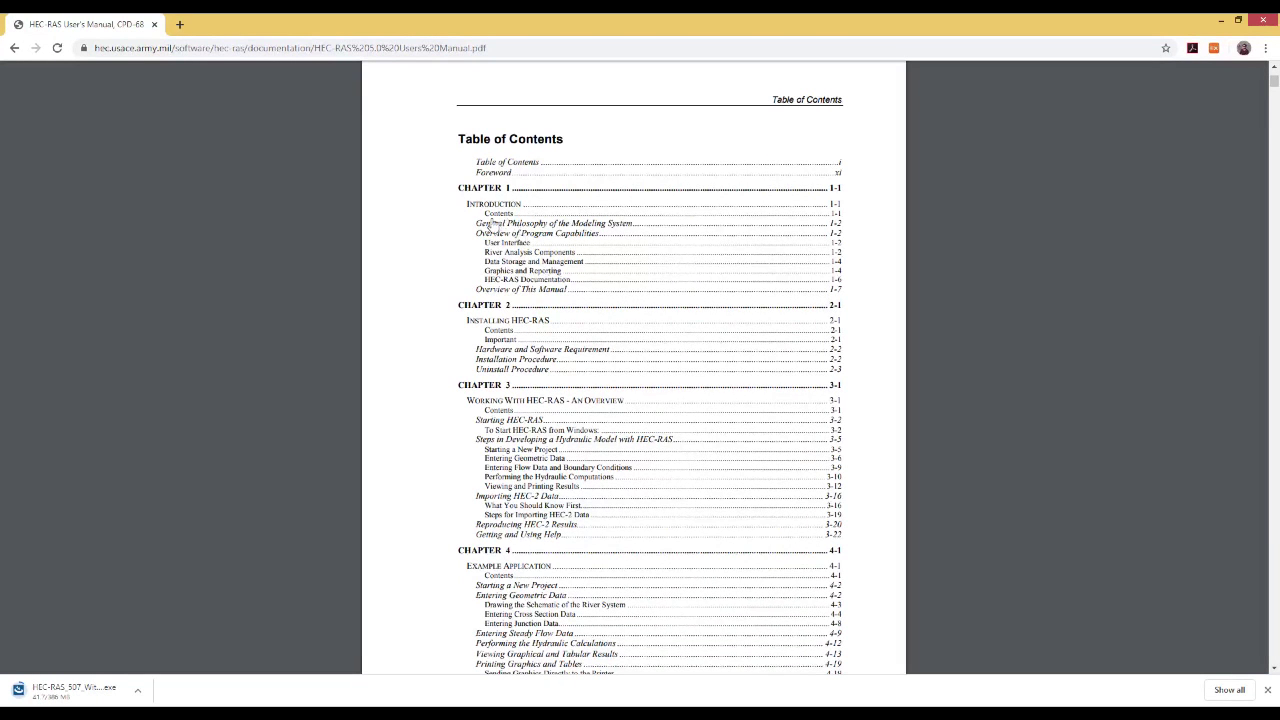
scroll(471, 363, "down", 6)
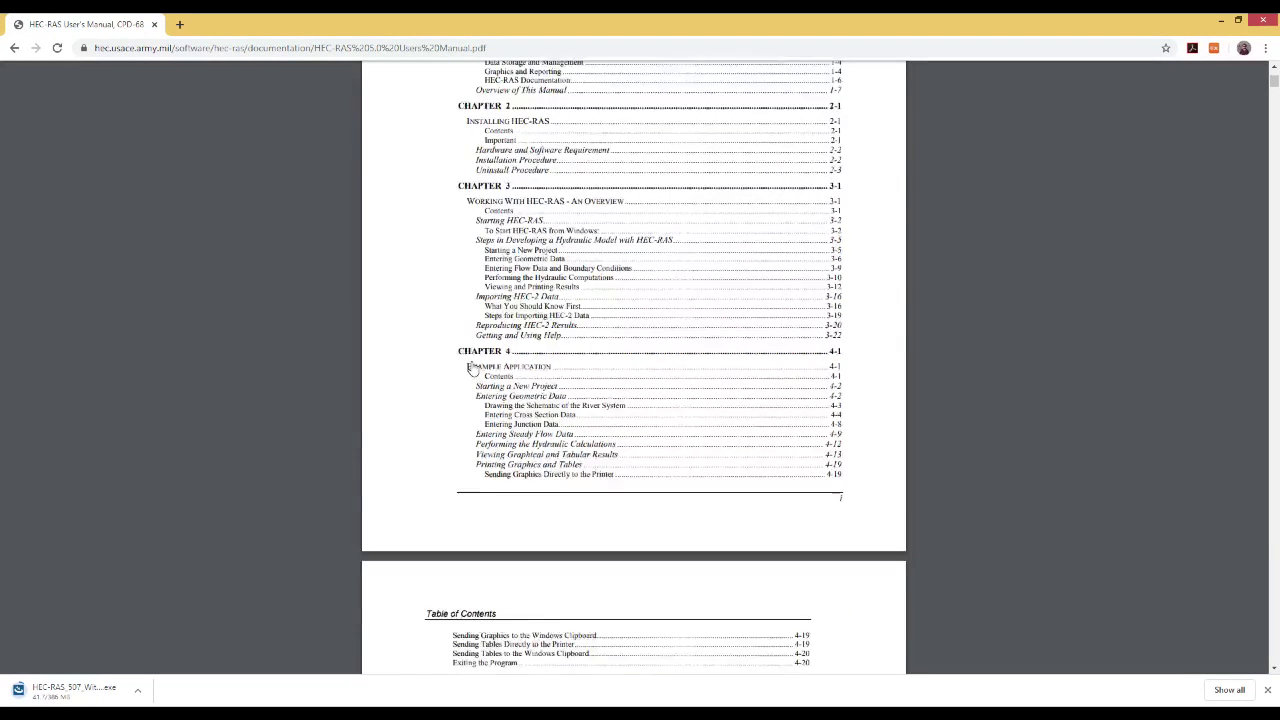
scroll(475, 372, "up", 6)
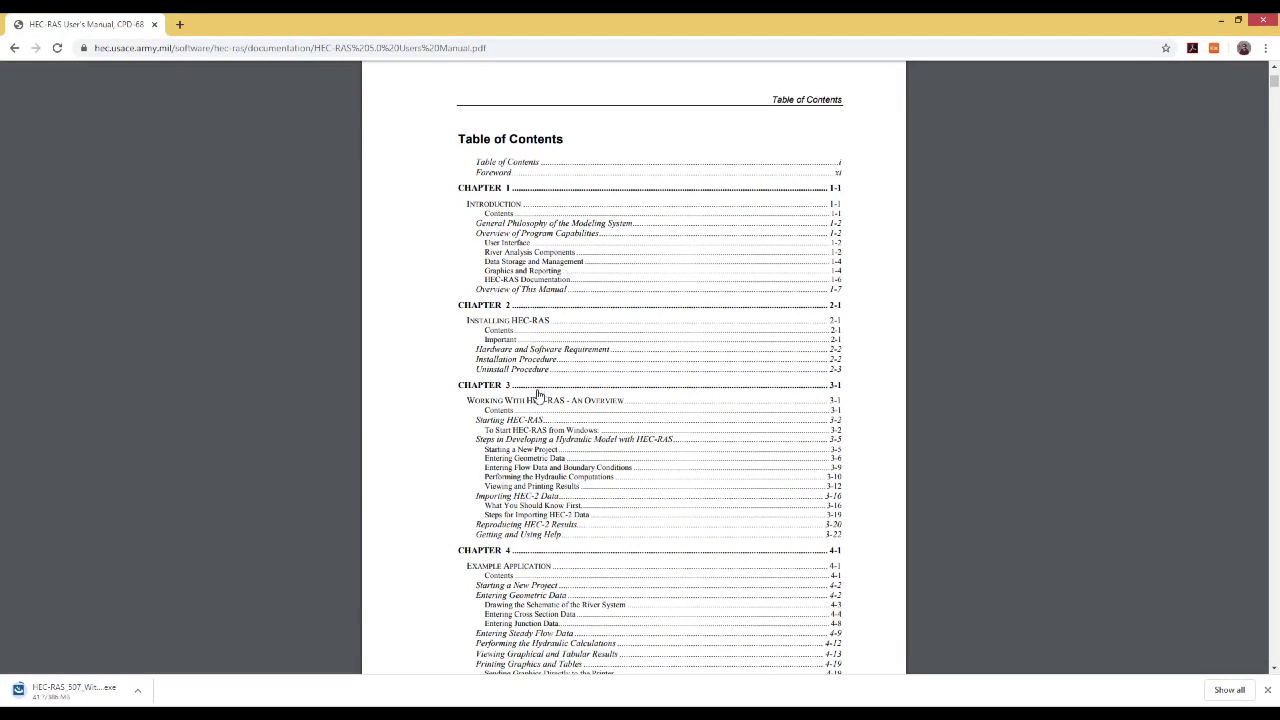
scroll(538, 395, "down", 1)
scroll(545, 452, "down", 1)
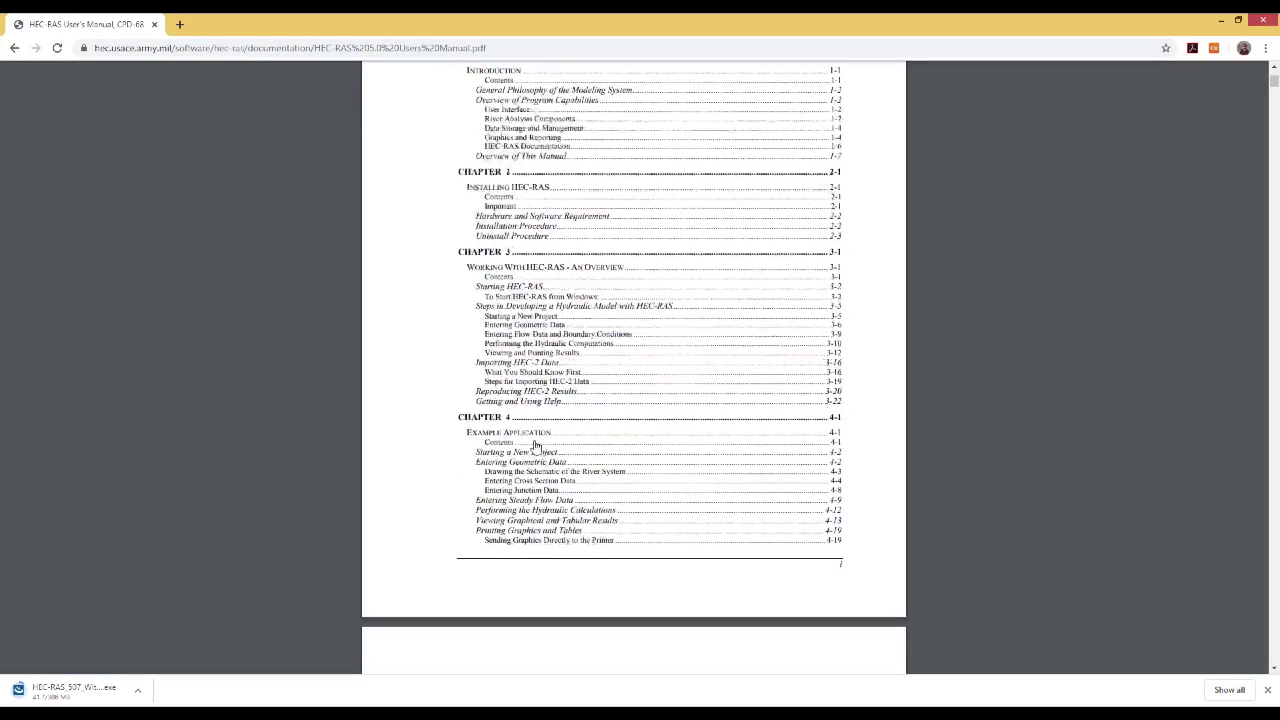
scroll(560, 450, "down", 1)
scroll(567, 447, "down", 5)
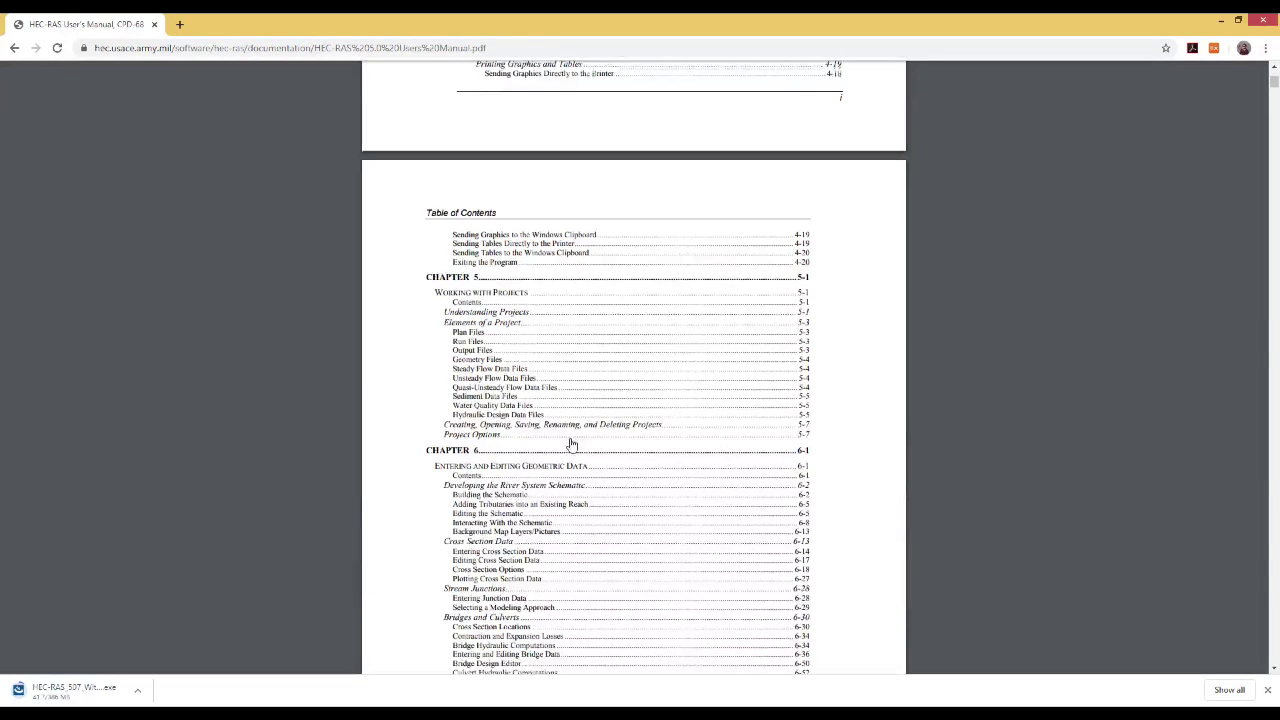
scroll(571, 444, "down", 3)
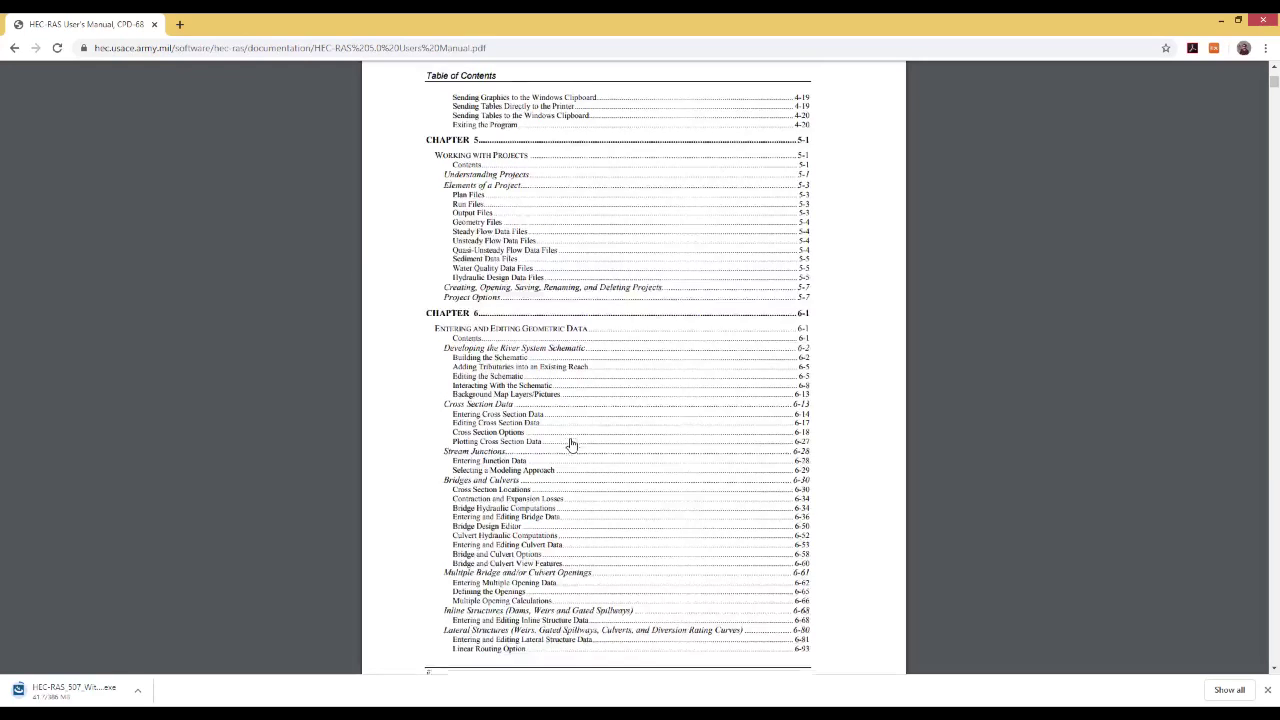
scroll(571, 444, "down", 2)
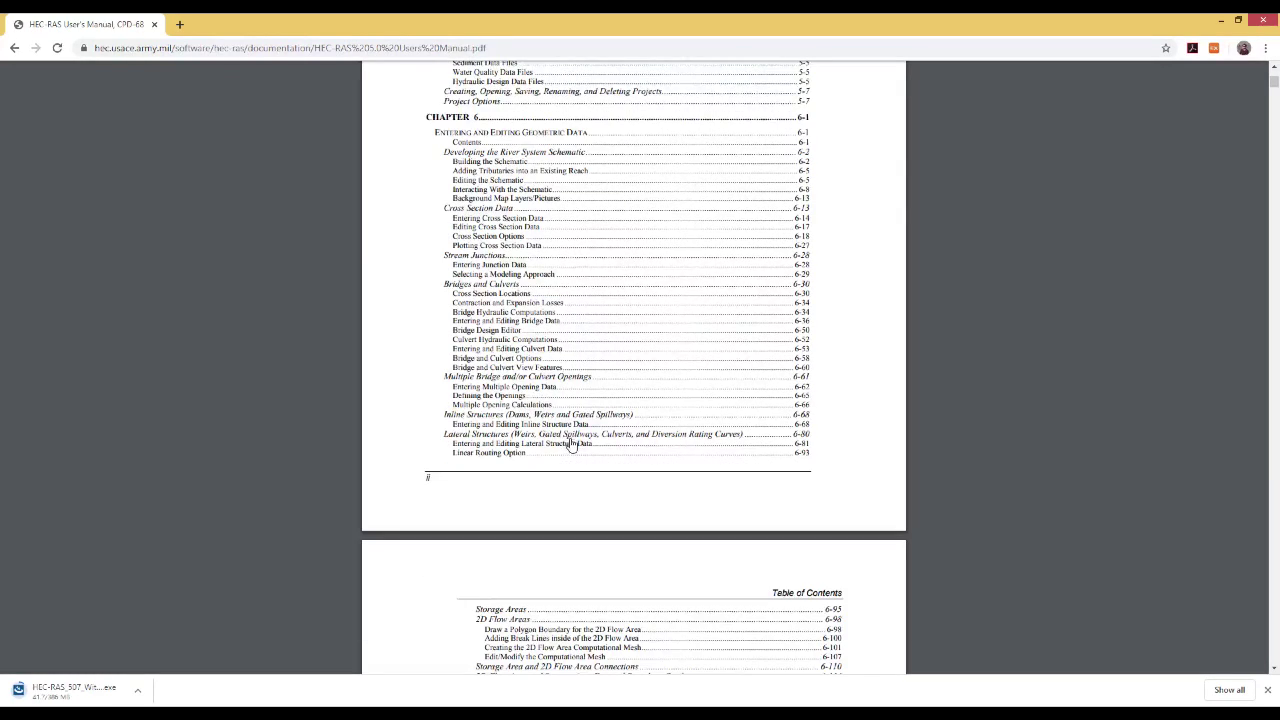
scroll(603, 430, "down", 12)
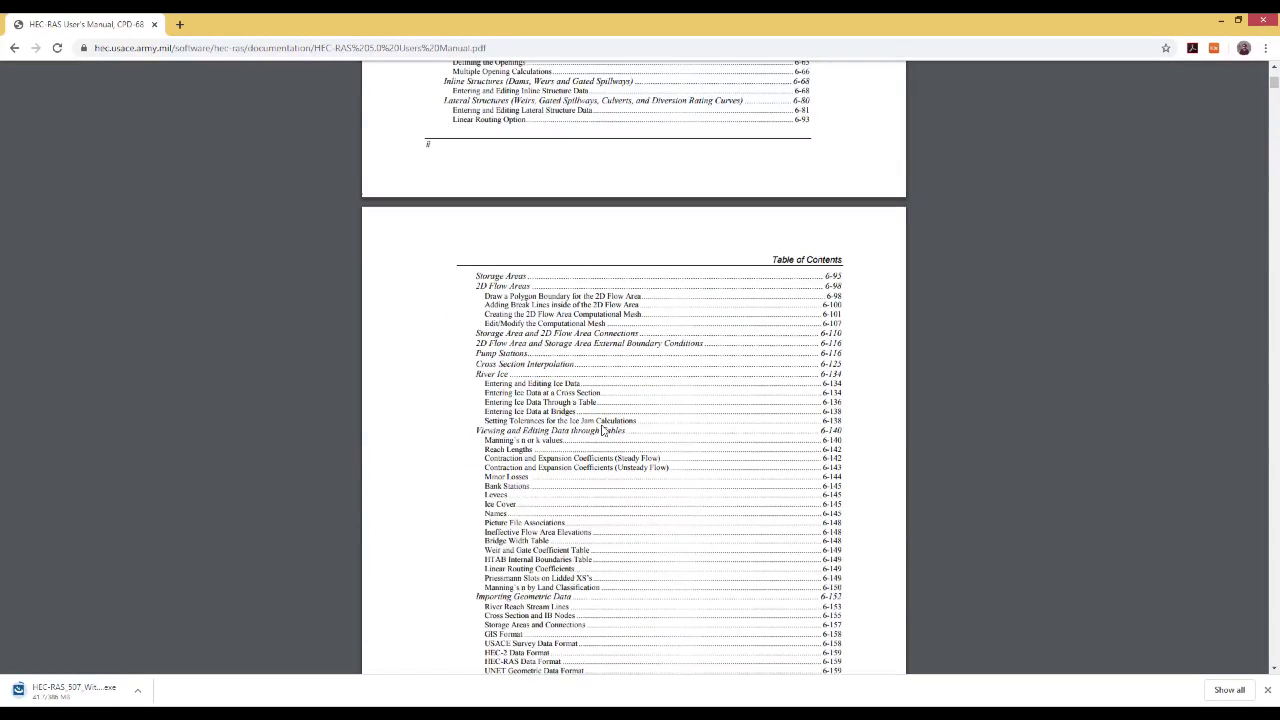
scroll(600, 432, "down", 5)
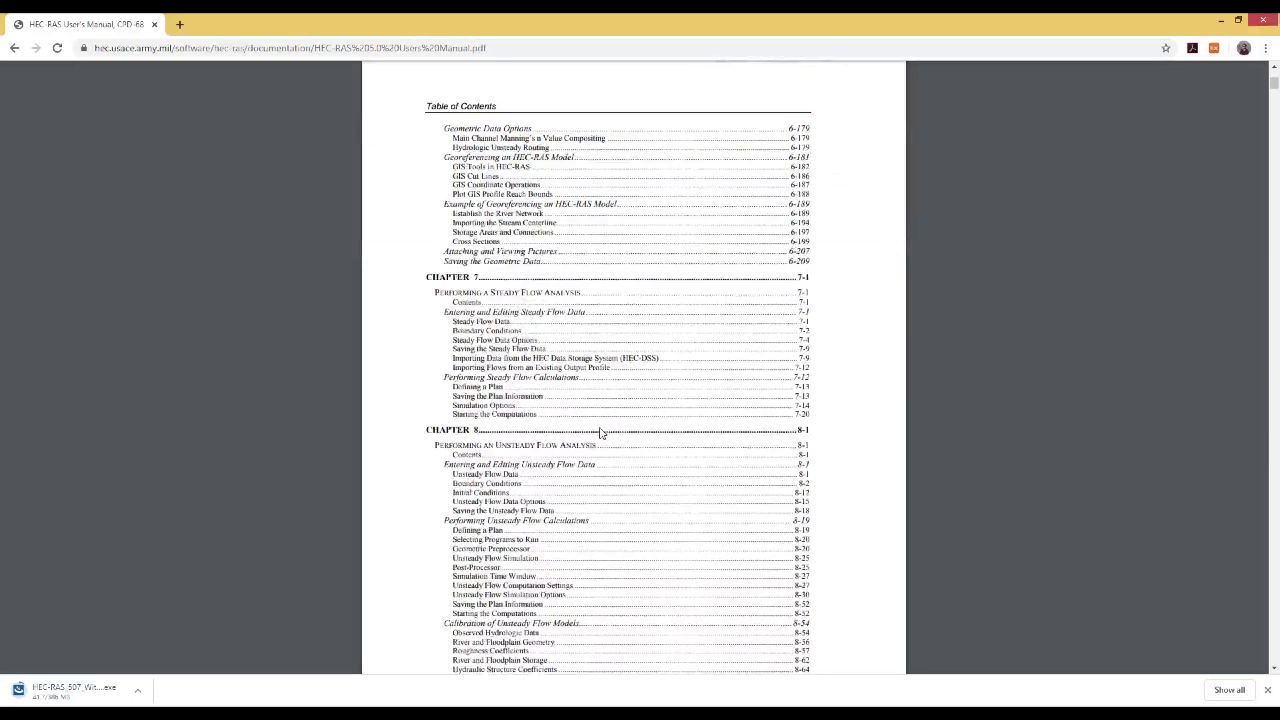
scroll(601, 432, "down", 1)
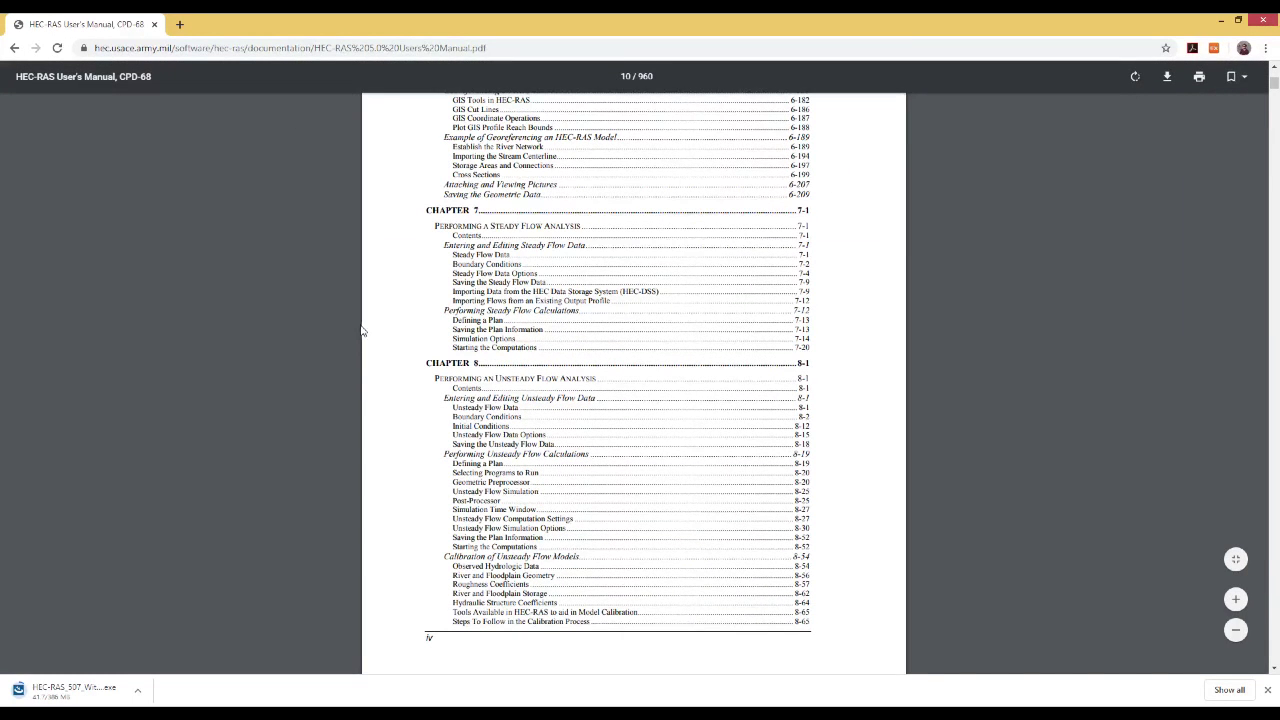
scroll(344, 347, "up", 1)
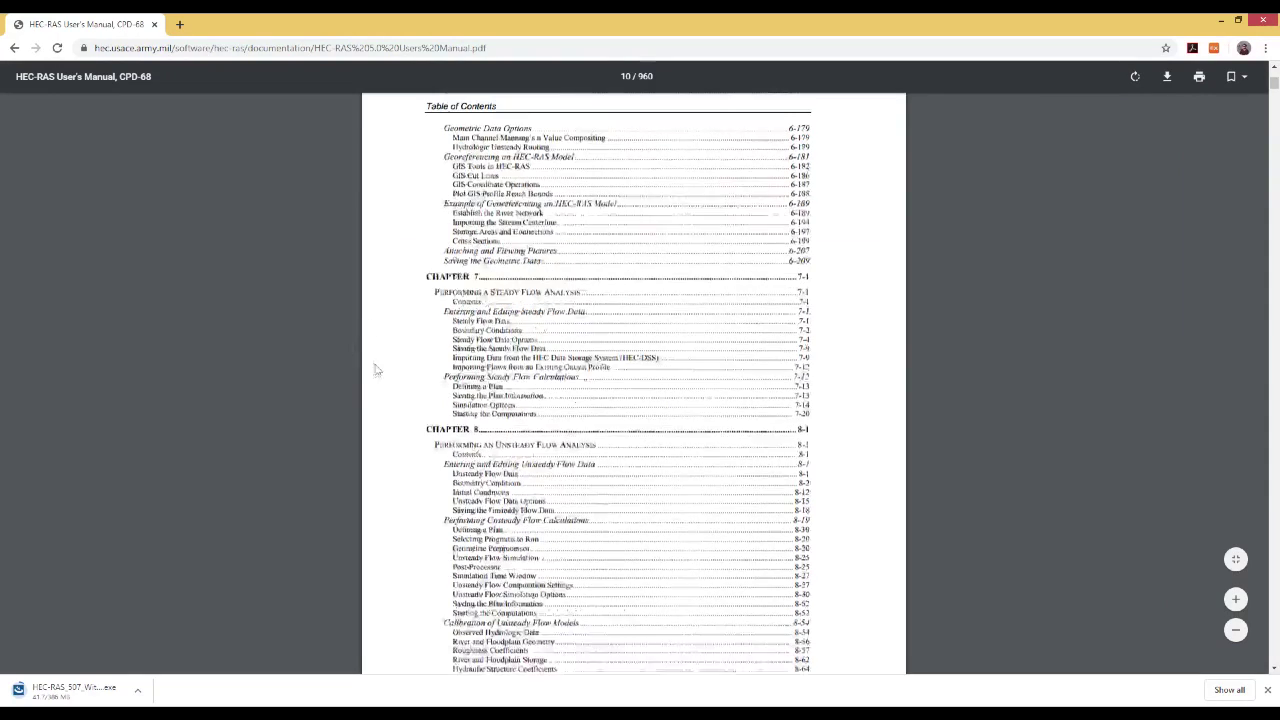
scroll(413, 367, "down", 15)
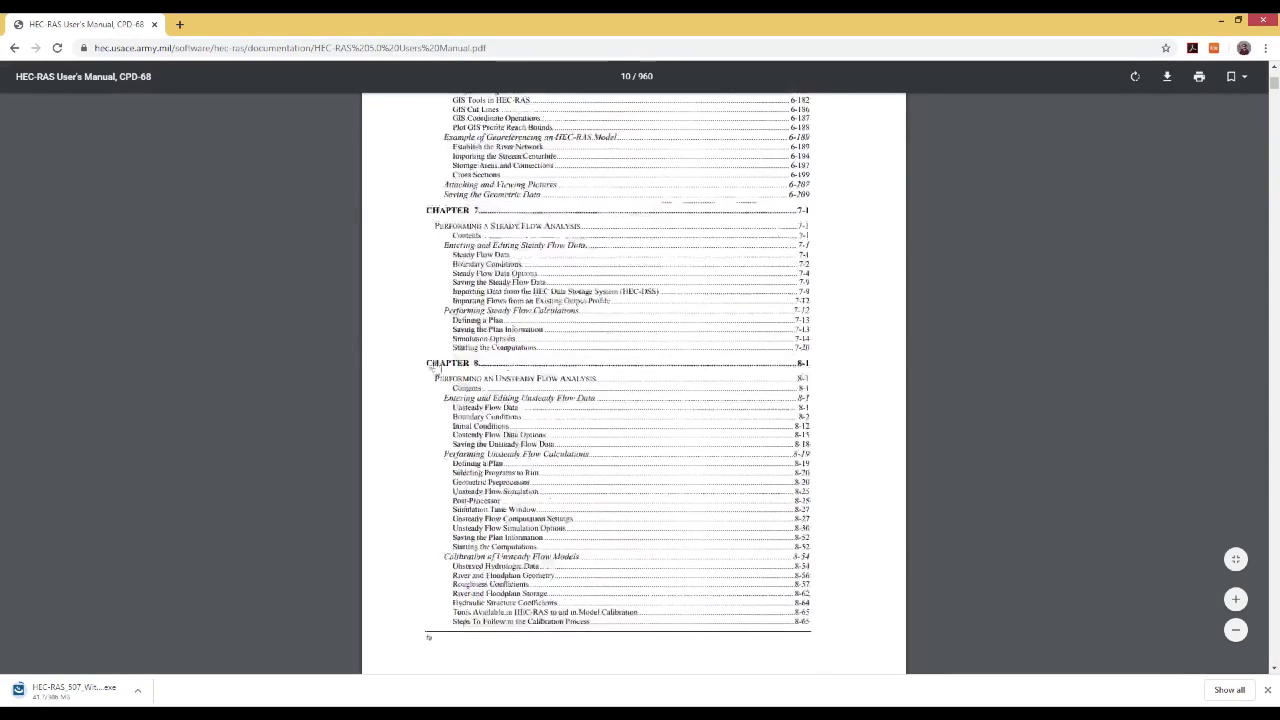
Skim the manual's remaining contents and its Chapter 1 overview of program capabilities, and return to the website's main HEC-RAS page.
scroll(1060, 273, "down", 20)
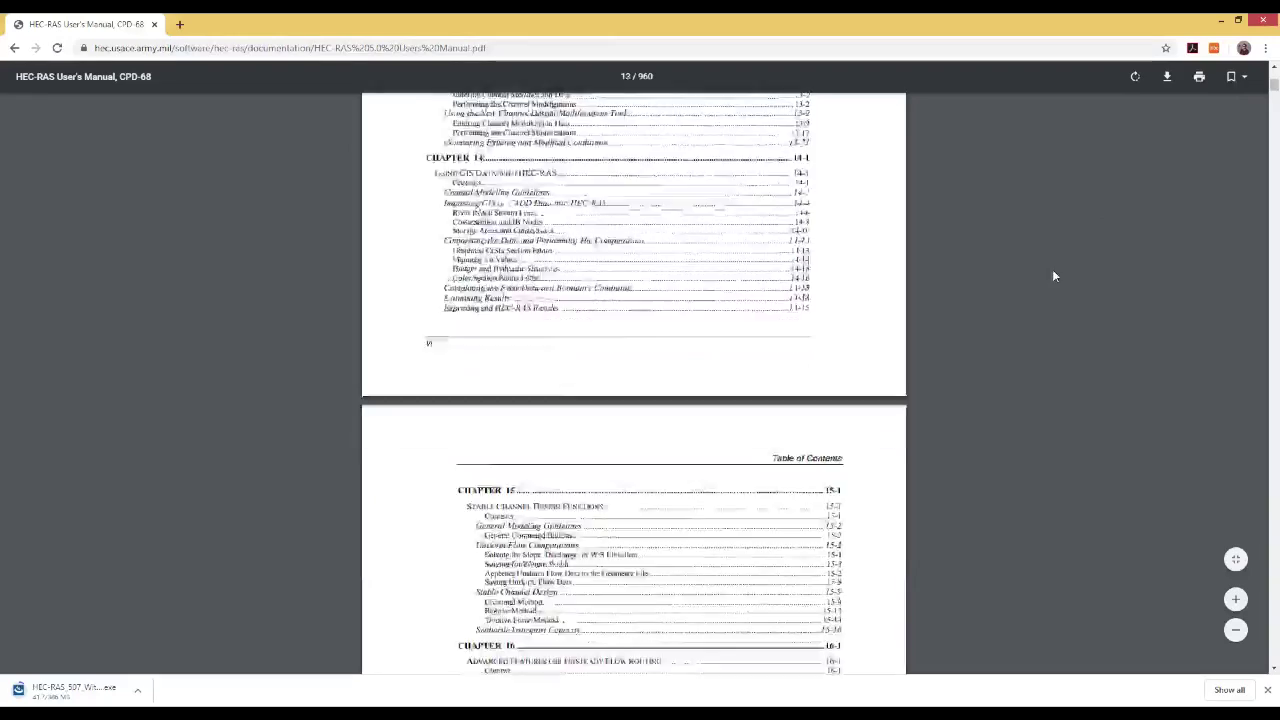
scroll(1060, 291, "down", 20)
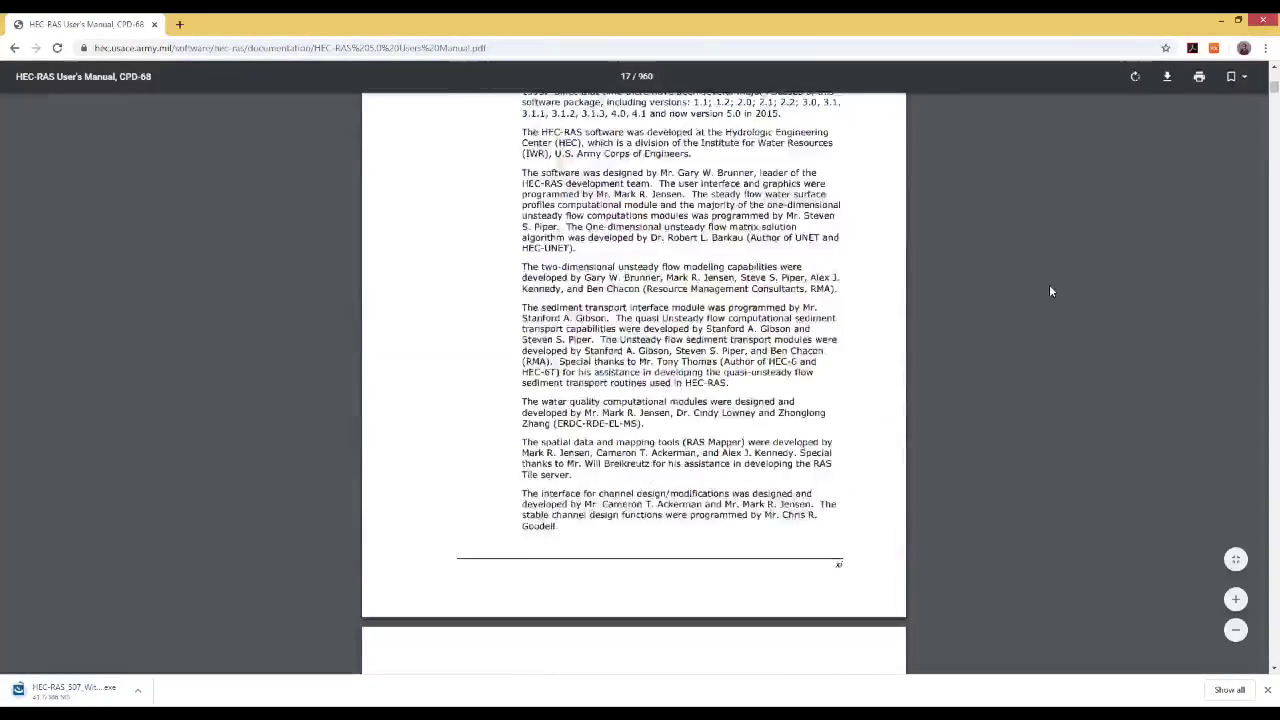
scroll(1051, 291, "down", 7)
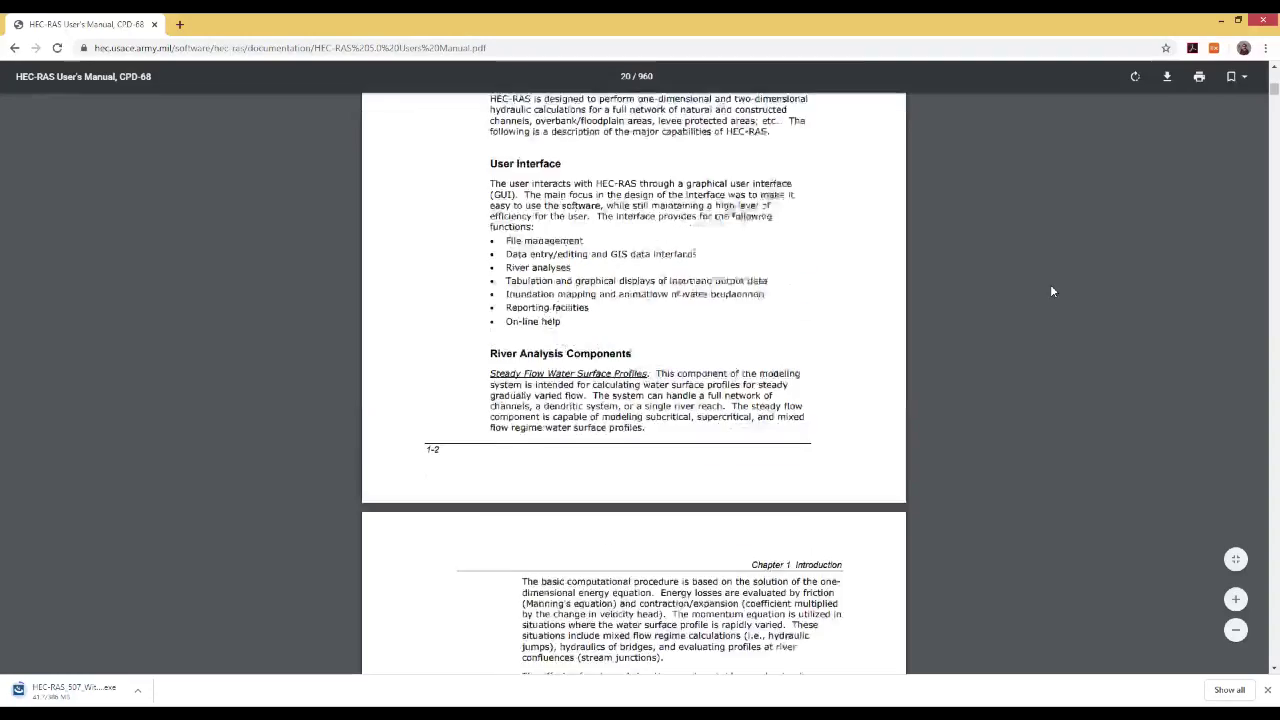
scroll(1051, 291, "up", 2)
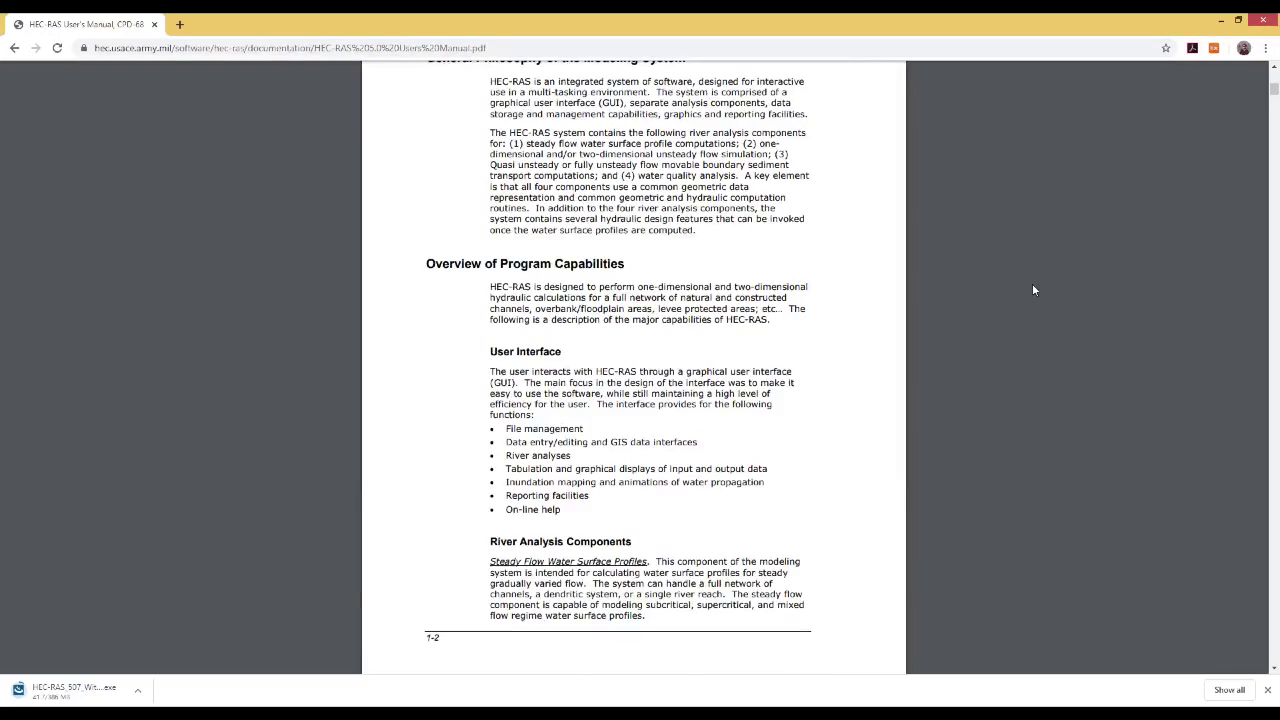
scroll(1034, 290, "down", 12)
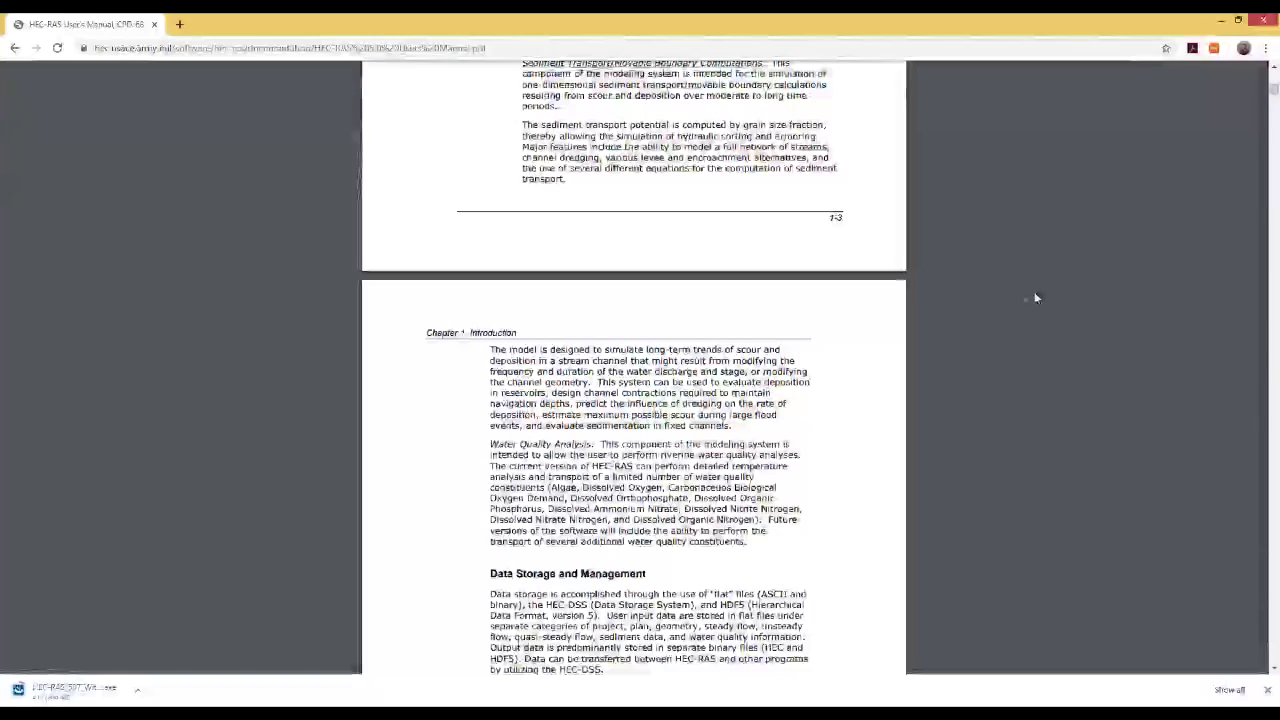
left_click(14, 48)
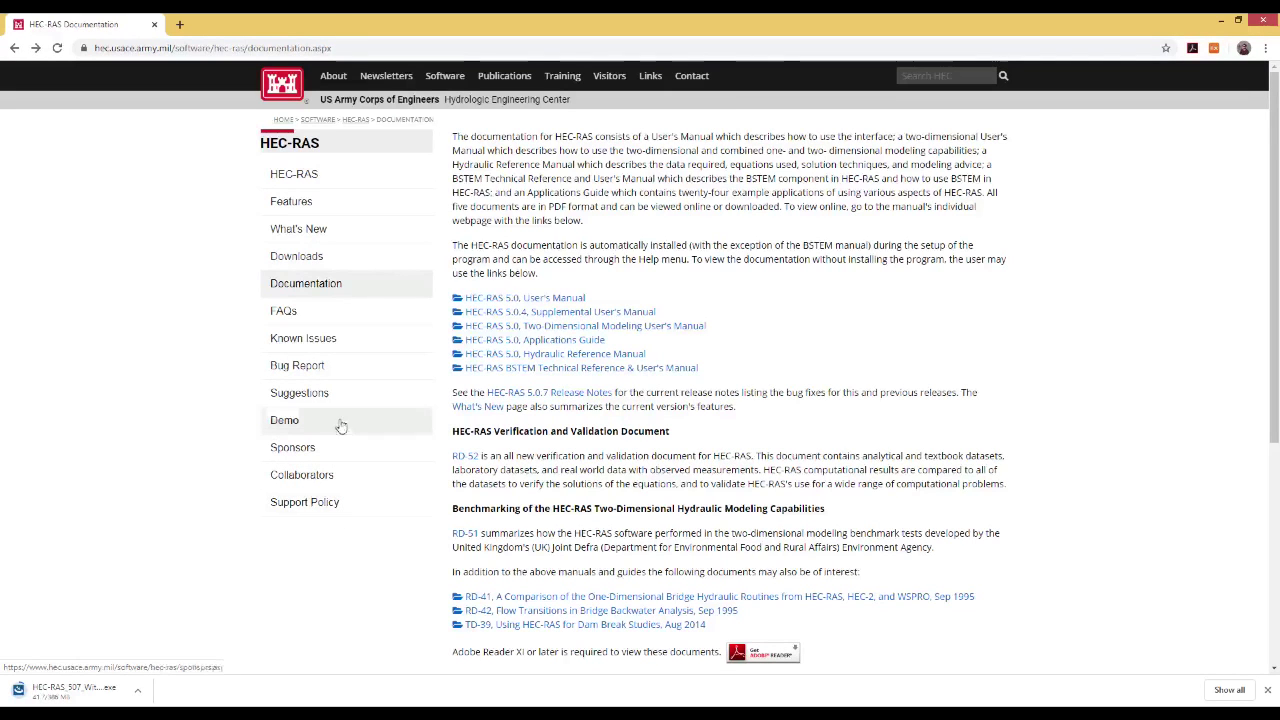
left_click(294, 174)
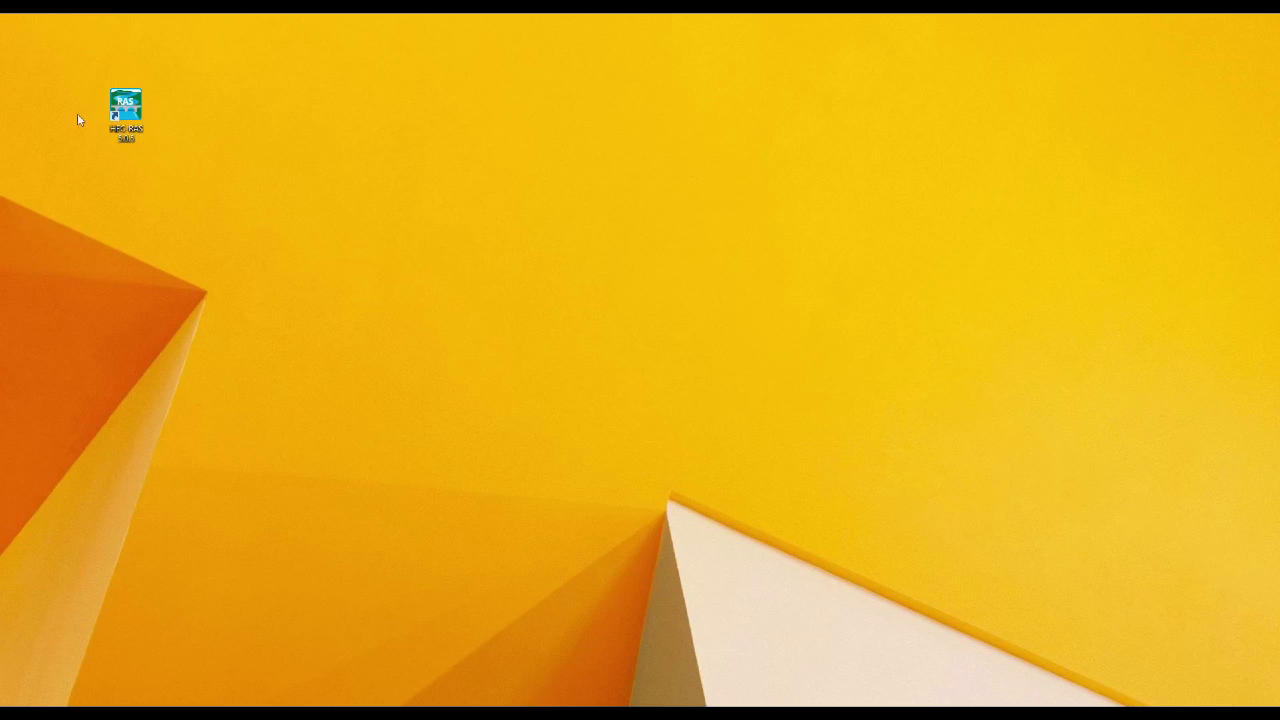
Launch HEC-RAS 5.0.5 from the desktop and show the C:\Temp\HEC-RAS working folder in File Explorer beside it.
left_click(119, 117)
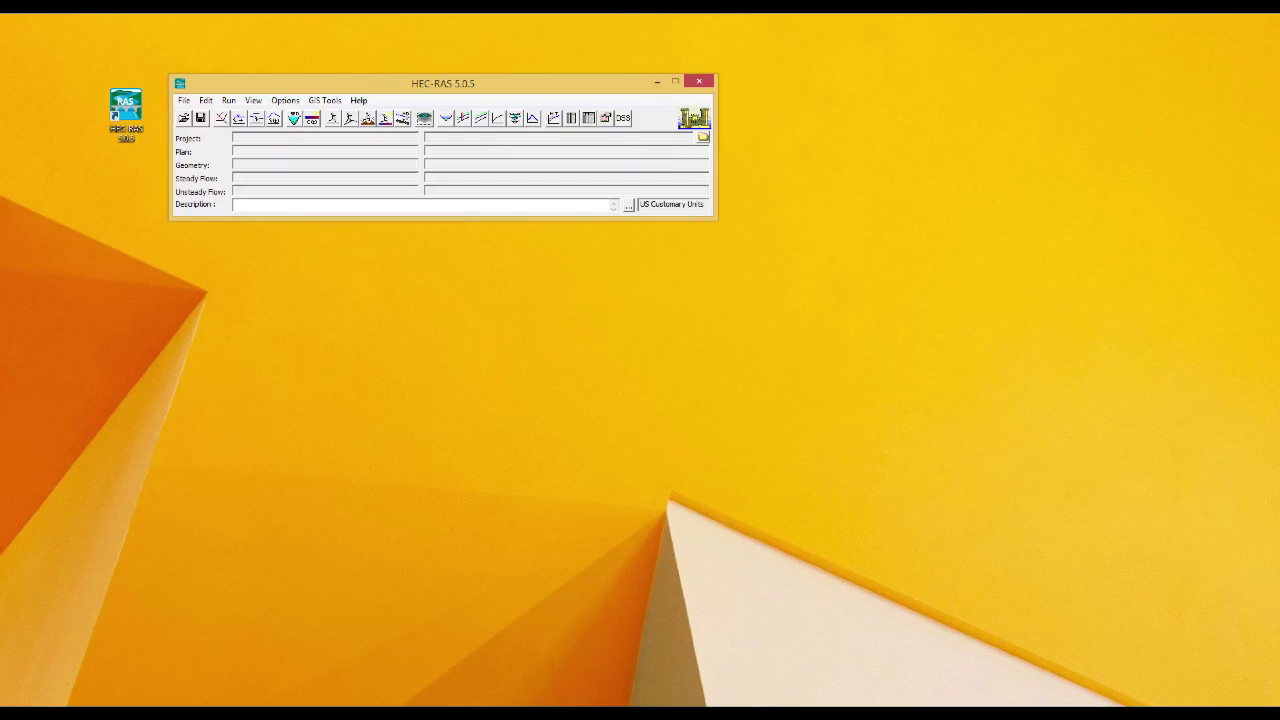
left_click(380, 714)
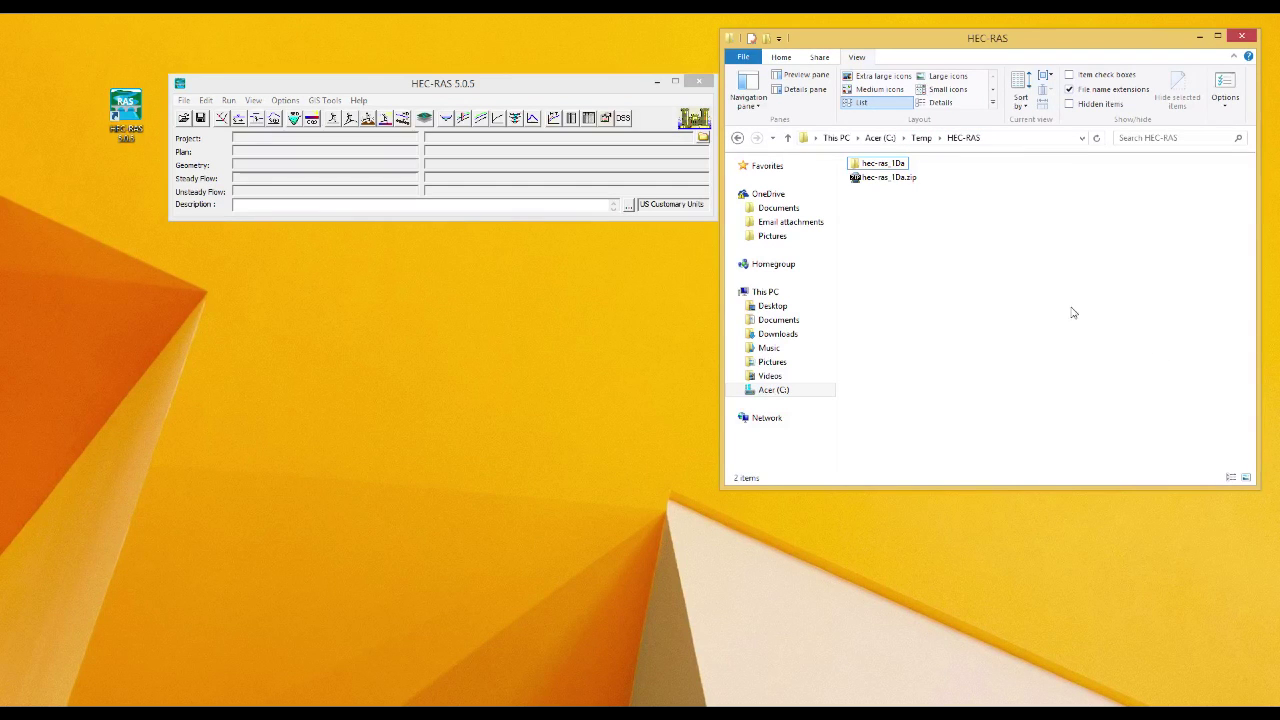
left_click(575, 116)
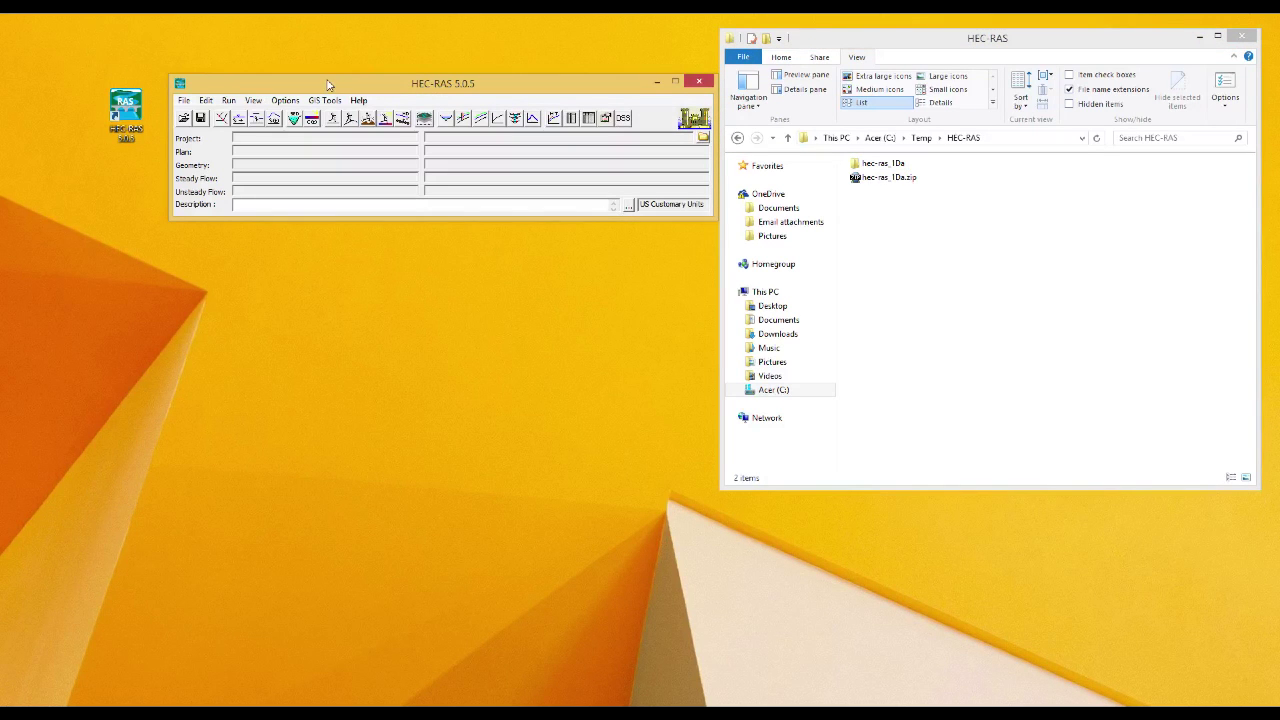
Start a new HEC-RAS project and choose C:\Temp\HEC-RAS as its folder.
left_click(184, 101)
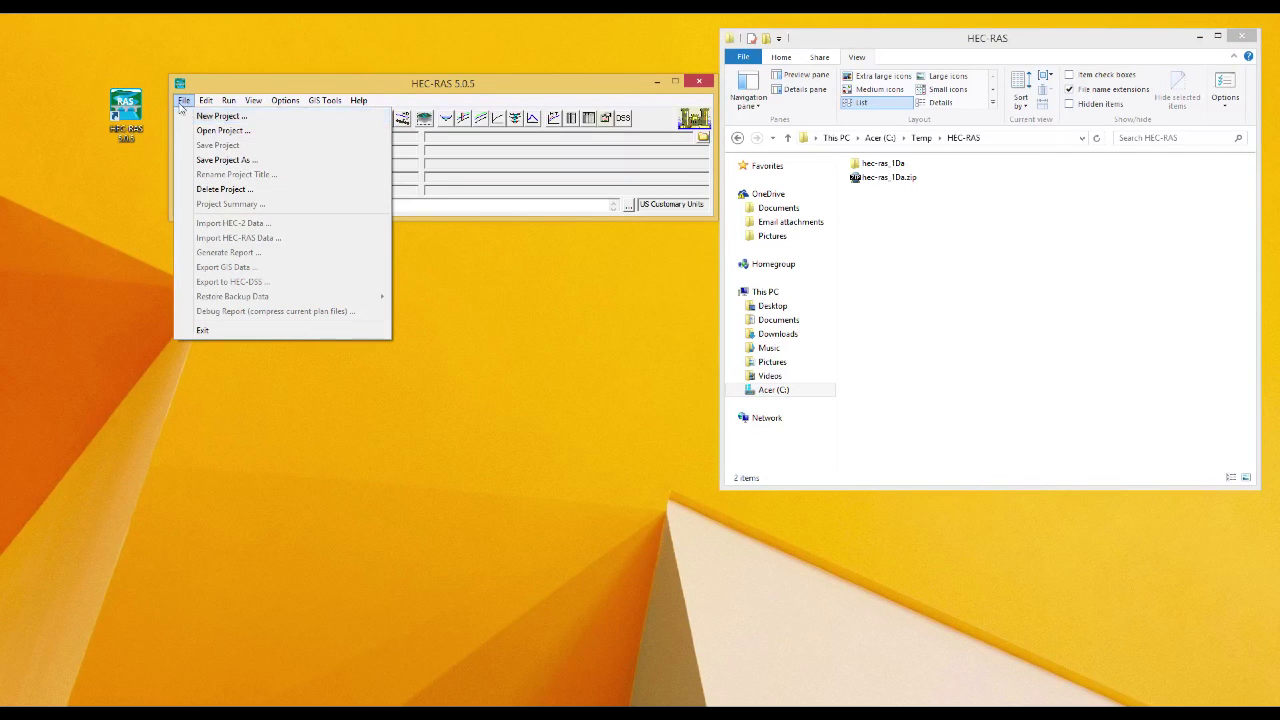
left_click(212, 119)
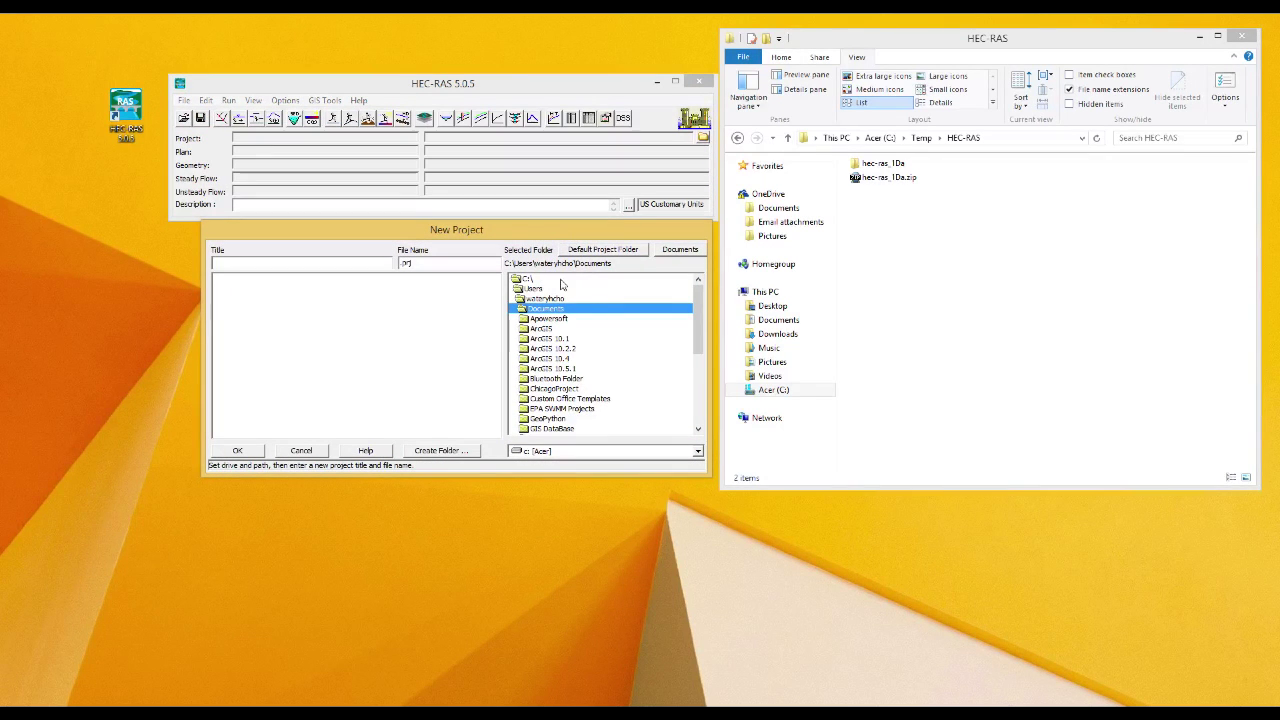
double_click(527, 280)
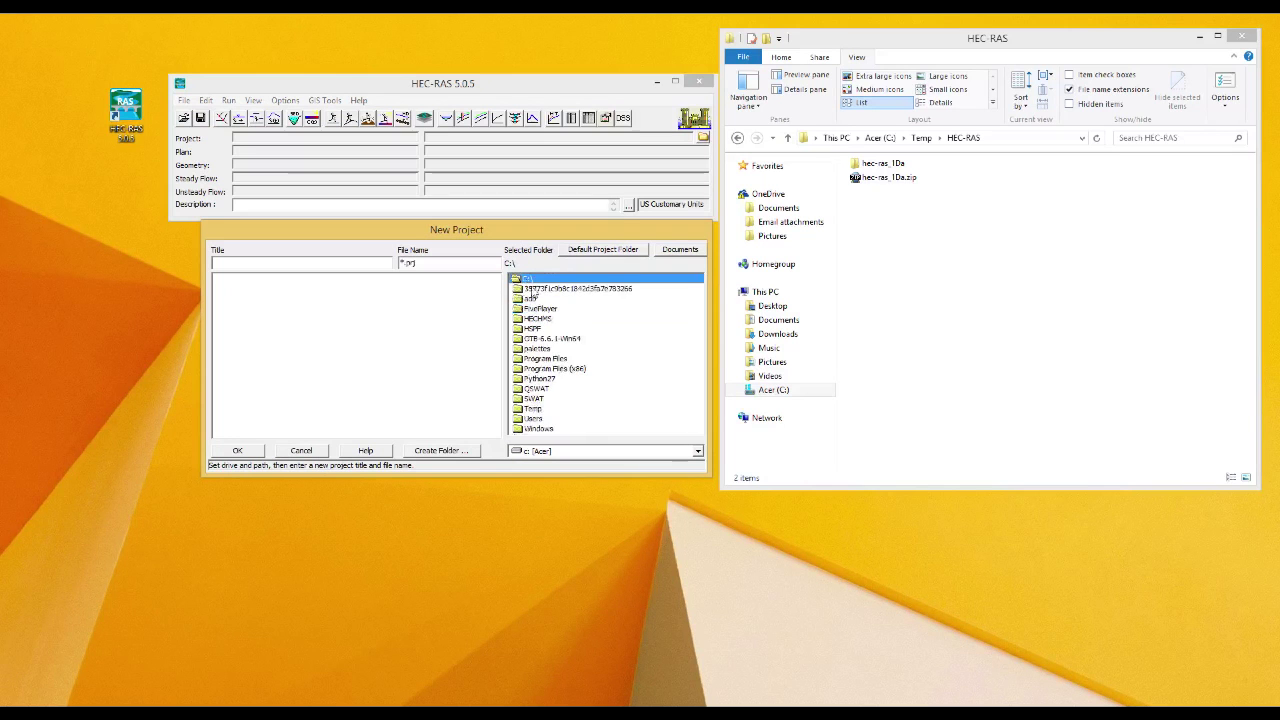
double_click(534, 409)
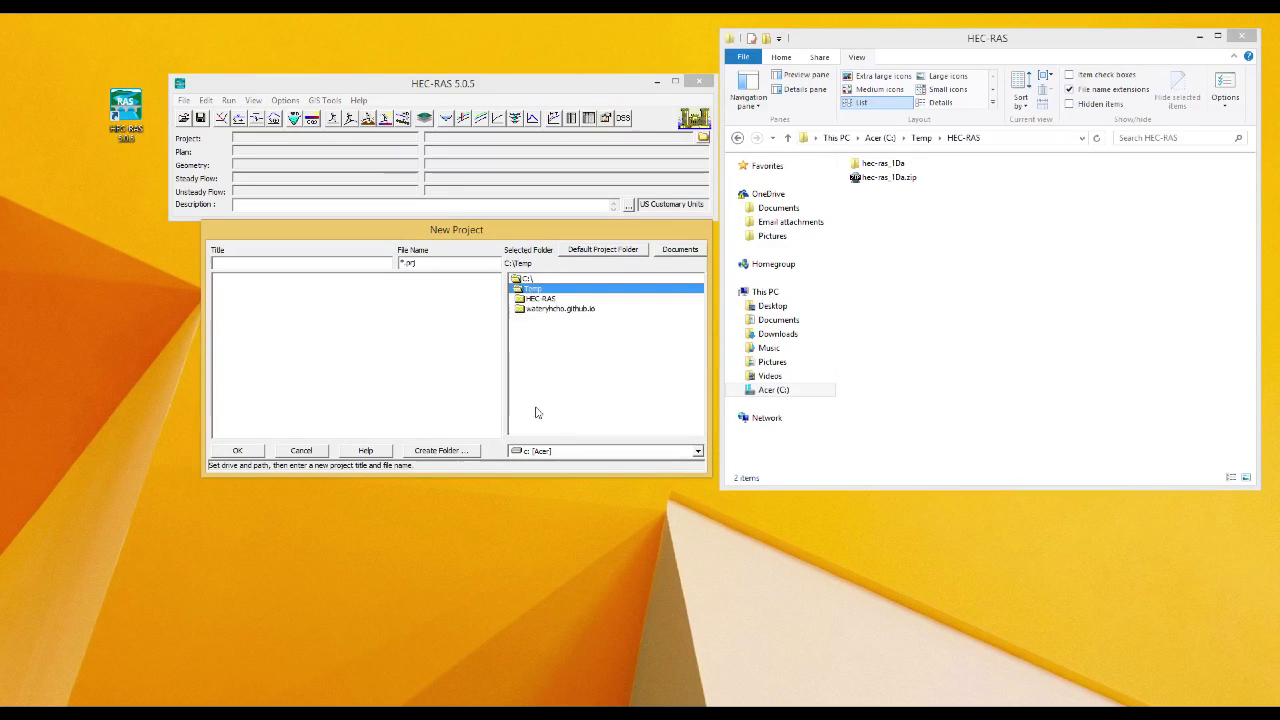
double_click(538, 298)
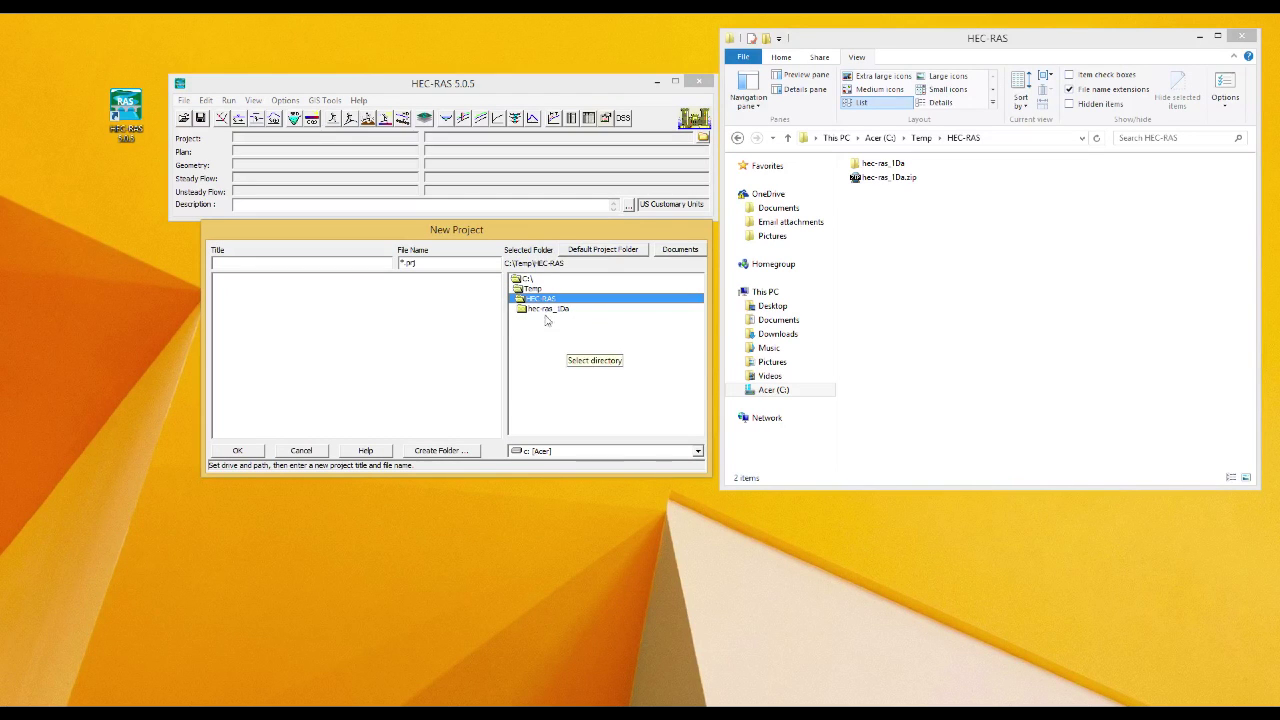
Title the new project 1D_model and confirm its creation.
left_click(302, 264)
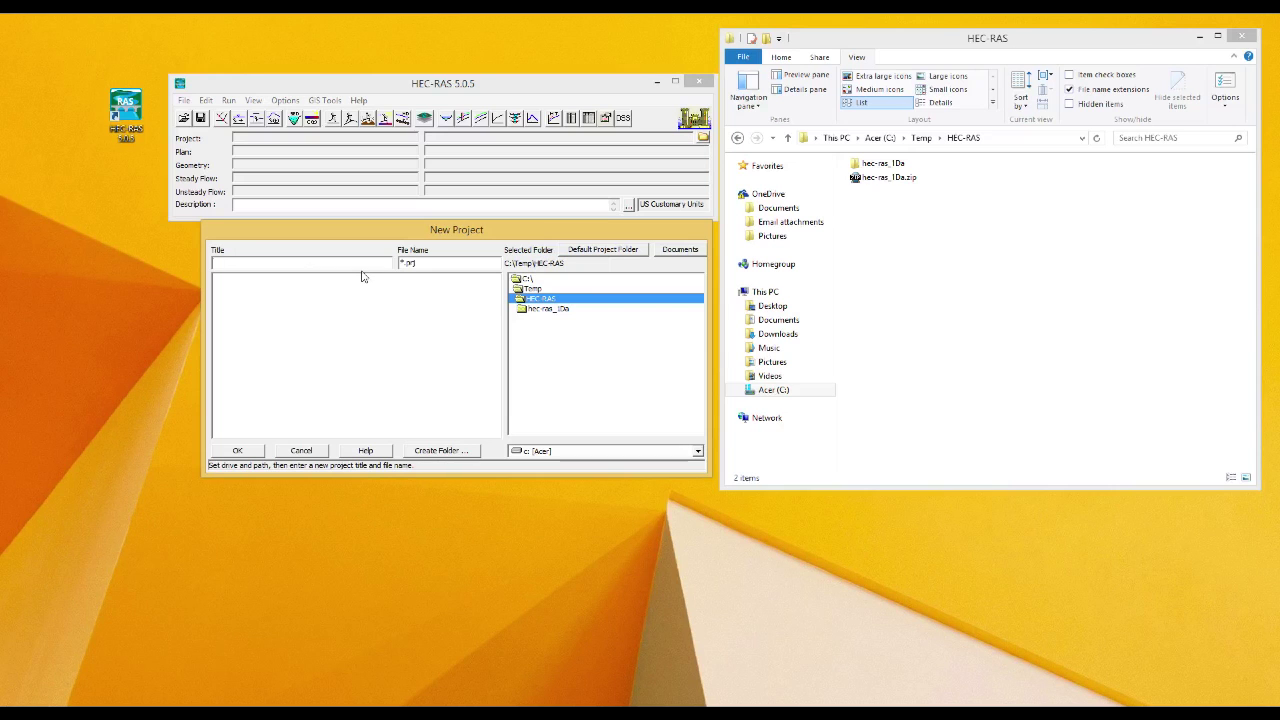
type("1D_model")
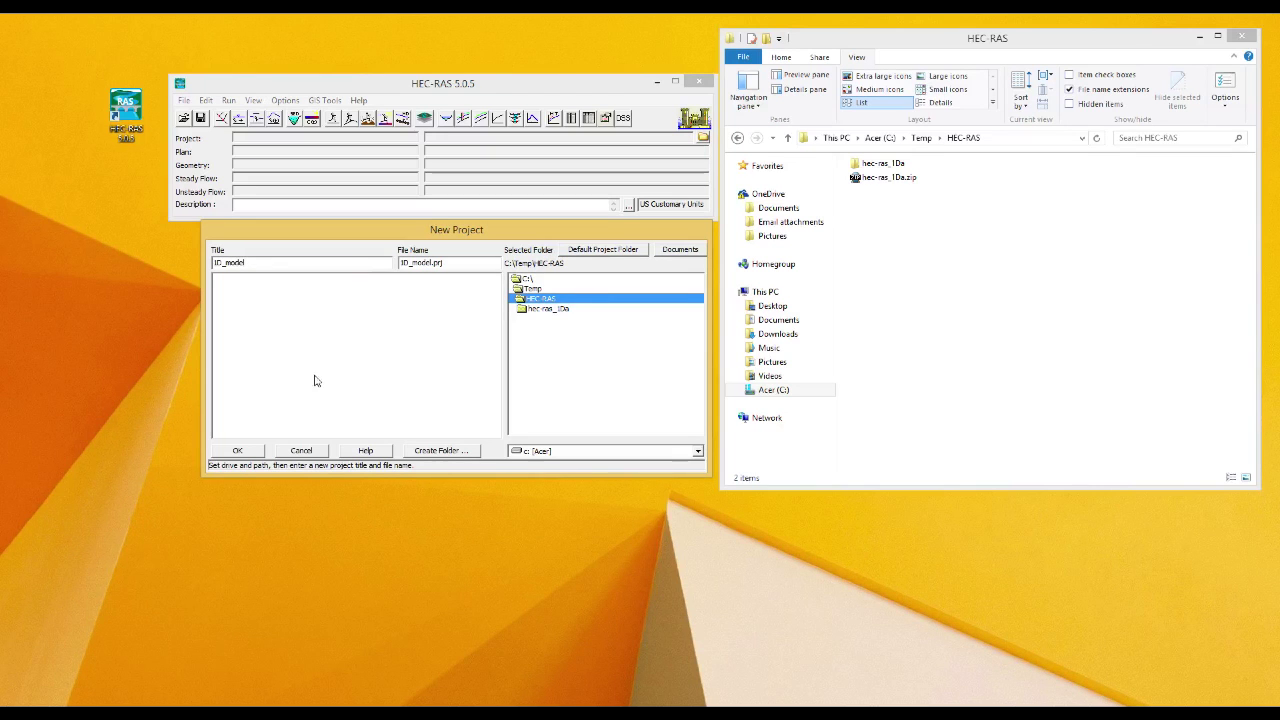
left_click(240, 451)
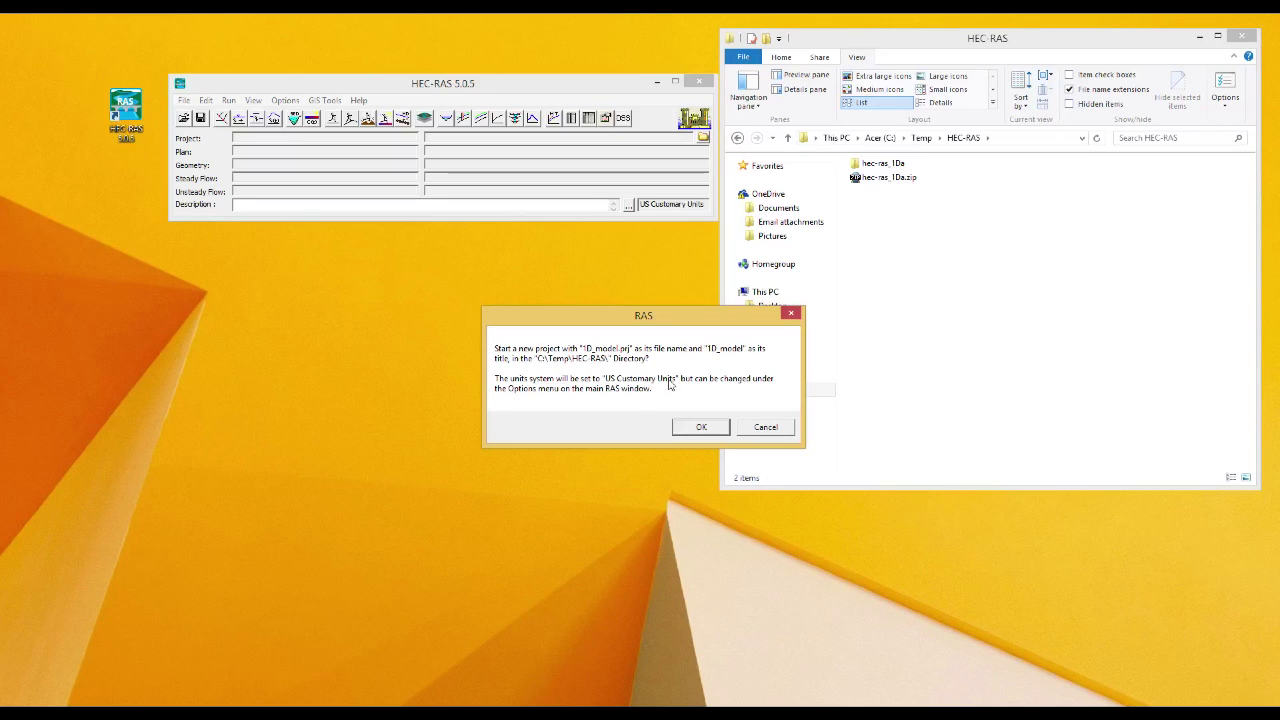
left_click(704, 428)
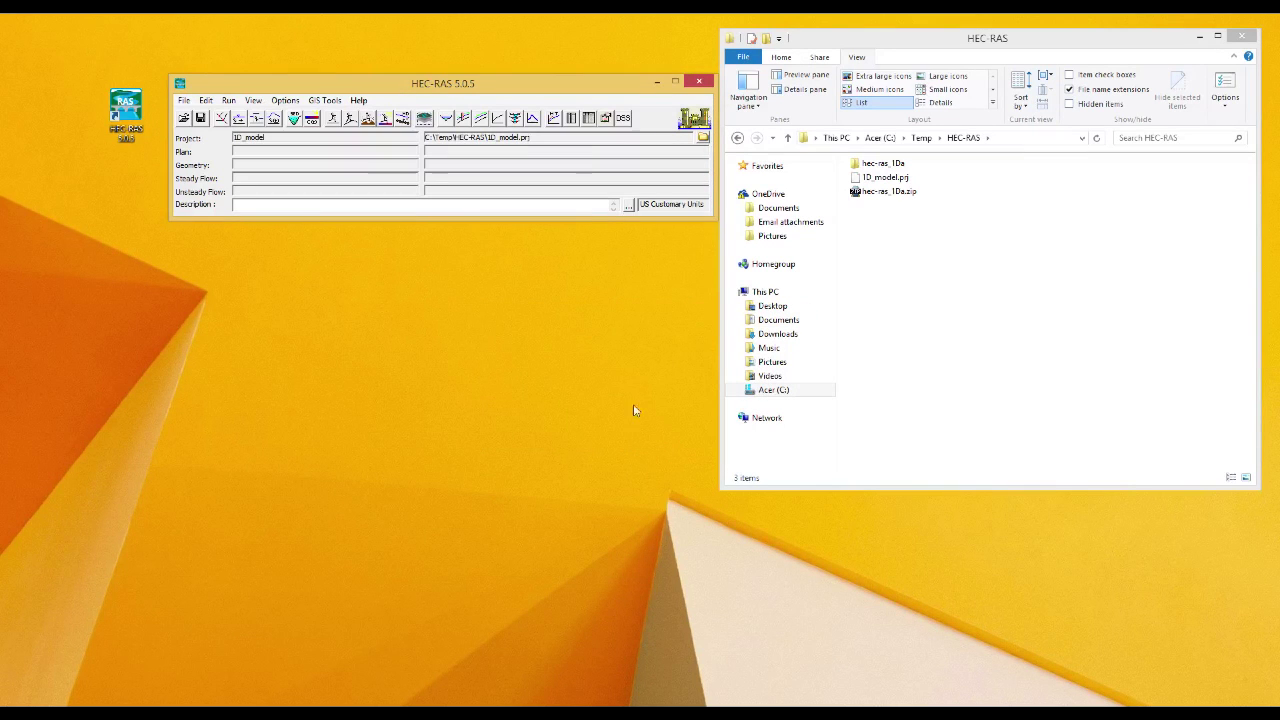
Check the working folder for the 1D_model.prj project file and dismiss the File Explorer window.
left_click(920, 271)
left_click(886, 177)
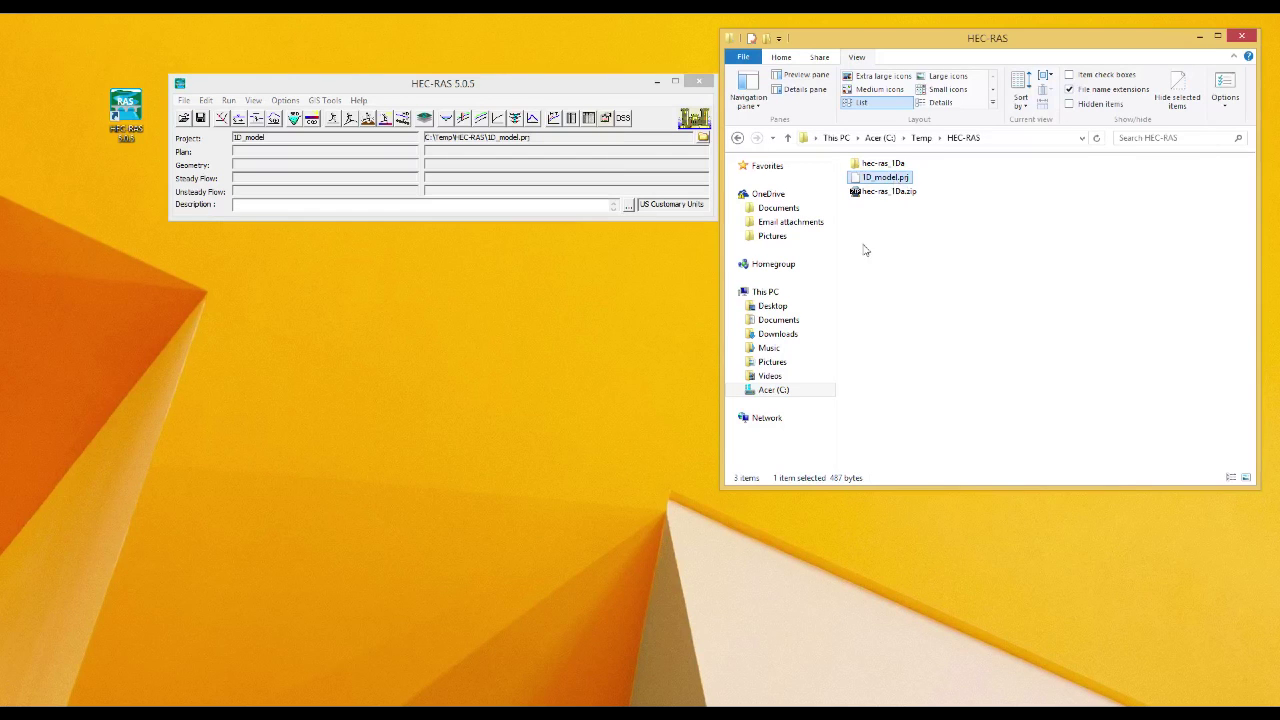
left_click(938, 270)
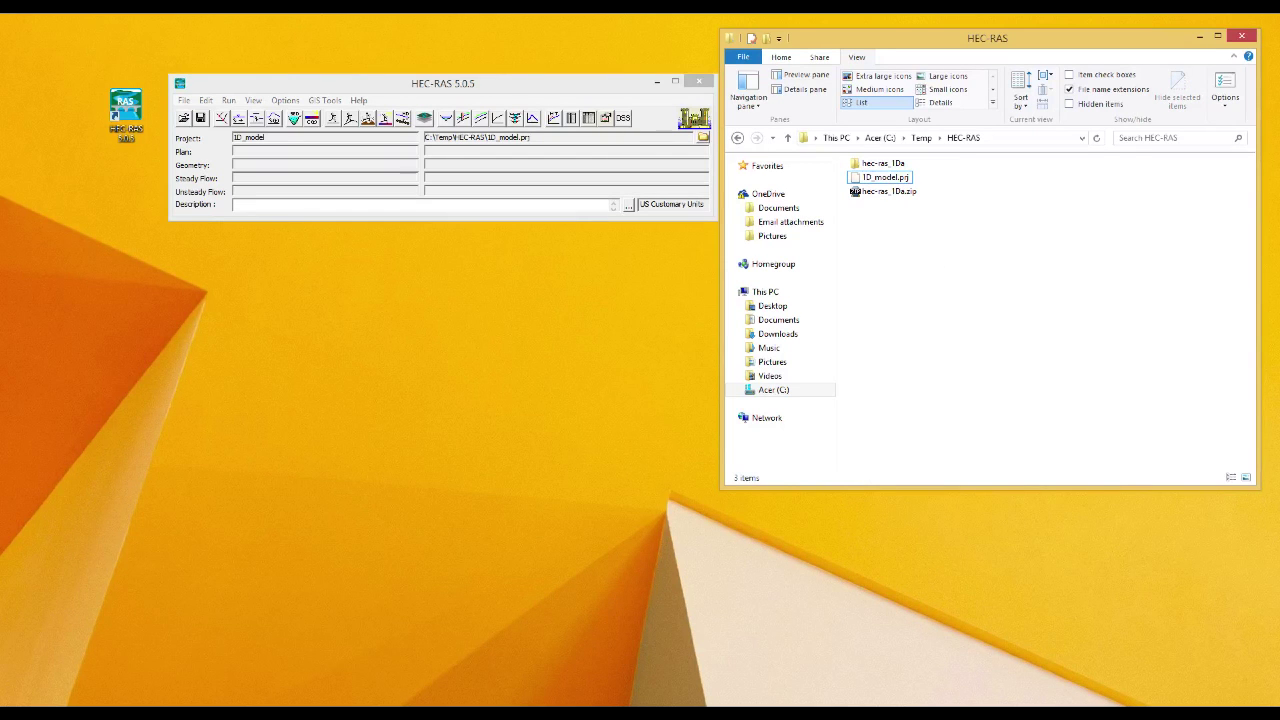
key("alt+F4")
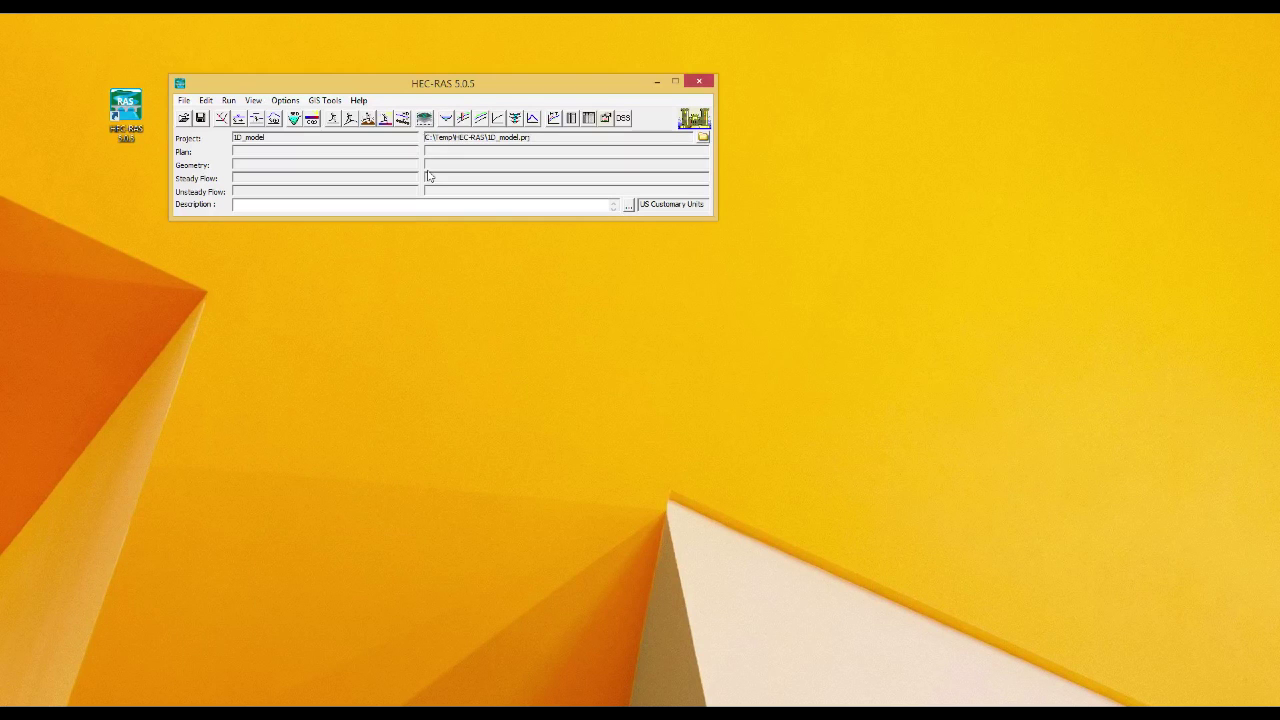
Open RAS Mapper for the project, reposition its window slightly and look over its help options.
left_click(424, 118)
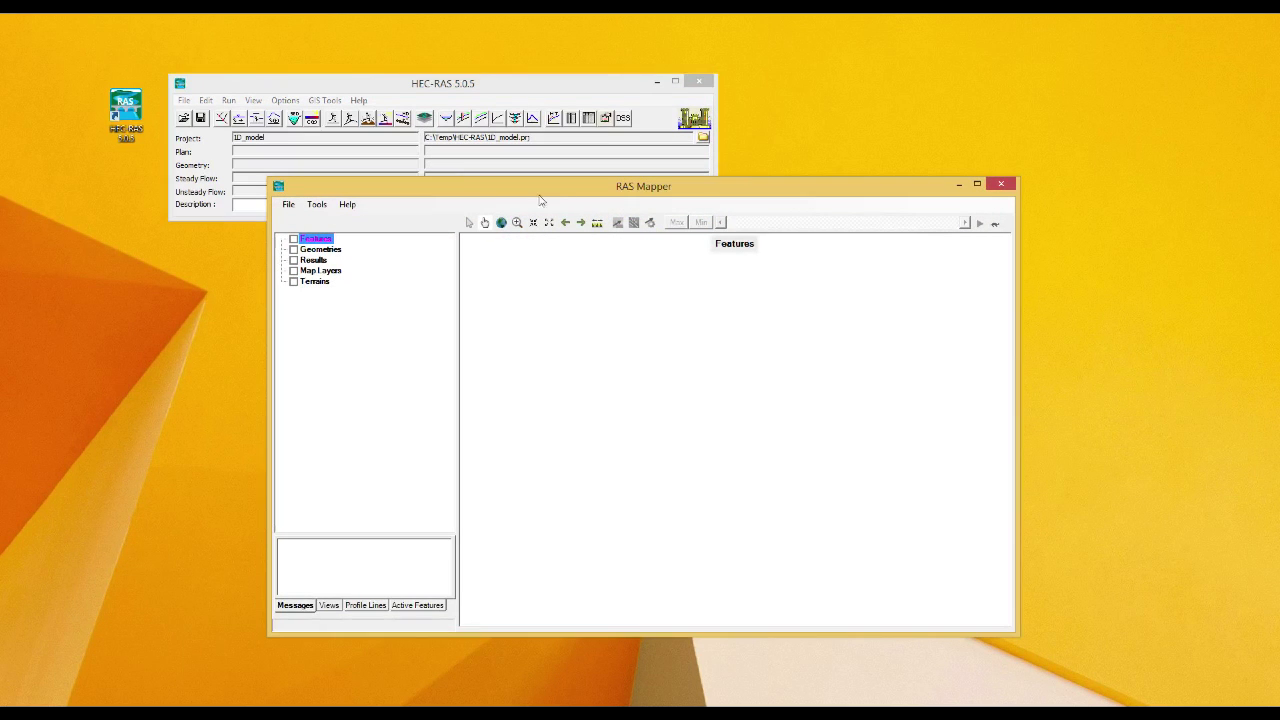
left_click_drag(651, 190, 656, 183)
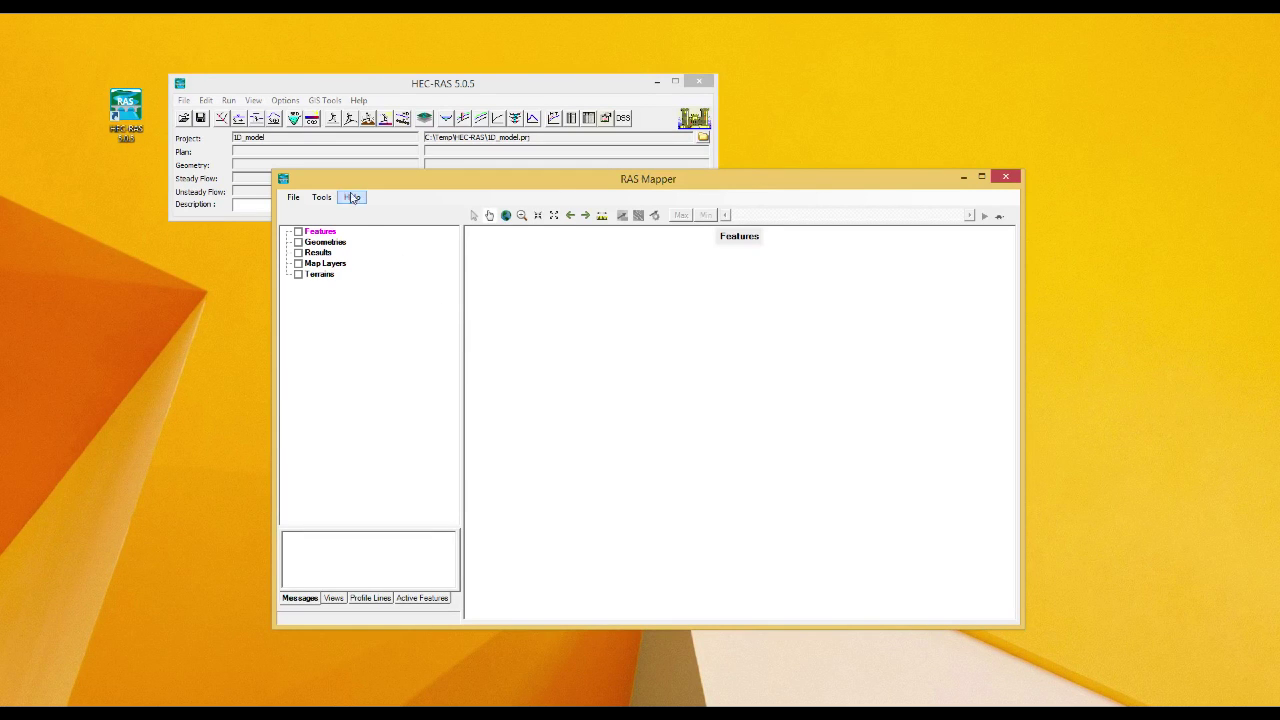
left_click(353, 198)
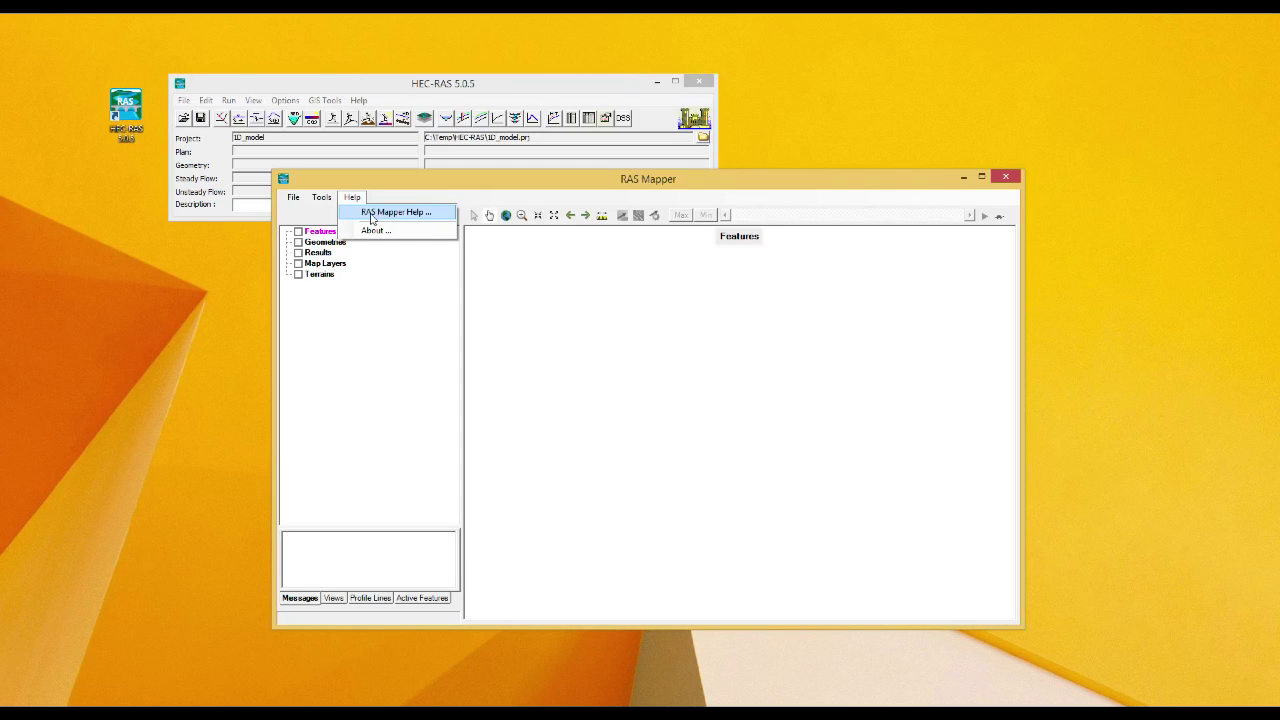
left_click(438, 187)
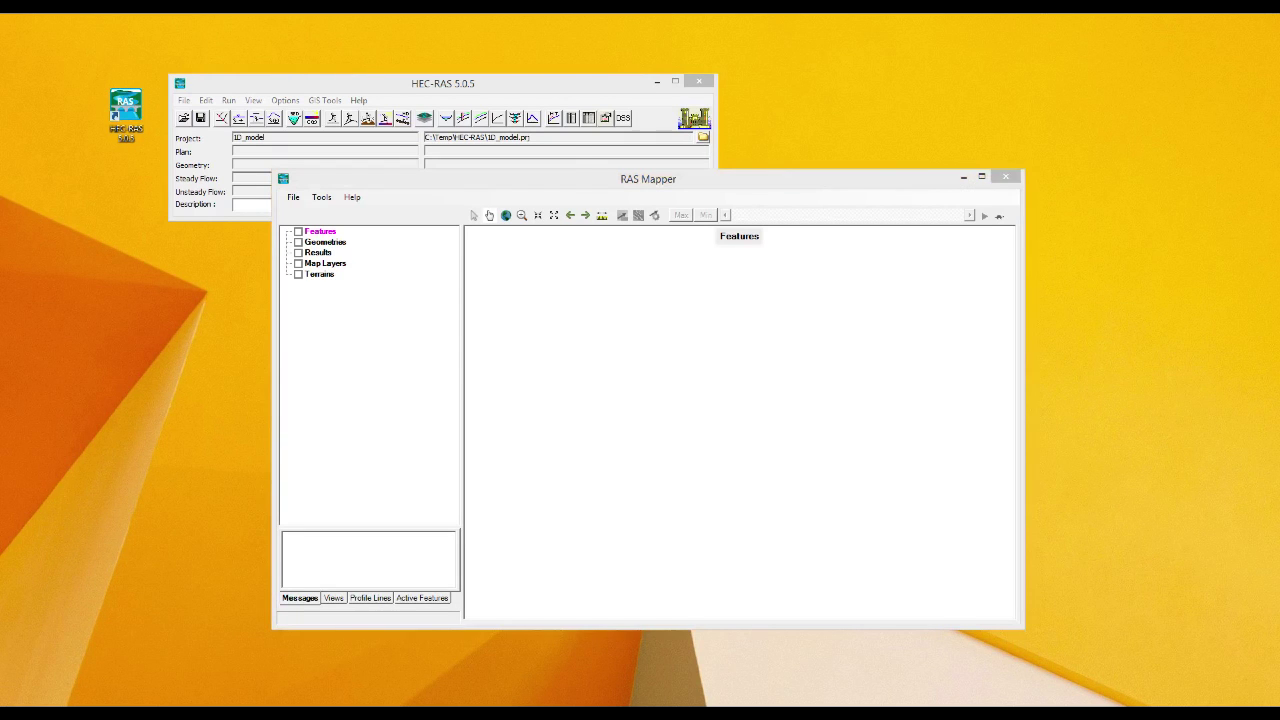
Examine the hec-ras_1Da.zip file and the contents of the hec-ras_1Da folder in File Explorer, including the ClipPoly.prj projection file.
key("alt+Tab")
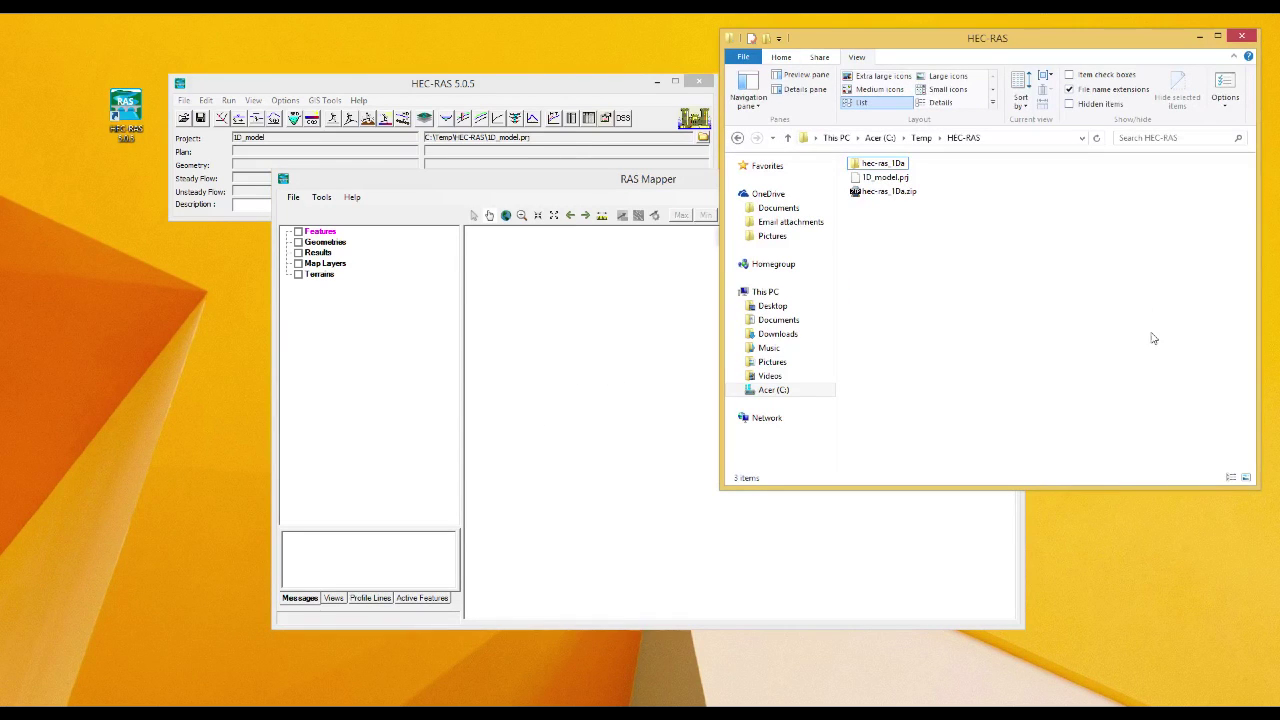
left_click(900, 192)
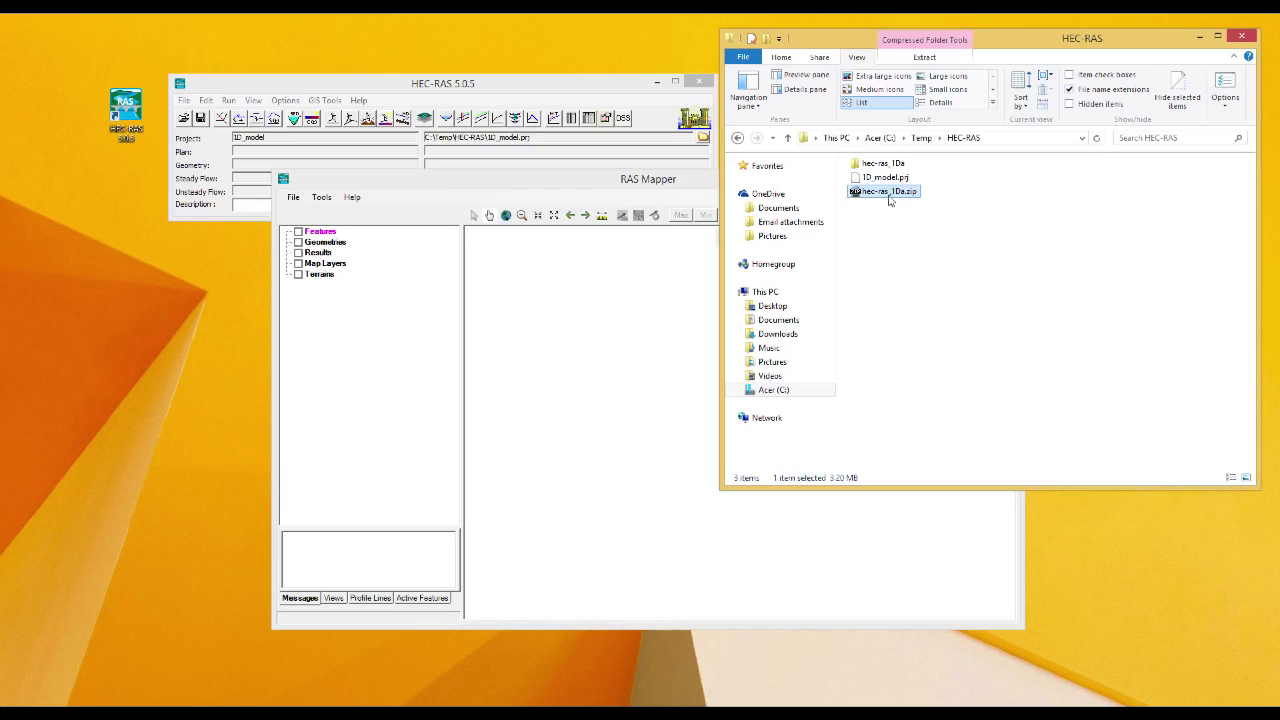
left_click(942, 208)
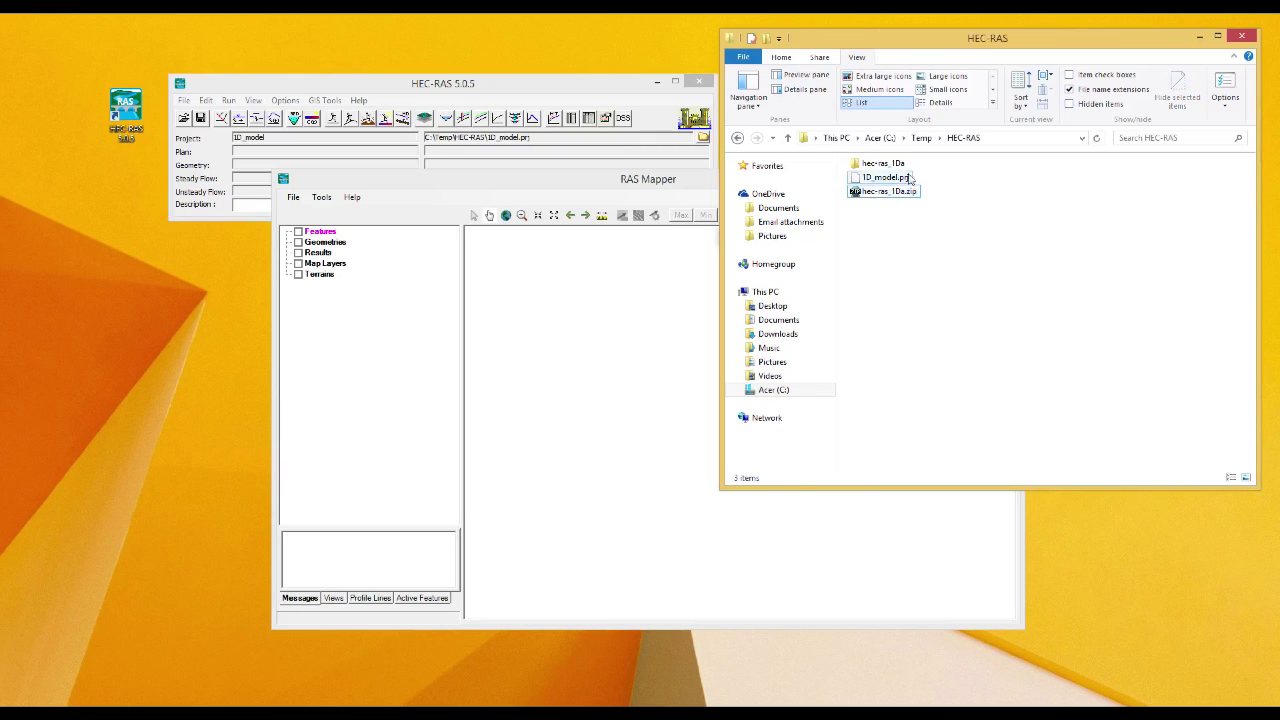
double_click(885, 164)
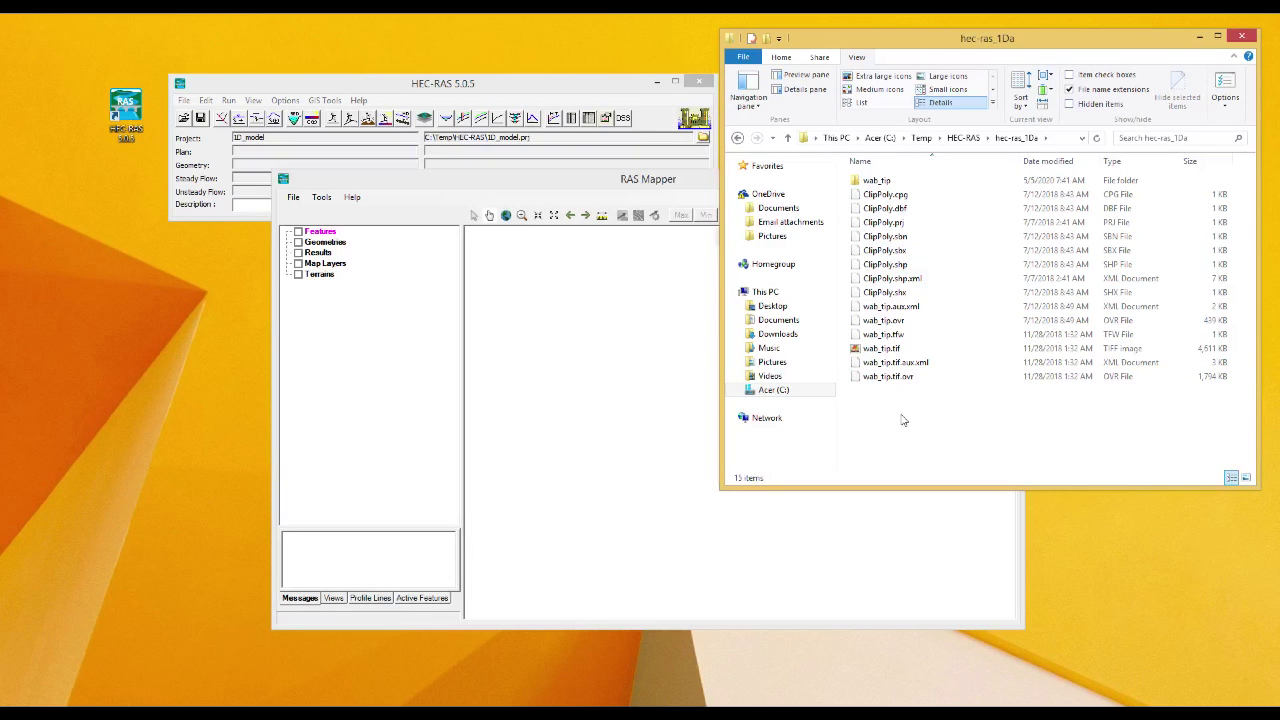
left_click(896, 223)
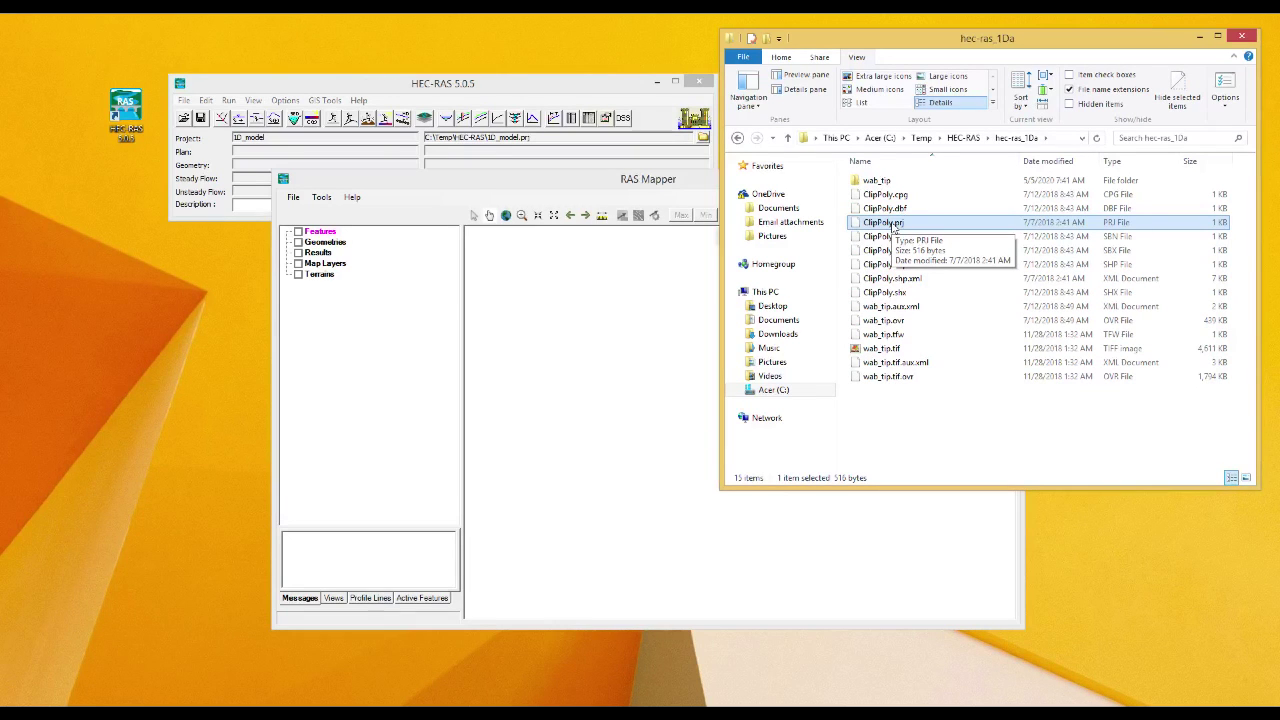
left_click(1200, 37)
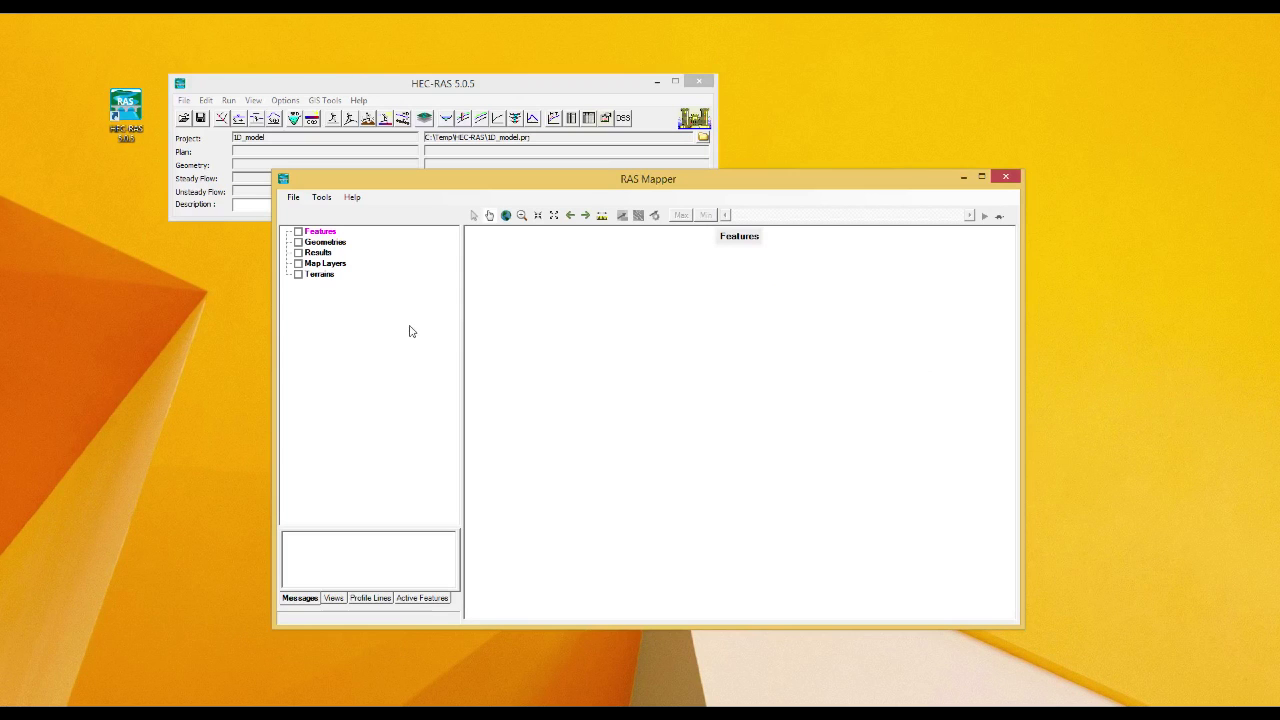
Open the project's projection settings and browse to the ClipPoly.prj file in the hec-ras_1Da folder.
left_click(321, 198)
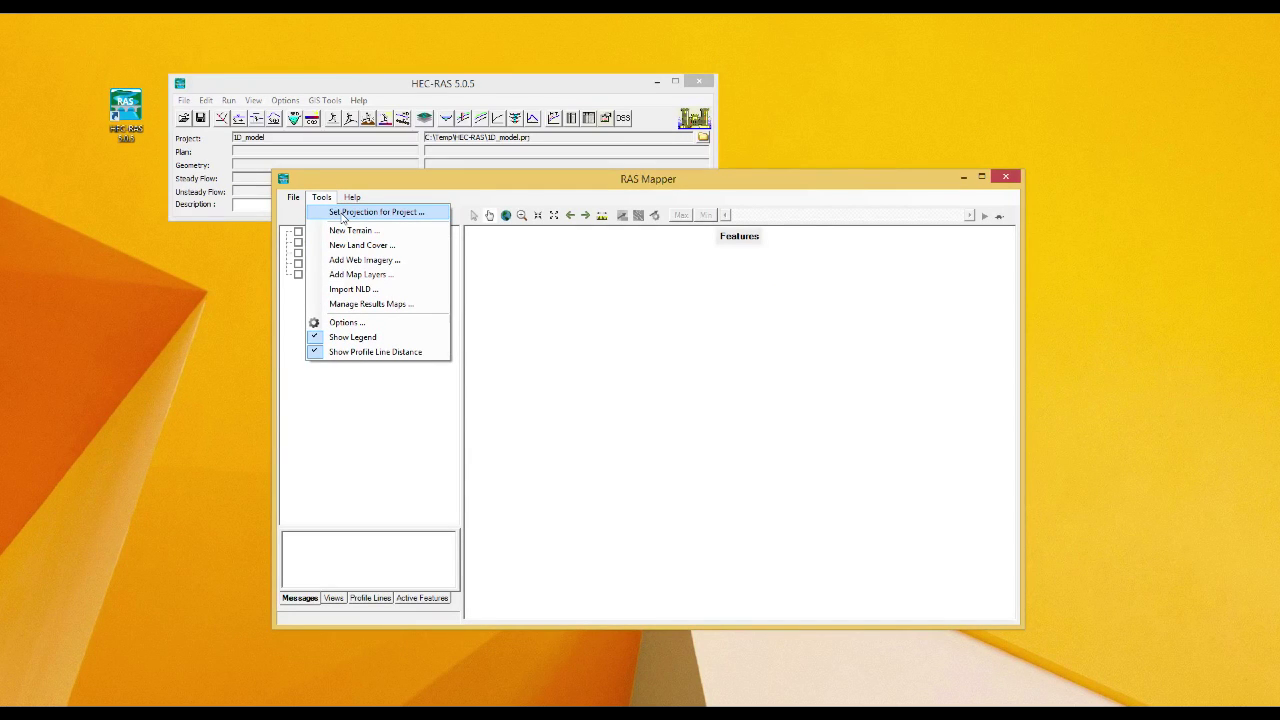
left_click(343, 214)
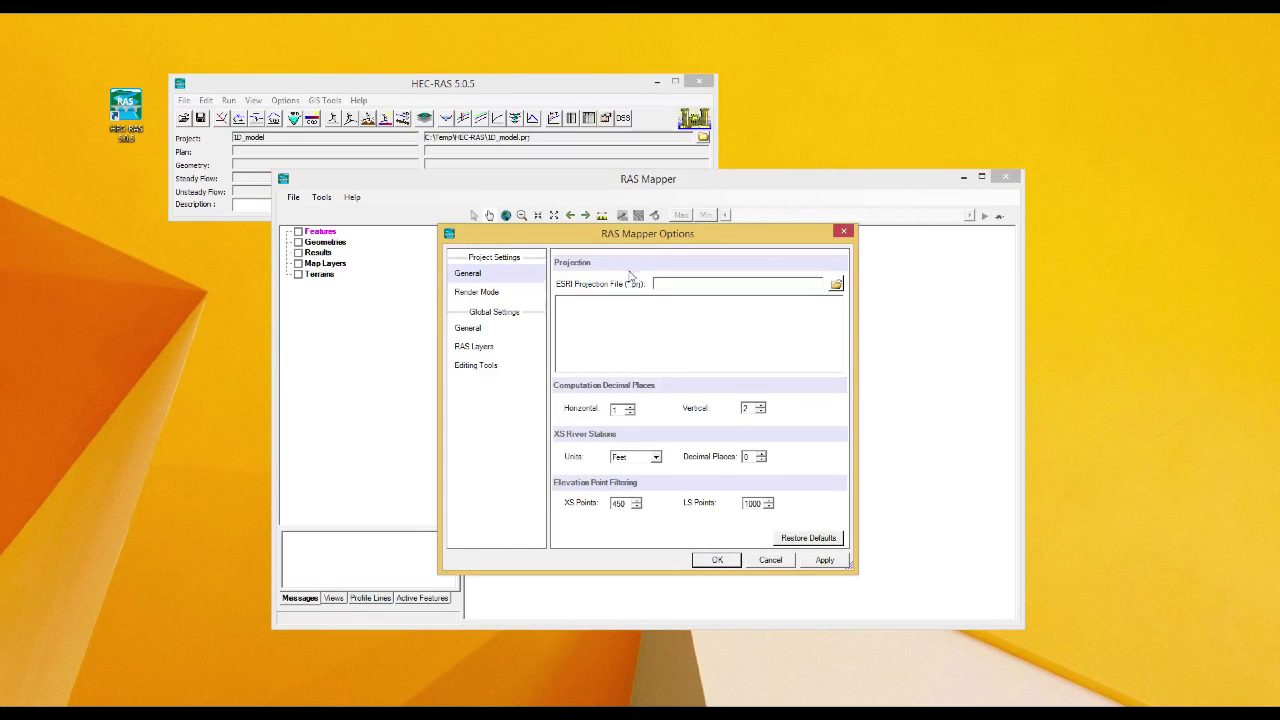
left_click(837, 285)
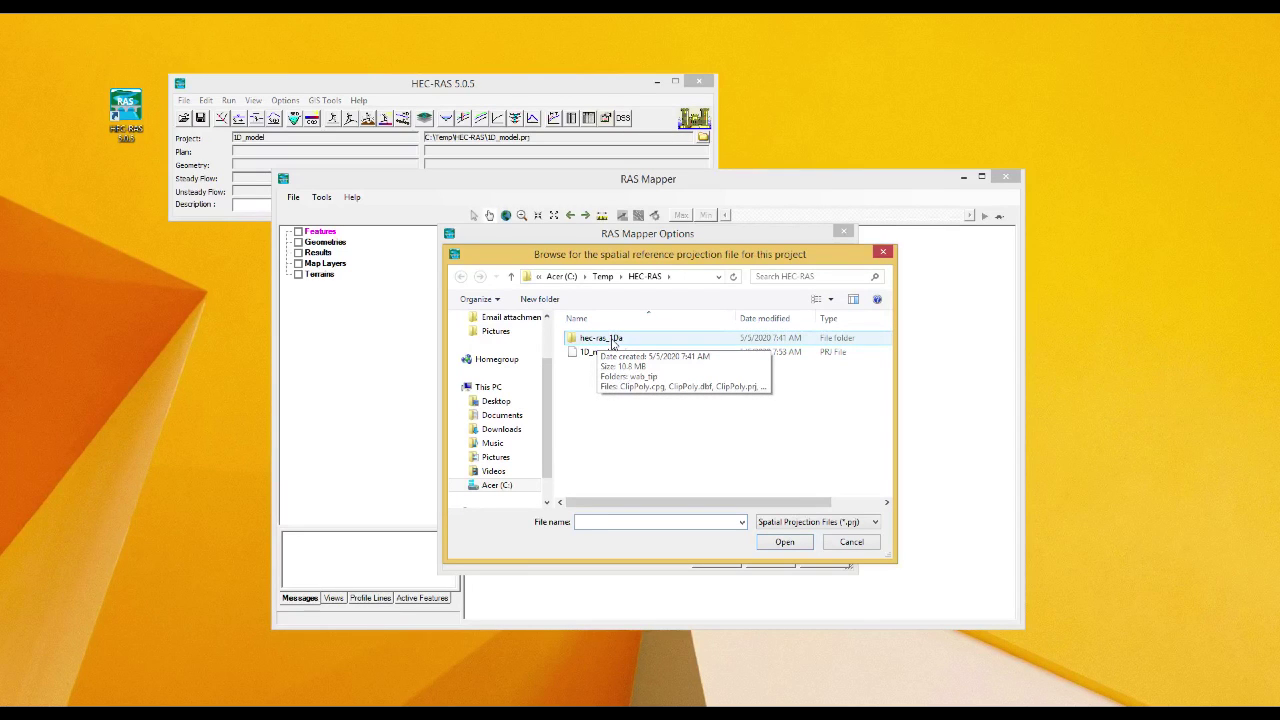
double_click(613, 340)
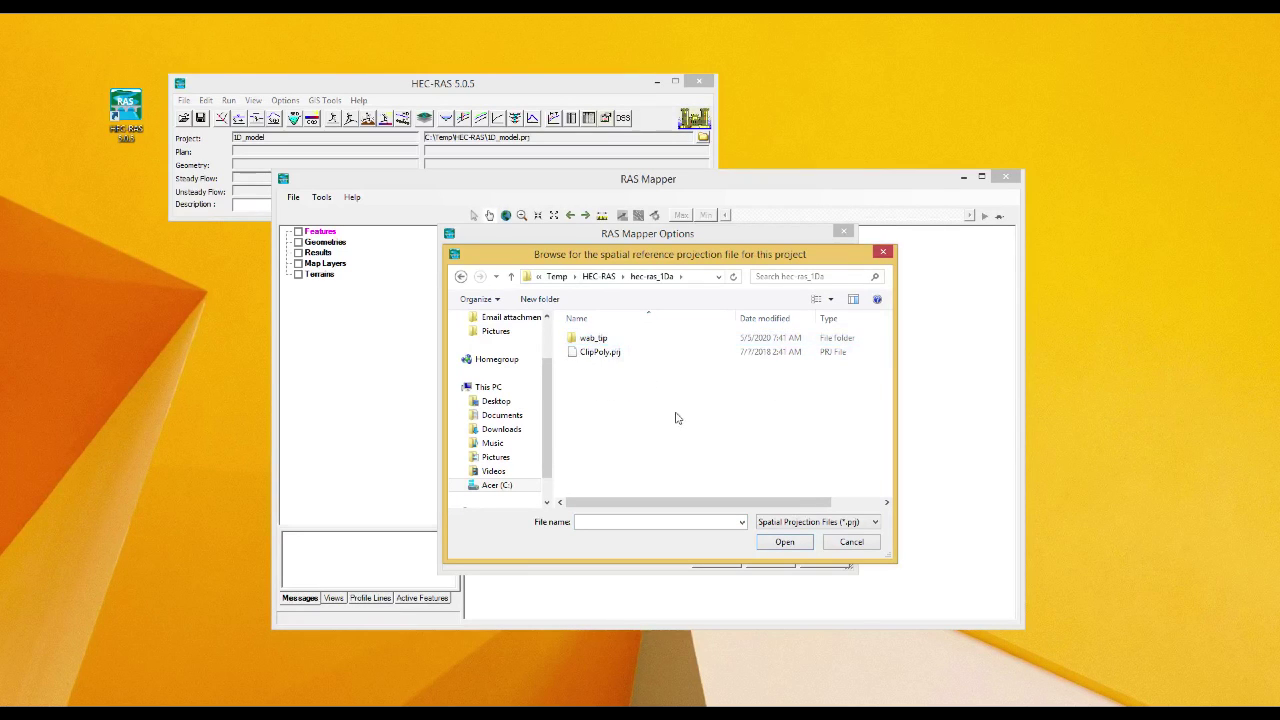
left_click(606, 354)
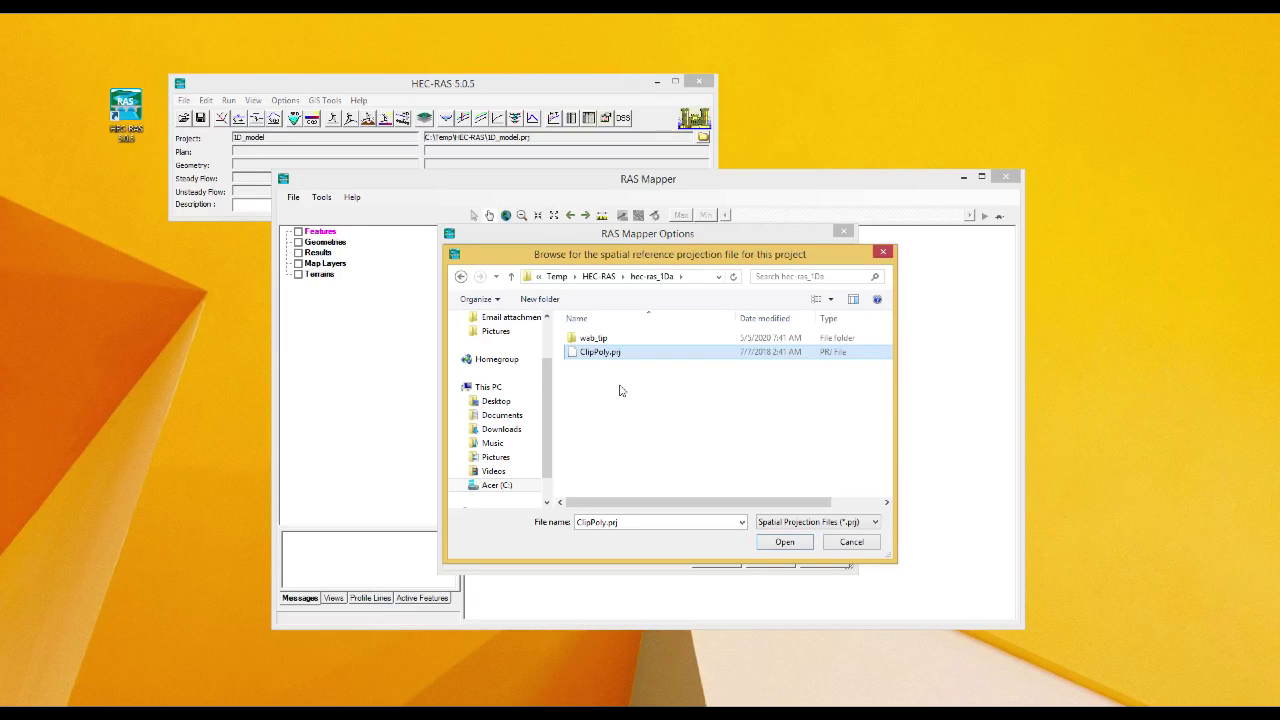
Look at the 1D_model.prj project file in the HEC-RAS folder for comparison, then return to the hec-ras_1Da folder.
left_click(511, 276)
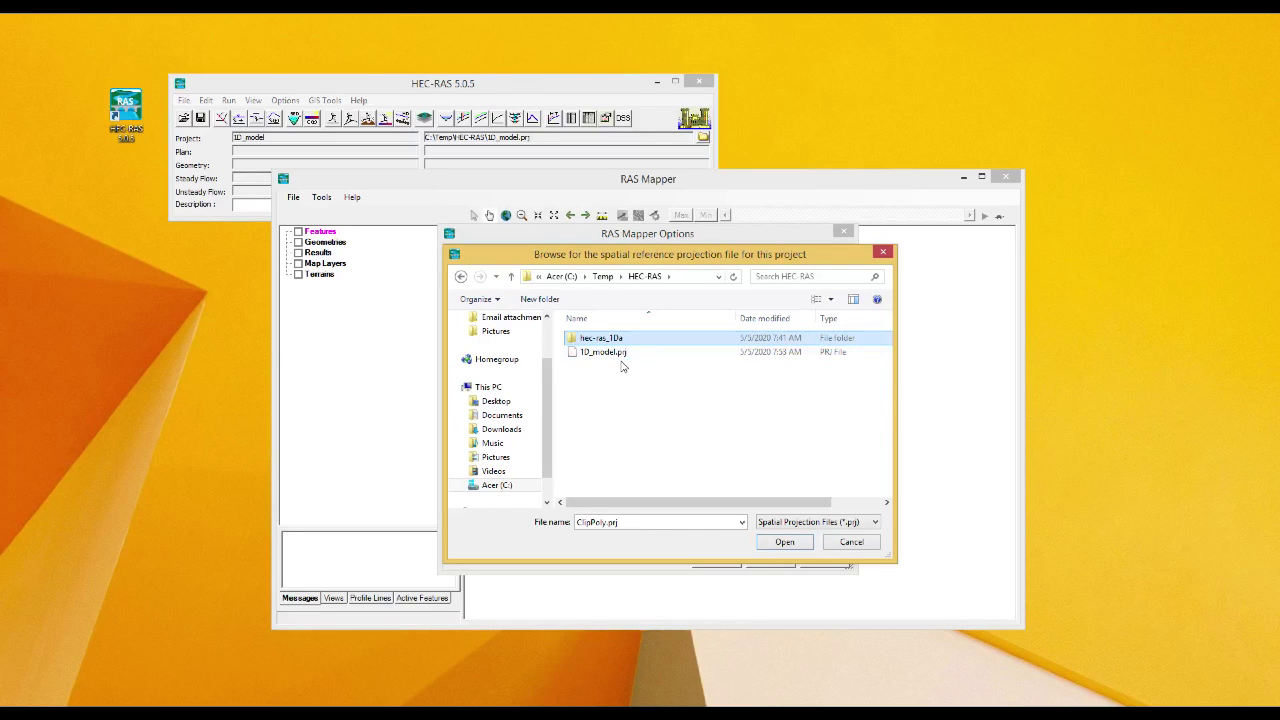
left_click(605, 353)
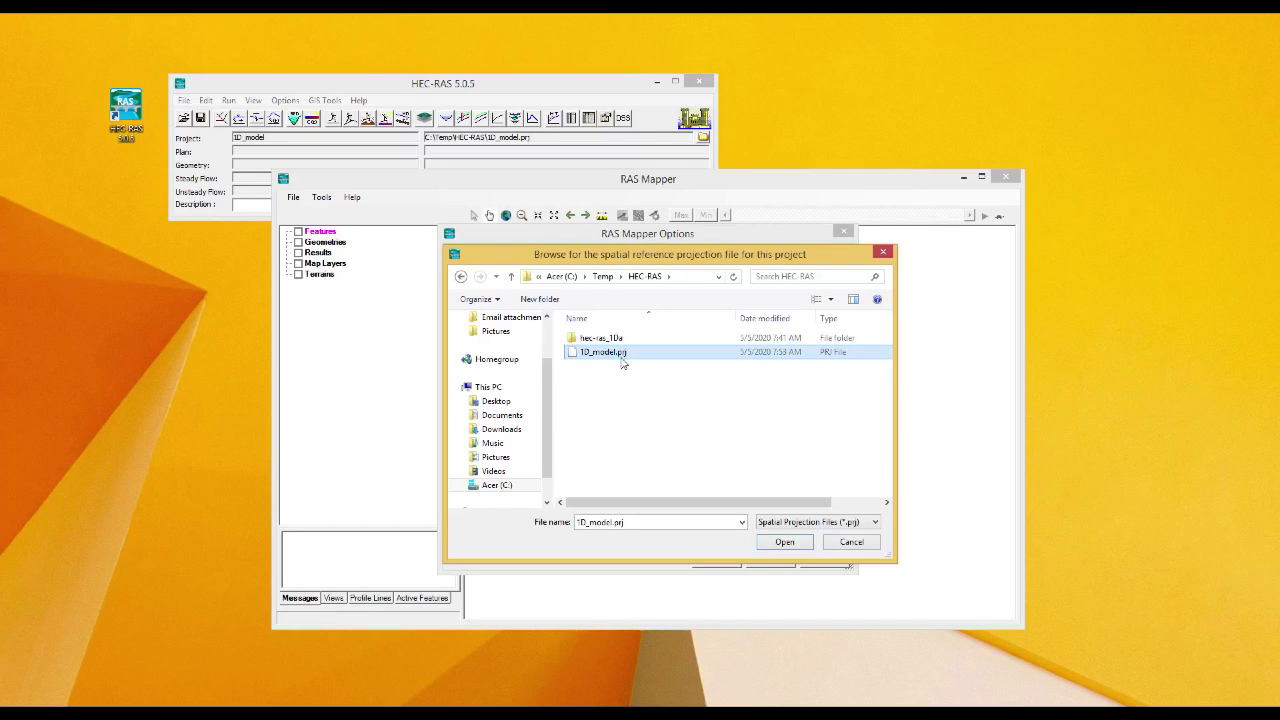
double_click(600, 339)
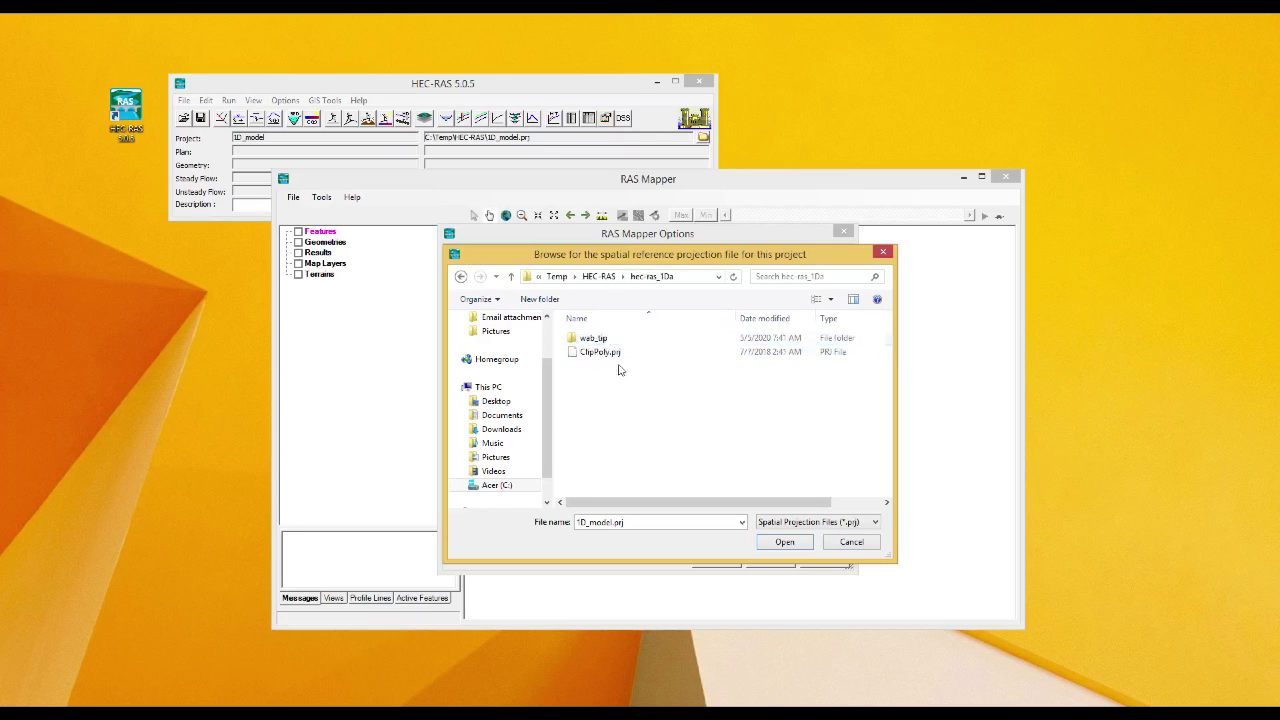
Load ClipPoly.prj as the project's ESRI projection file and apply the RAS Mapper options.
left_click(617, 357)
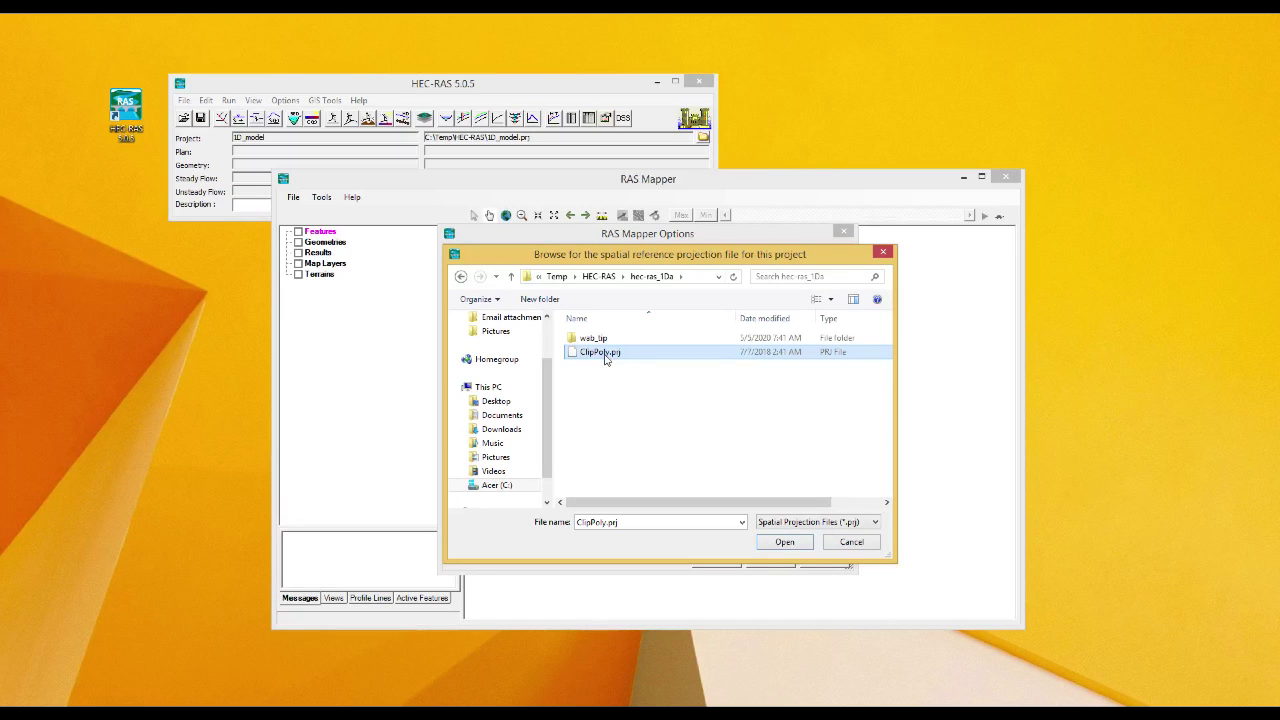
double_click(605, 354)
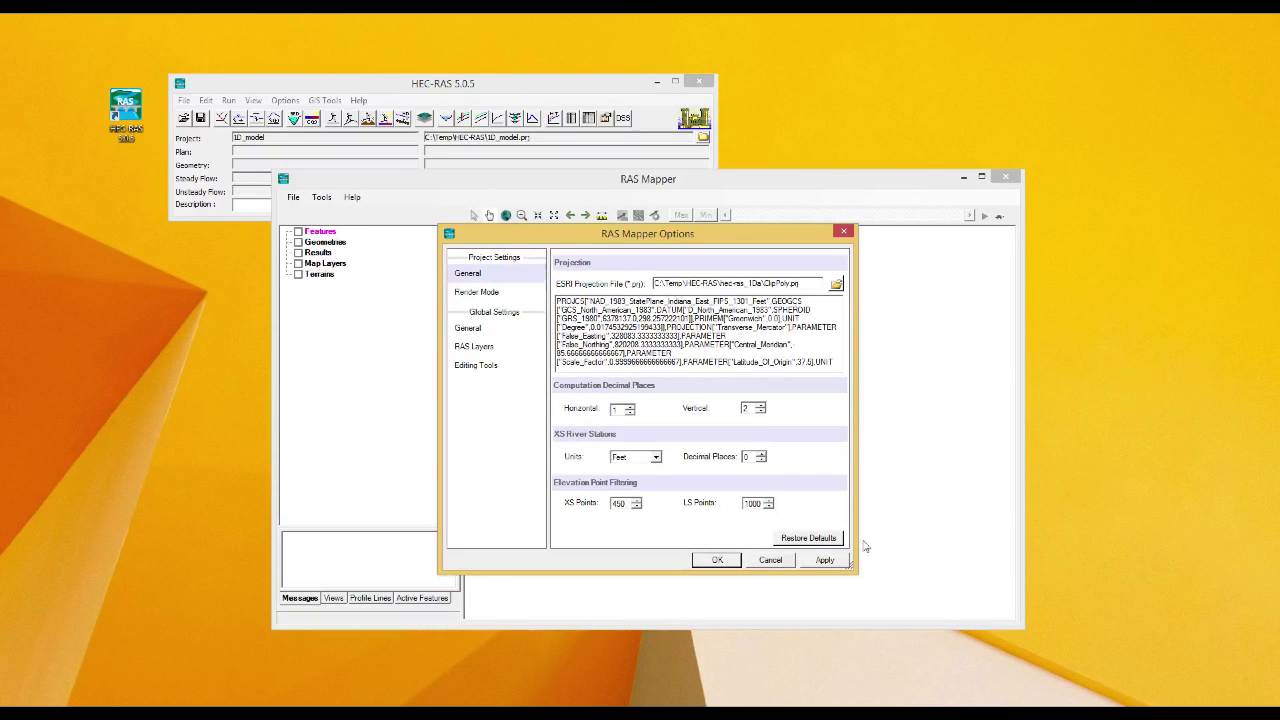
left_click(827, 562)
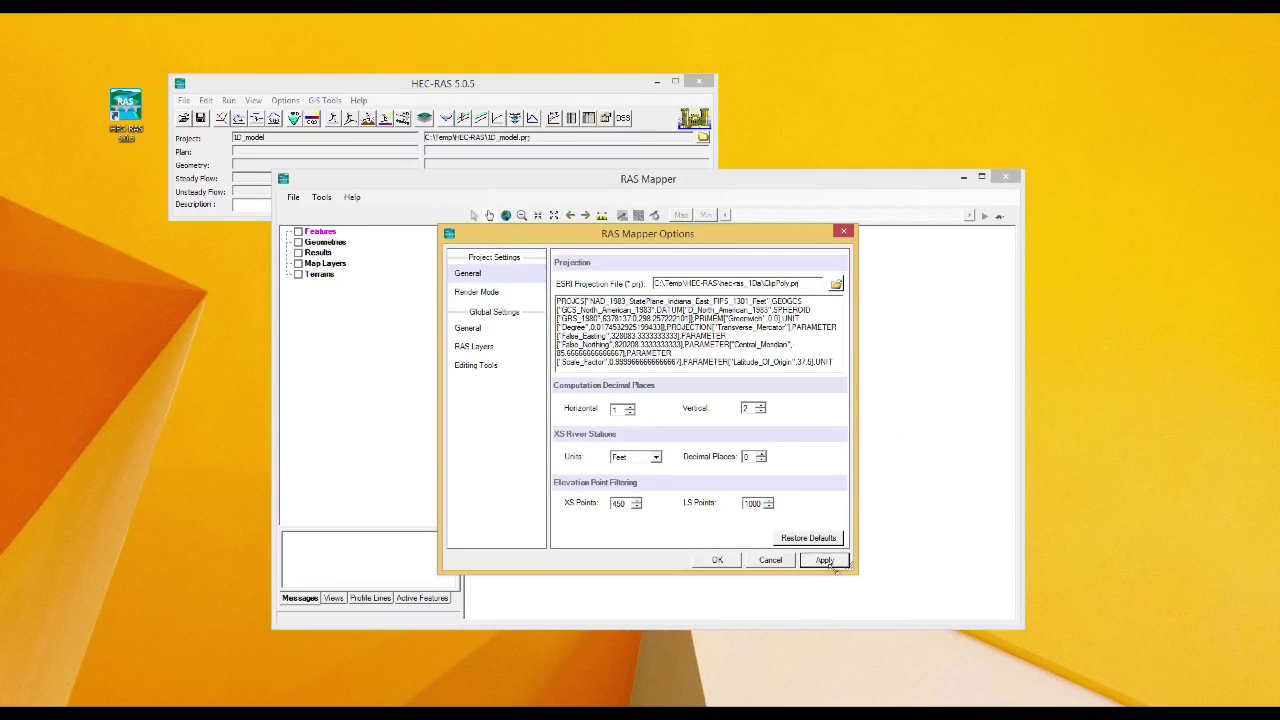
left_click(719, 562)
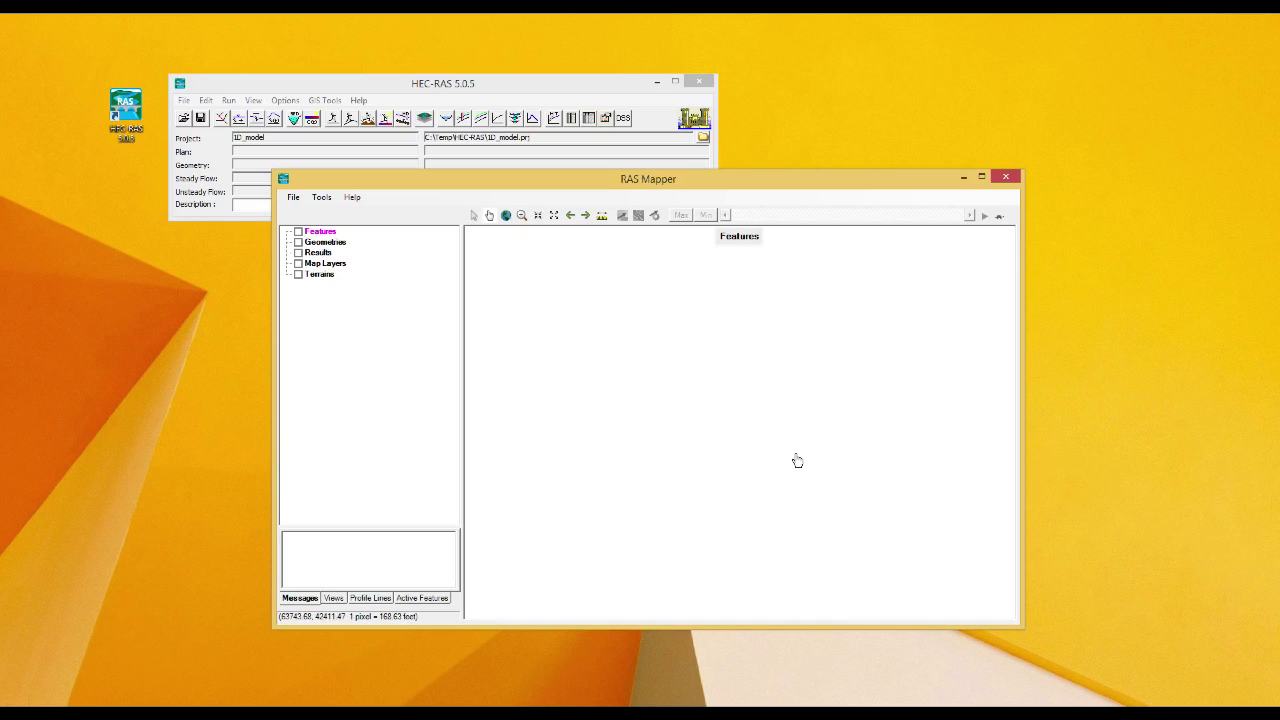
Start a new terrain layer and add wab_tip.tif from the hec-ras_1Da folder as its input terrain file.
left_click(322, 198)
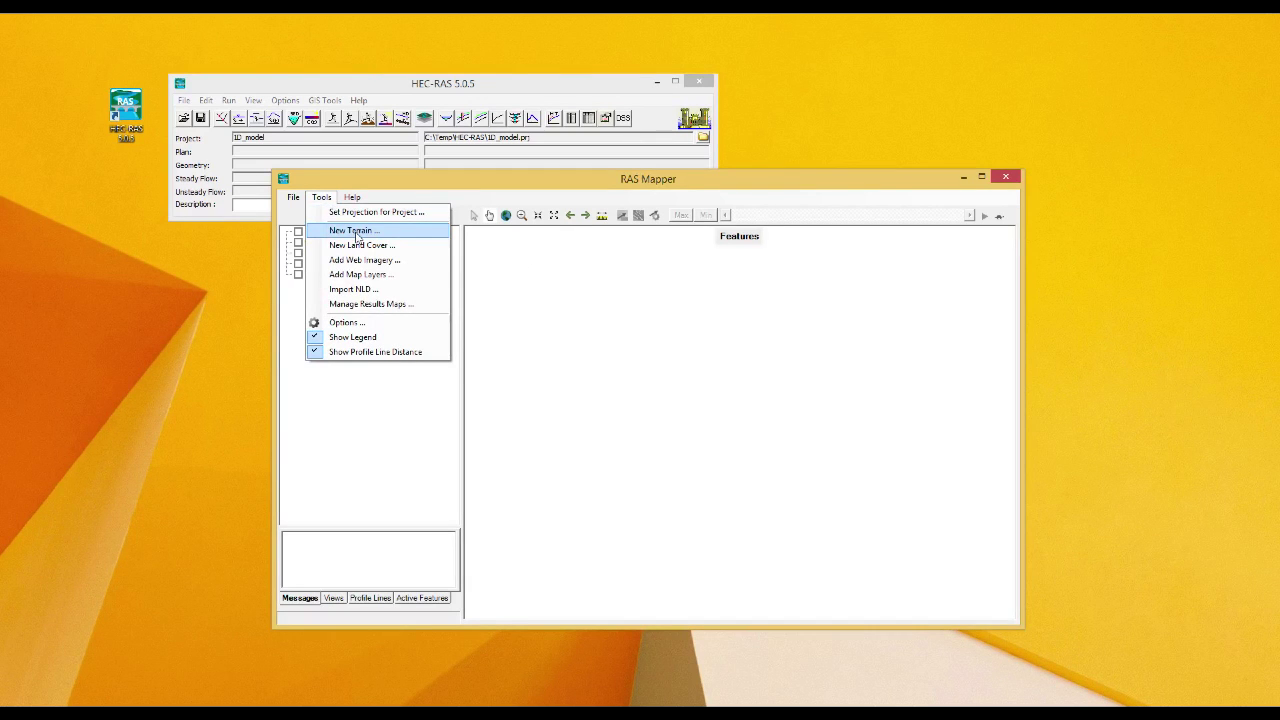
left_click(352, 230)
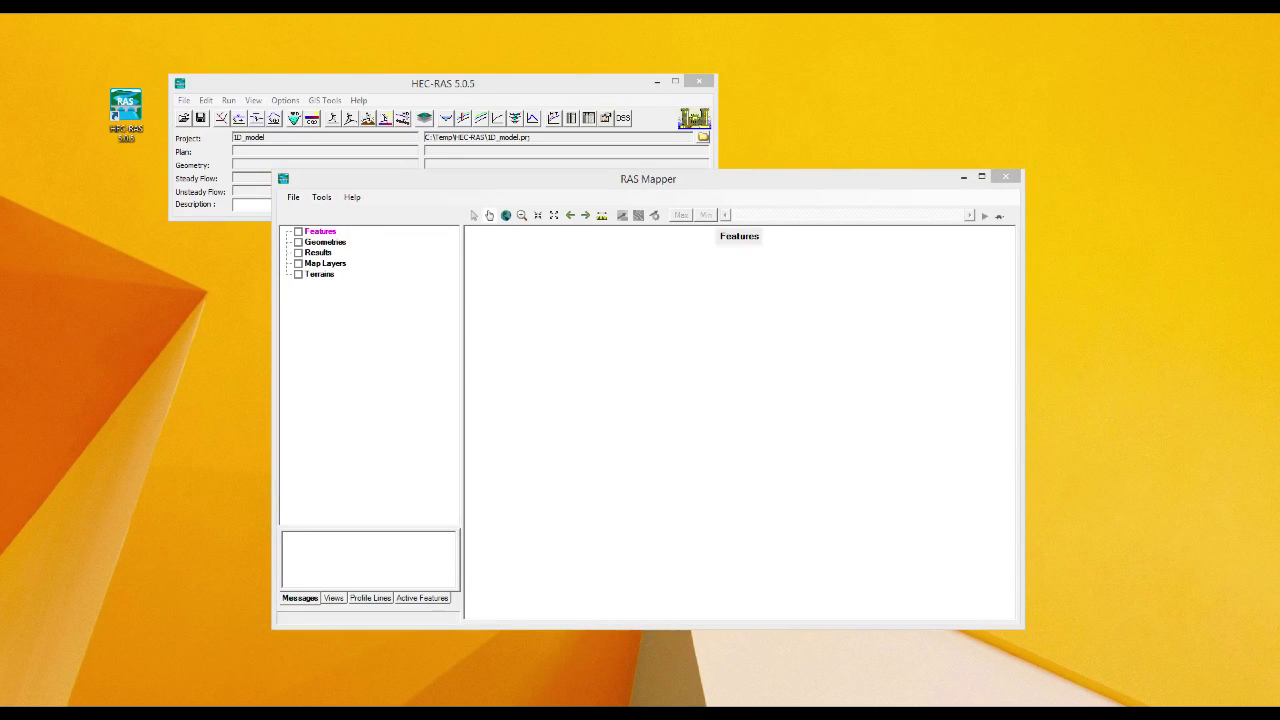
left_click_drag(1250, 145, 825, 300)
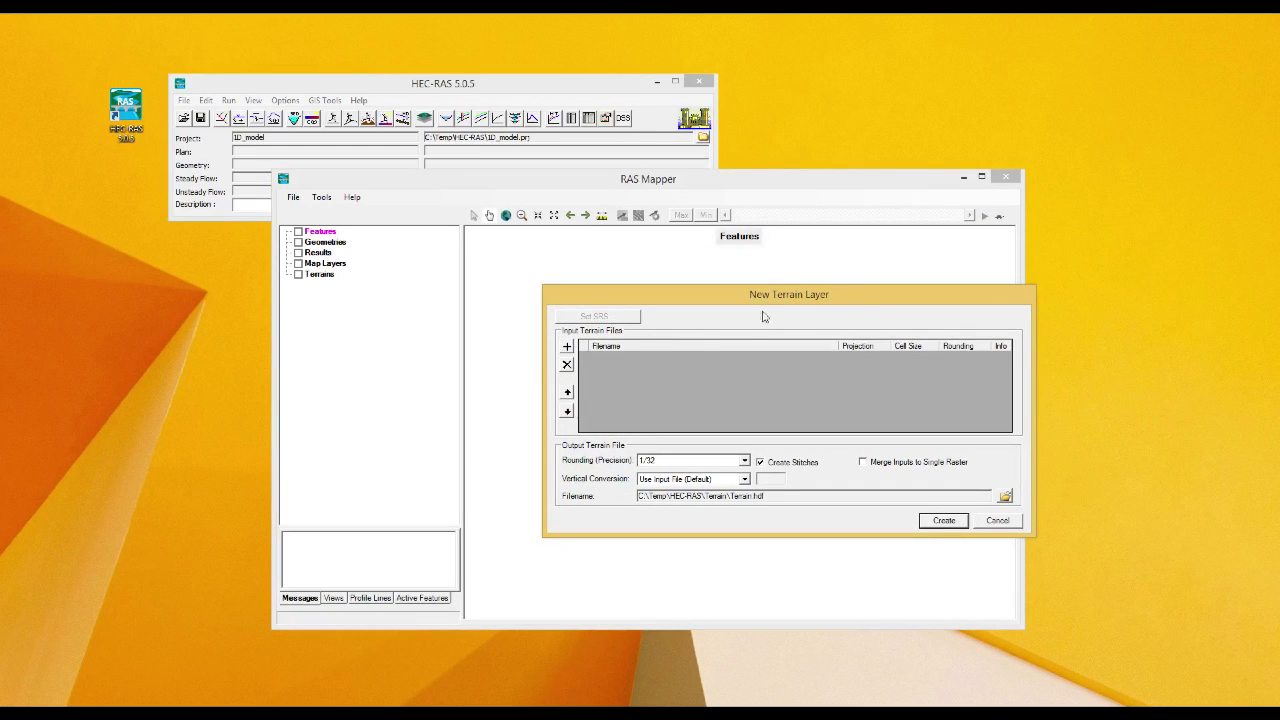
left_click(567, 348)
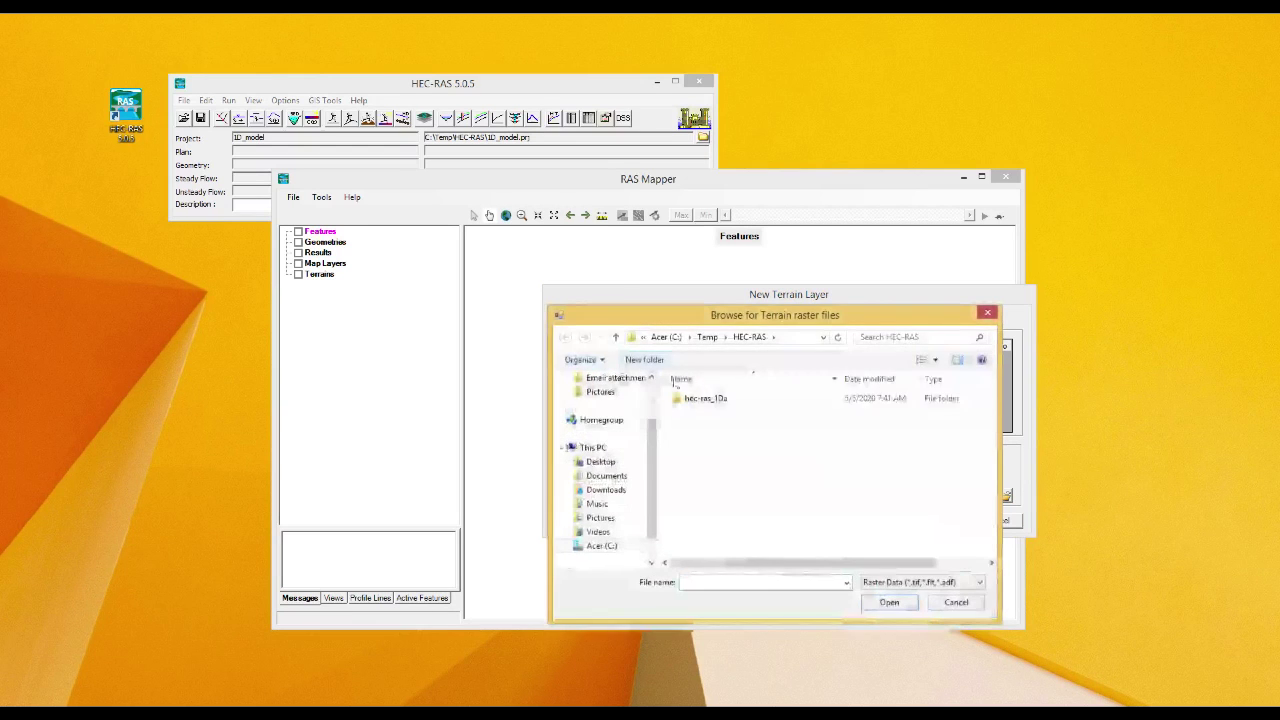
left_click(718, 400)
double_click(718, 400)
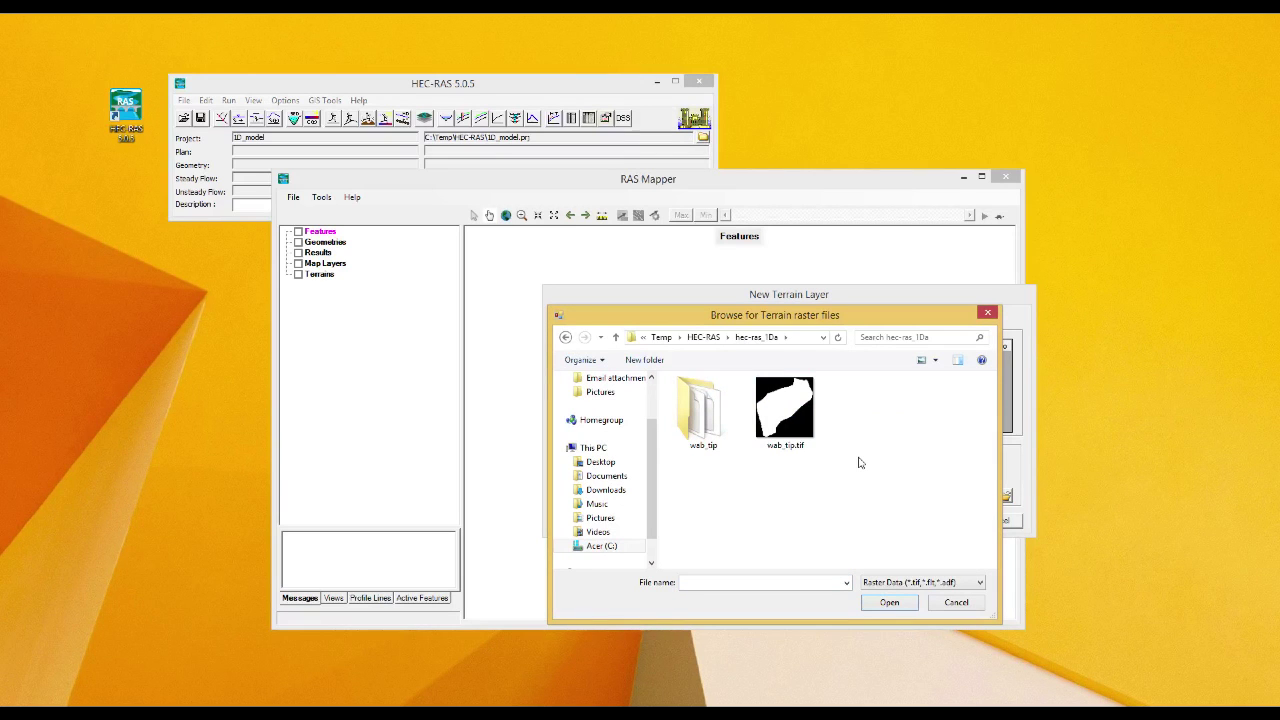
left_click(783, 395)
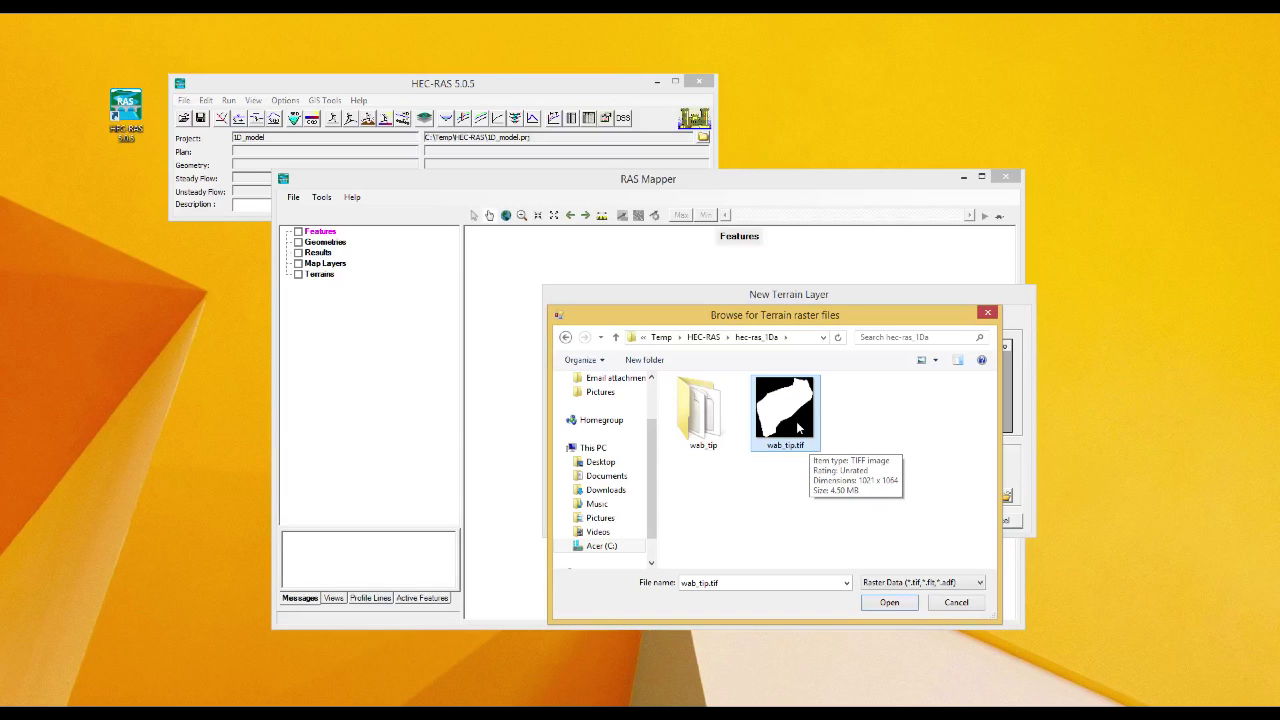
double_click(785, 410)
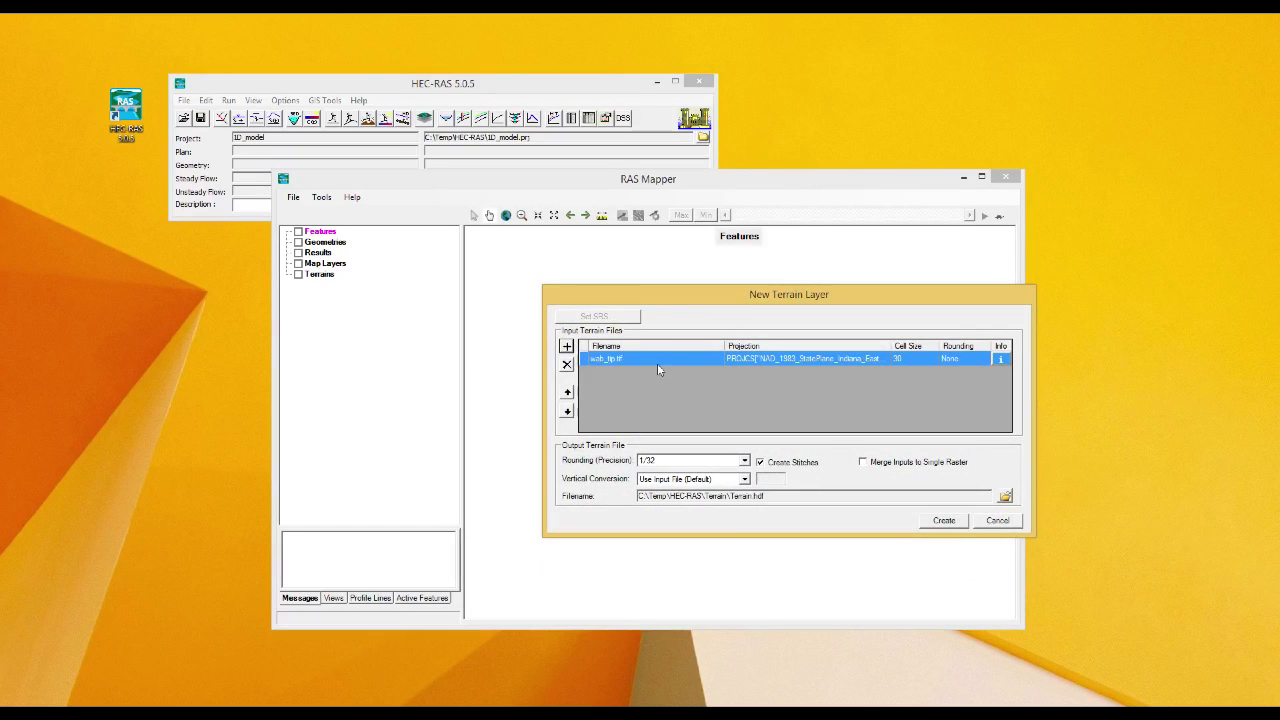
Create the terrain layer from the wab_tip.tif raster and dismiss the computation log.
left_click(943, 521)
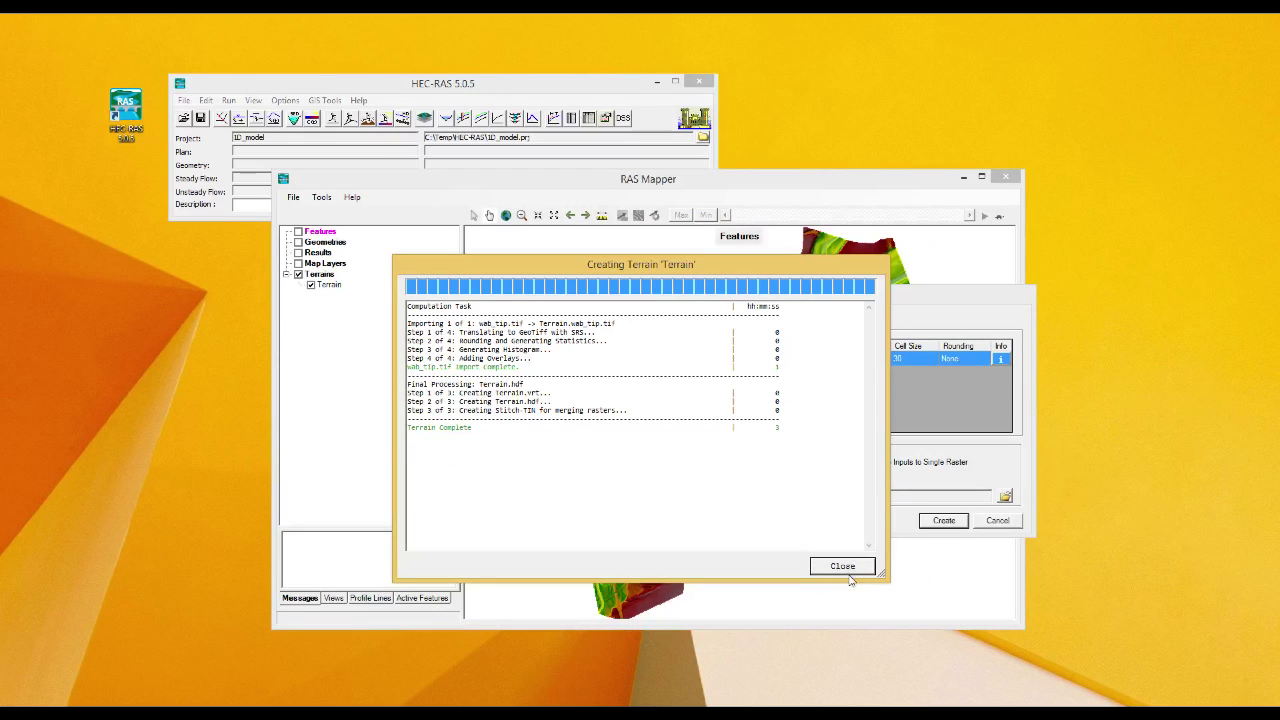
left_click_drag(685, 286, 659, 283)
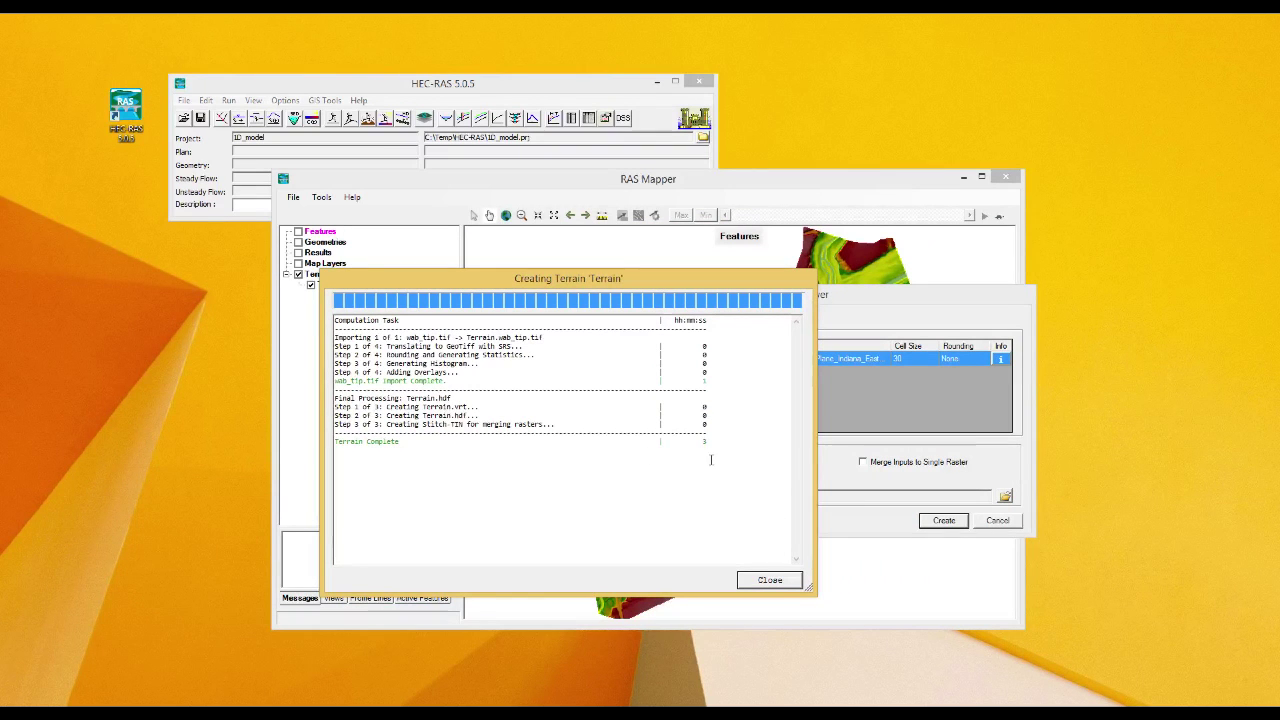
left_click(769, 581)
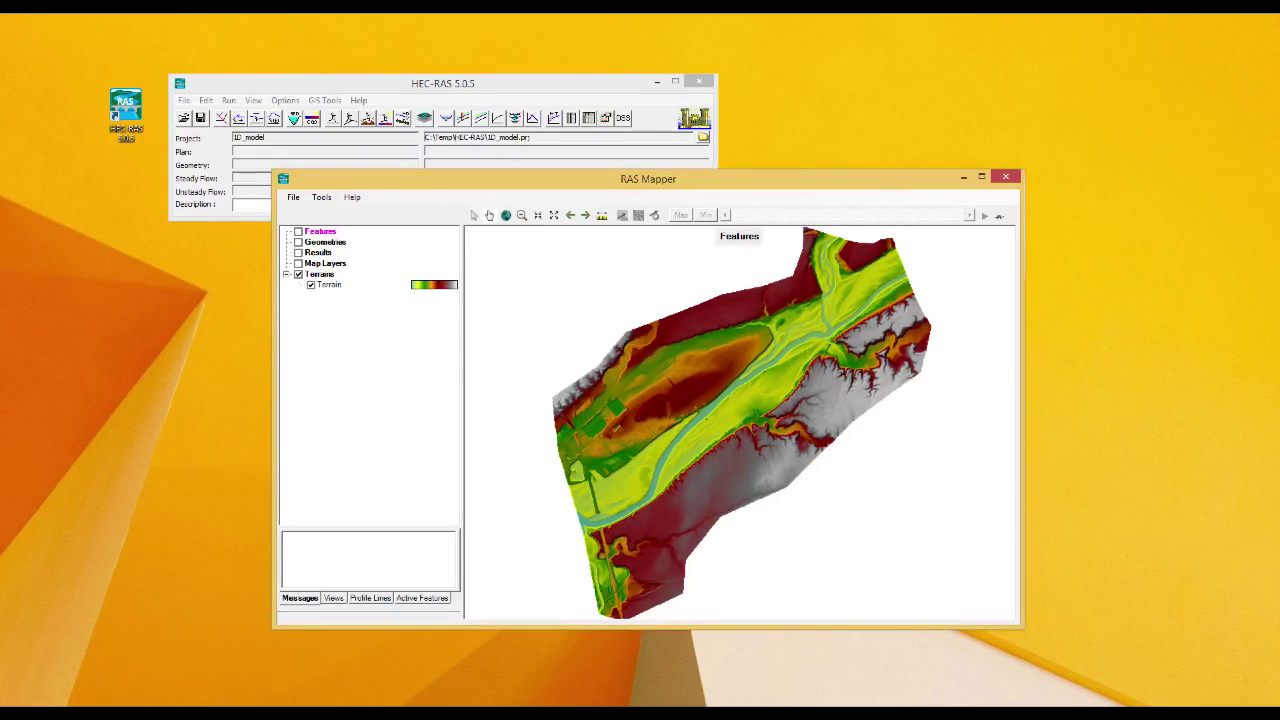
Check the files in the new Terrain folder of the HEC-RAS working directory and minimize File Explorer.
left_click(271, 714)
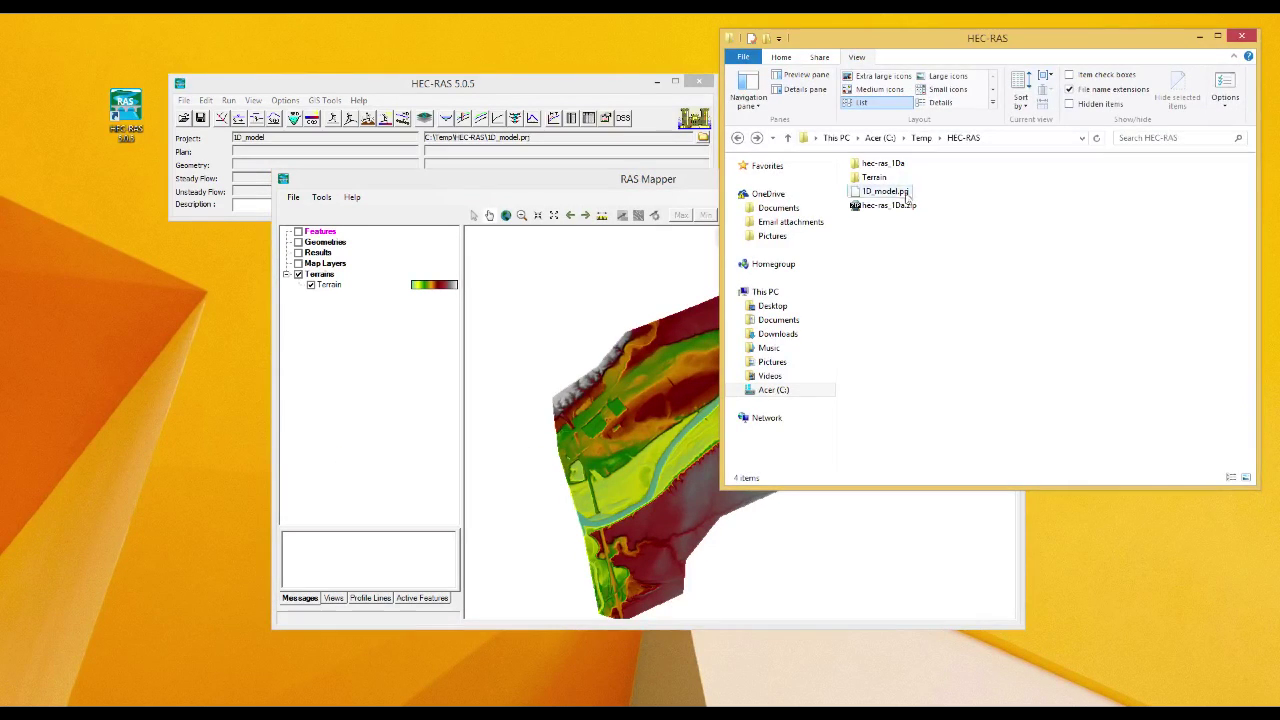
left_click(876, 178)
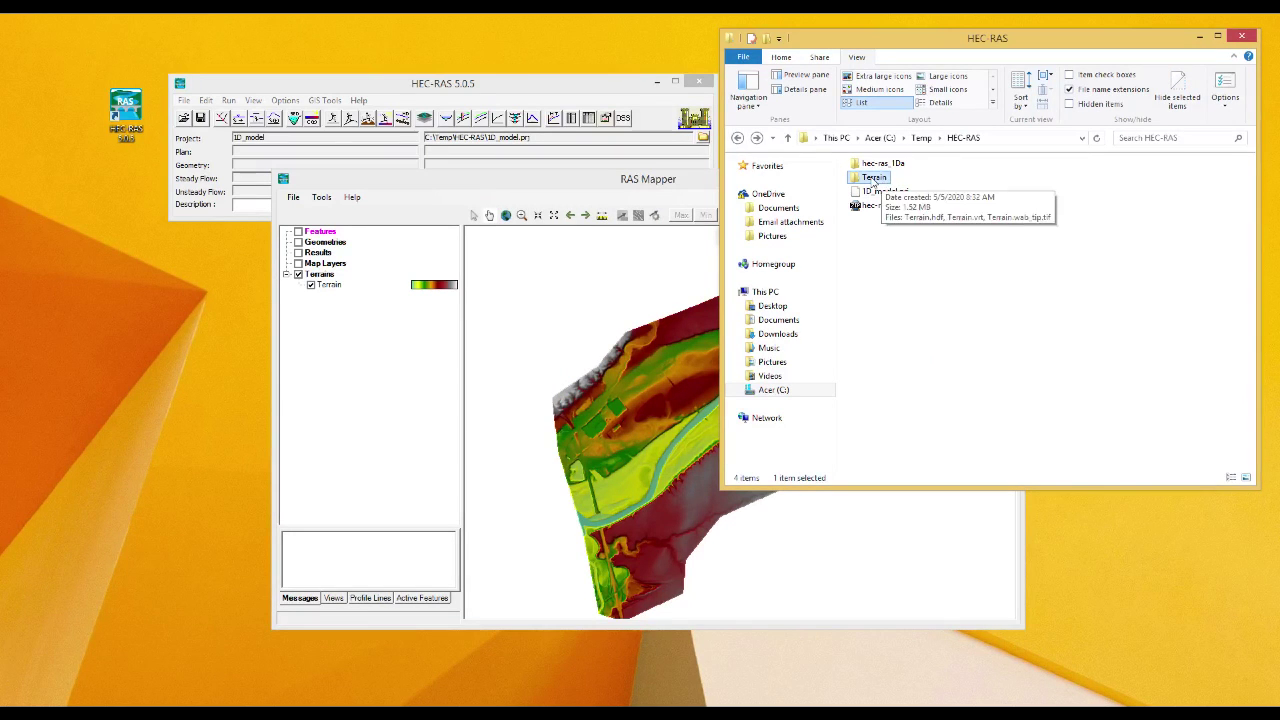
double_click(885, 186)
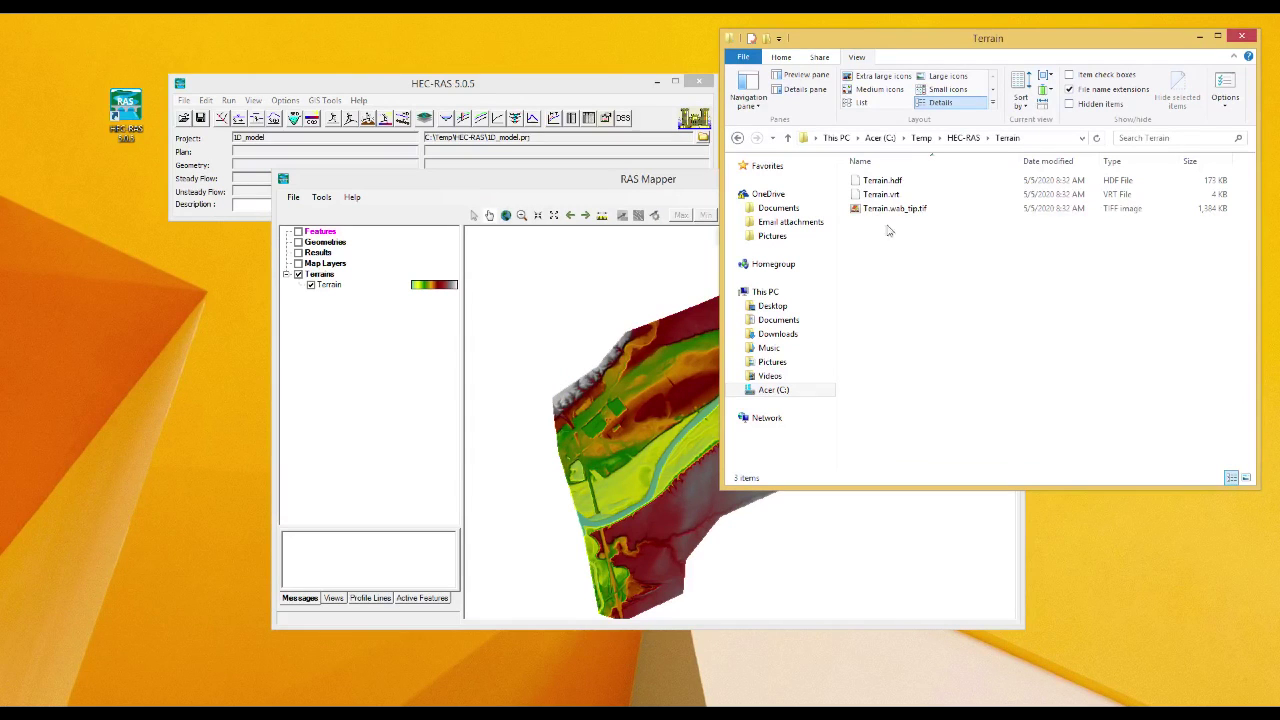
left_click(787, 137)
left_click(942, 318)
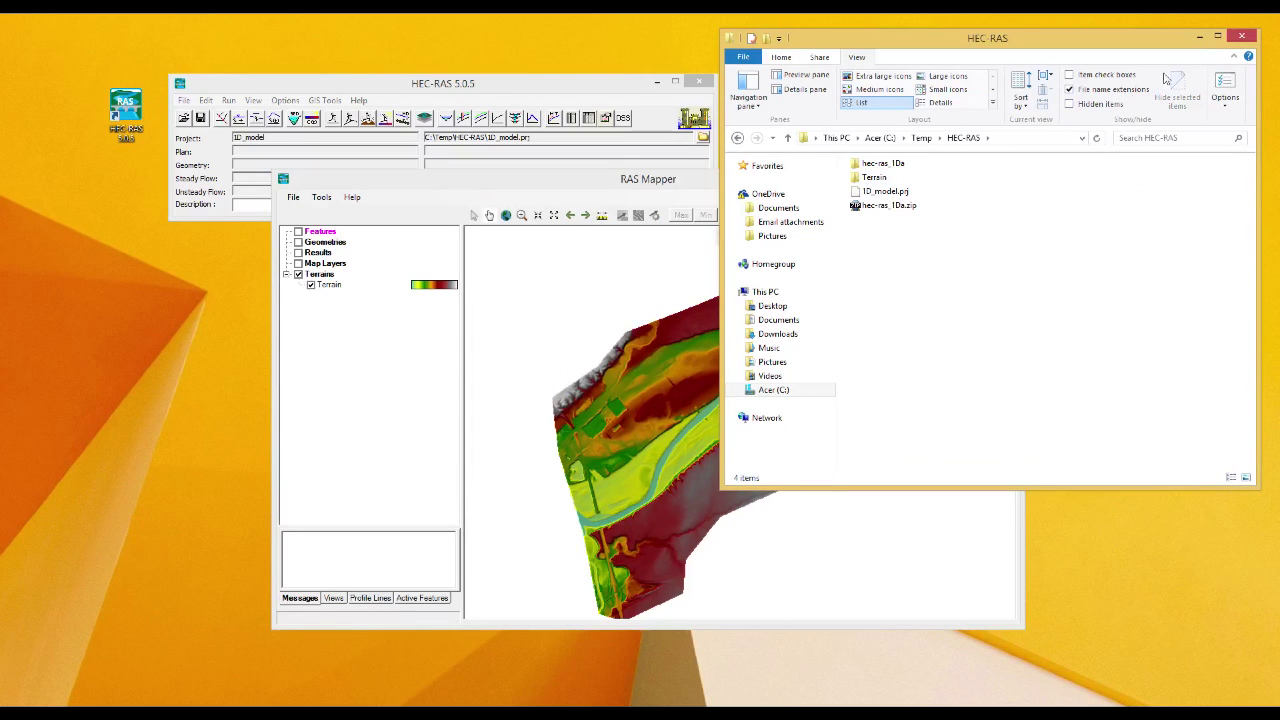
left_click(1201, 37)
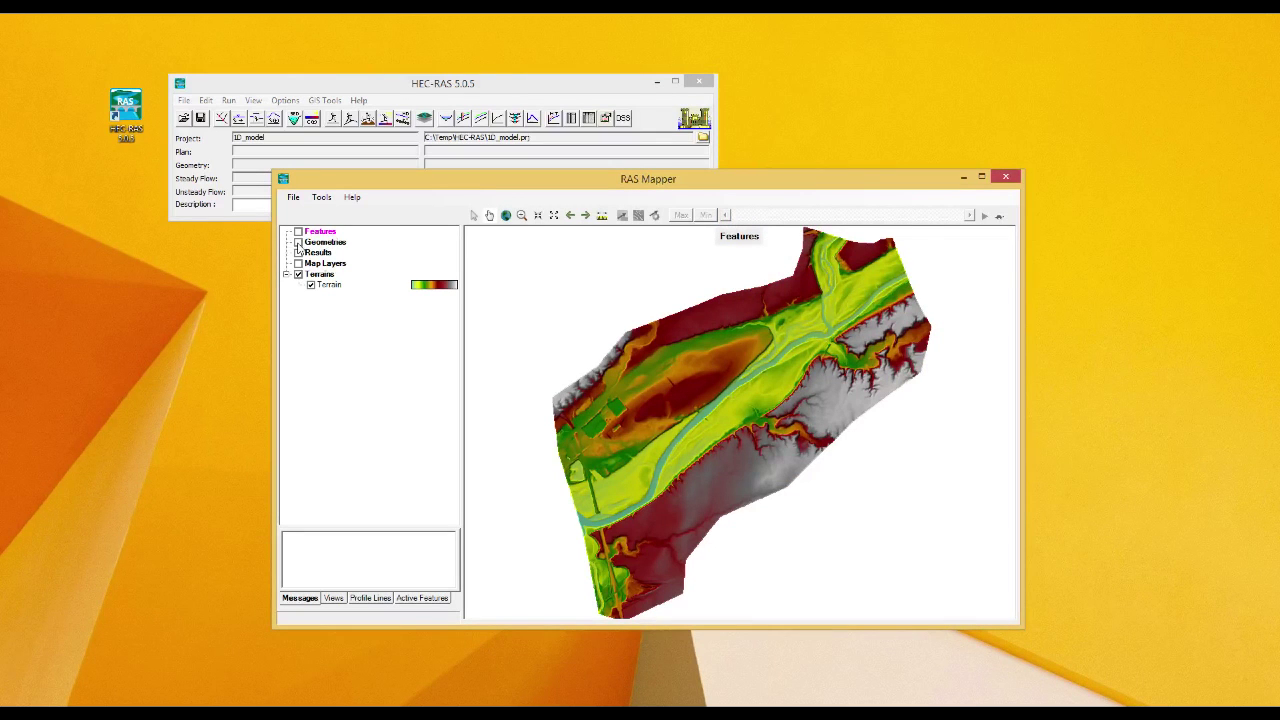
Add a new geometry named 1D_model under Geometries in RAS Mapper.
left_click(320, 244)
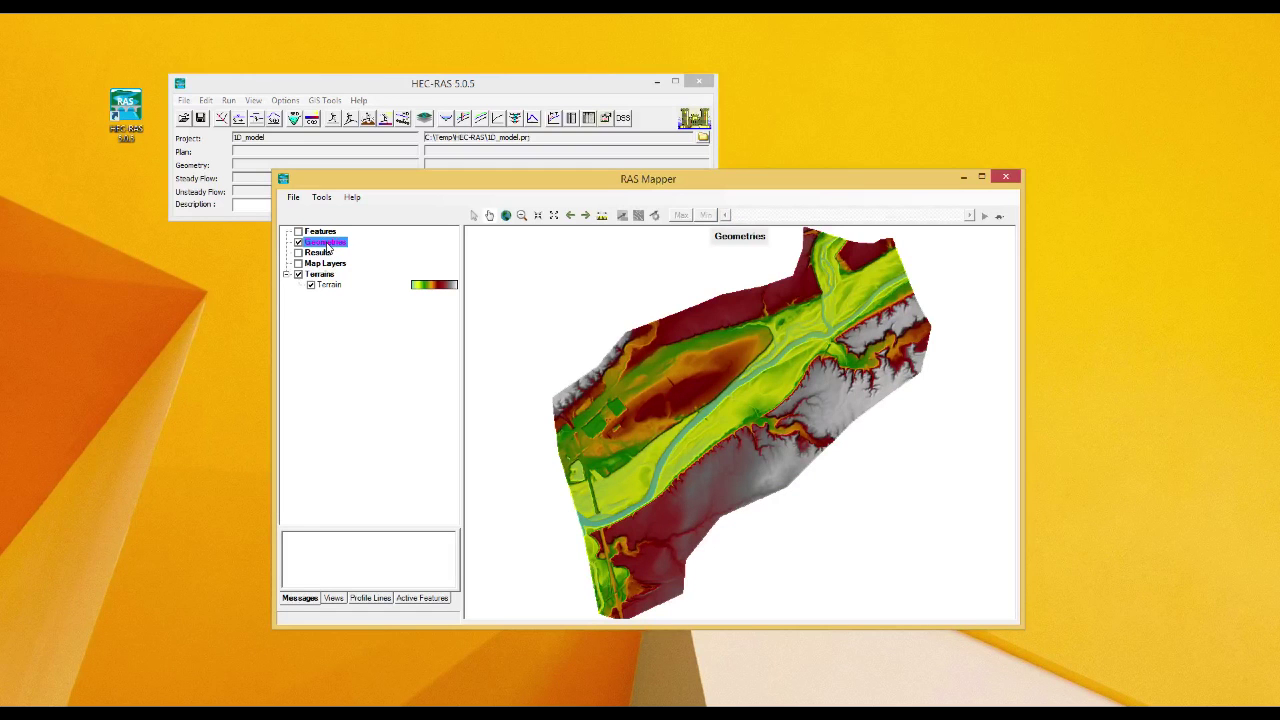
right_click(327, 247)
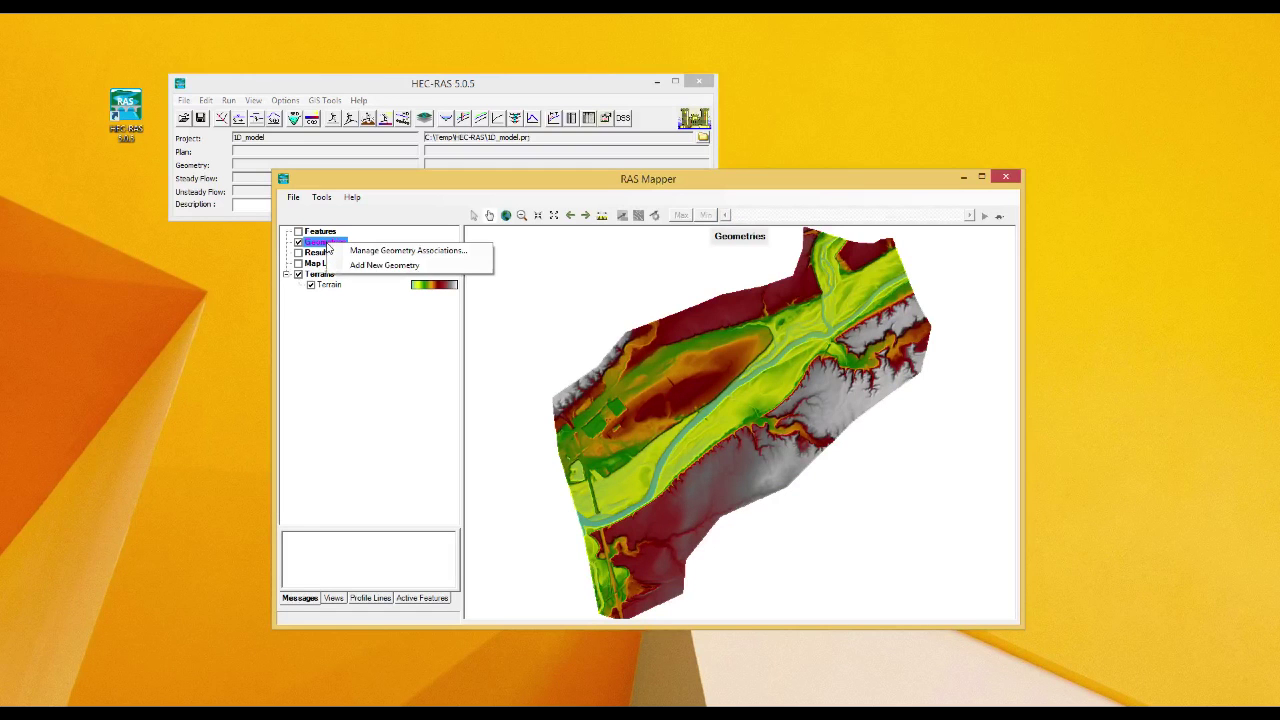
left_click(409, 268)
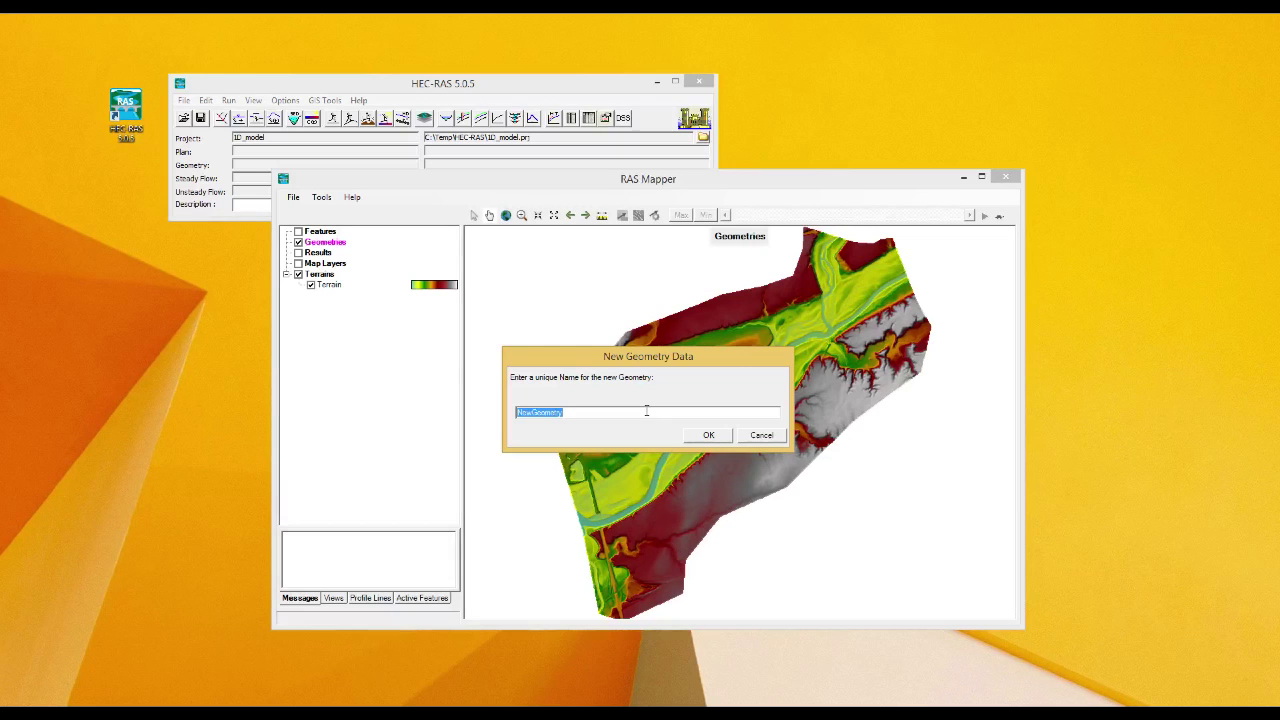
type("1D_model")
left_click(707, 434)
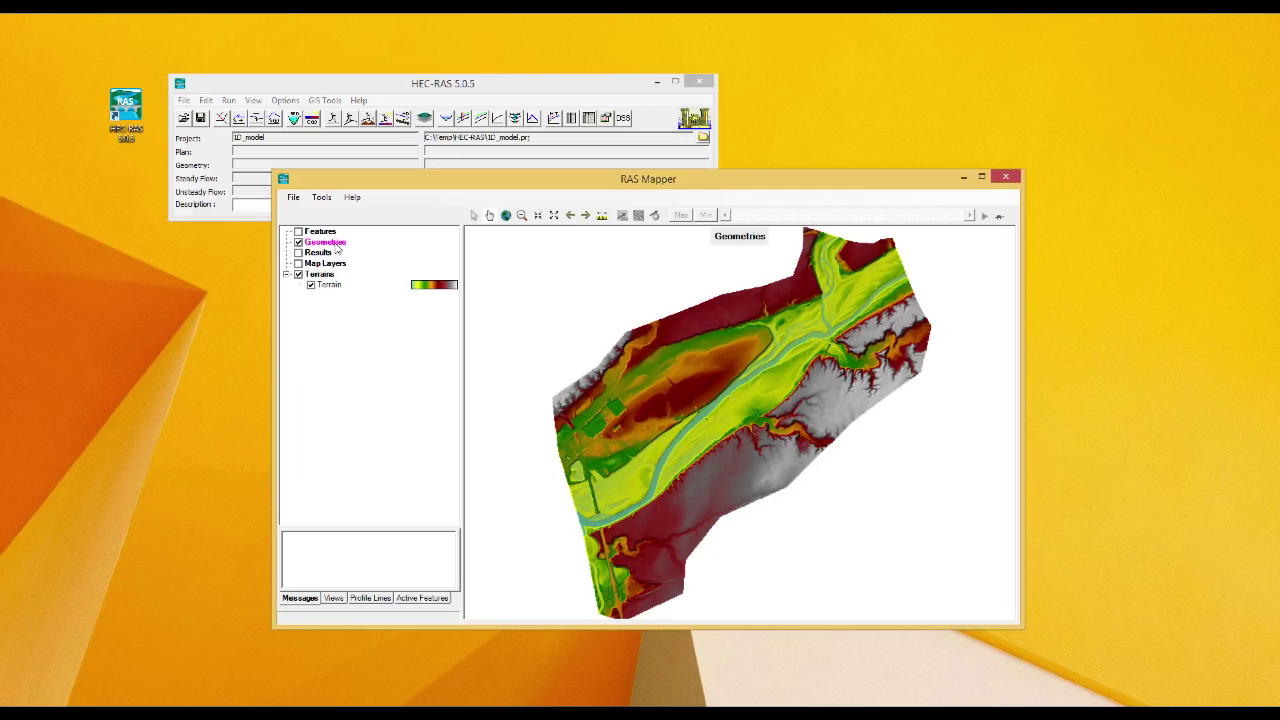
Associate the 1D_model geometry with the Terrain layer in the geometry associations, then close them.
right_click(335, 244)
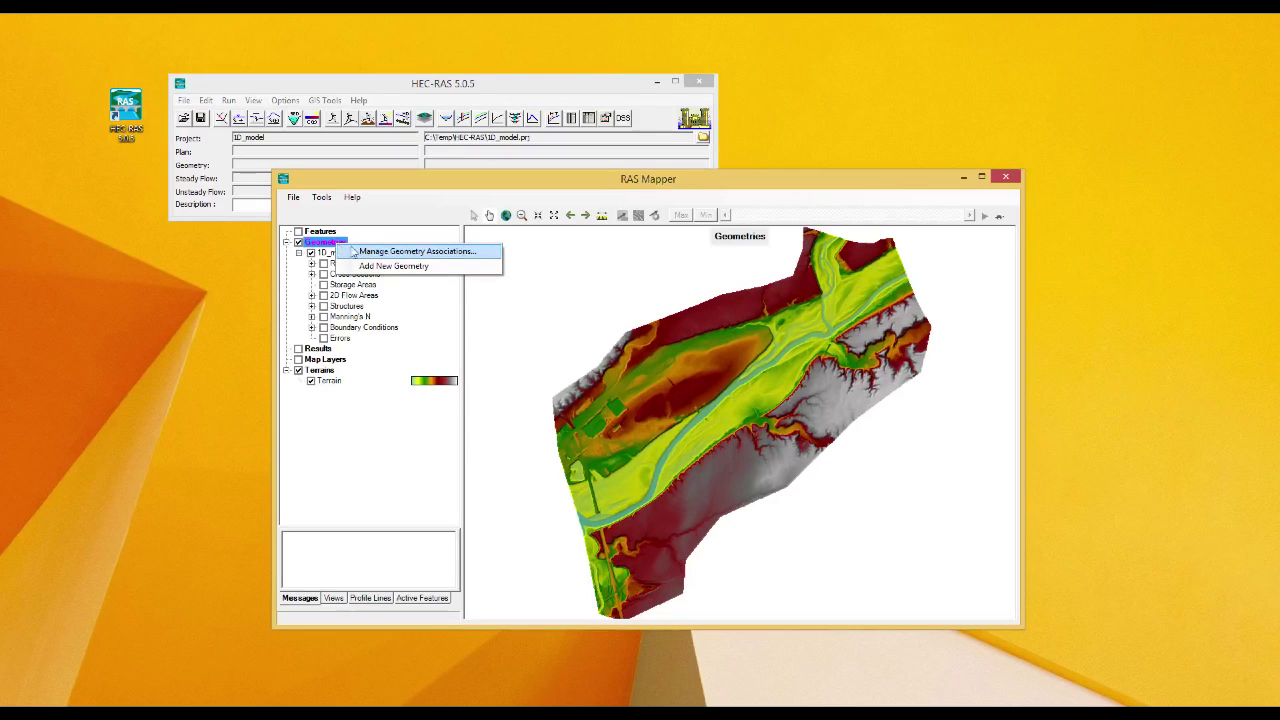
left_click(386, 252)
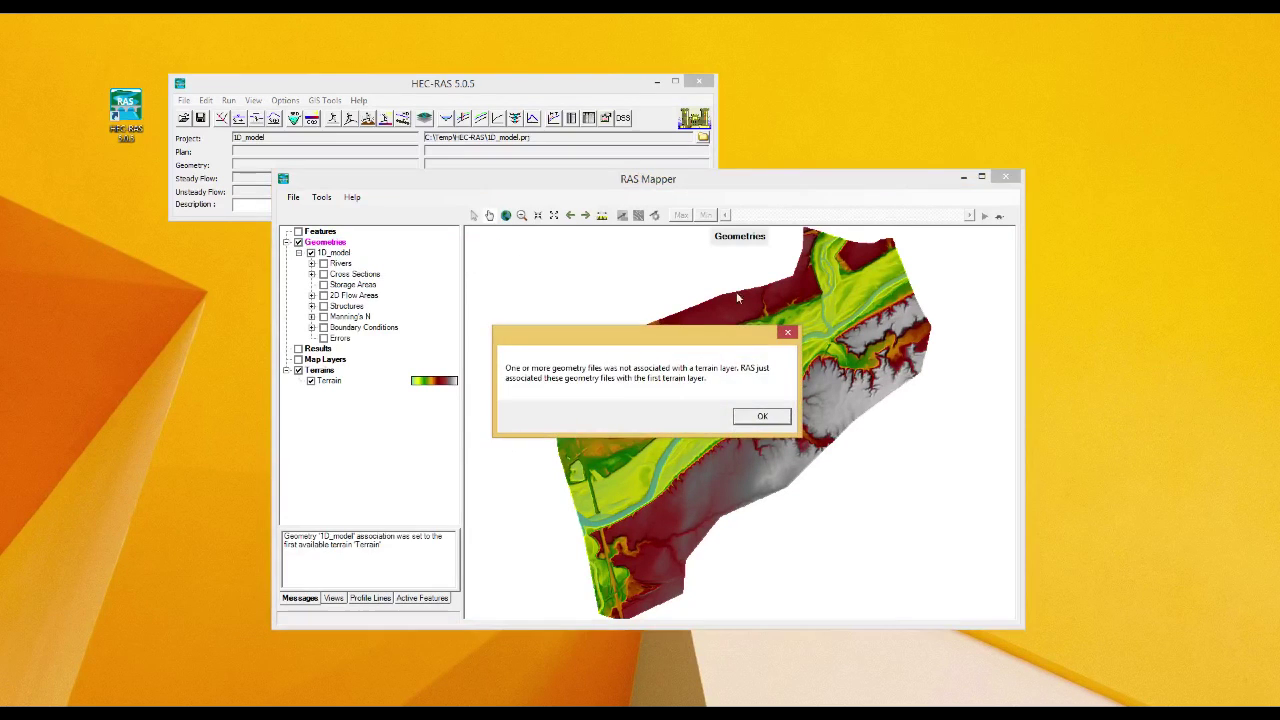
left_click(762, 417)
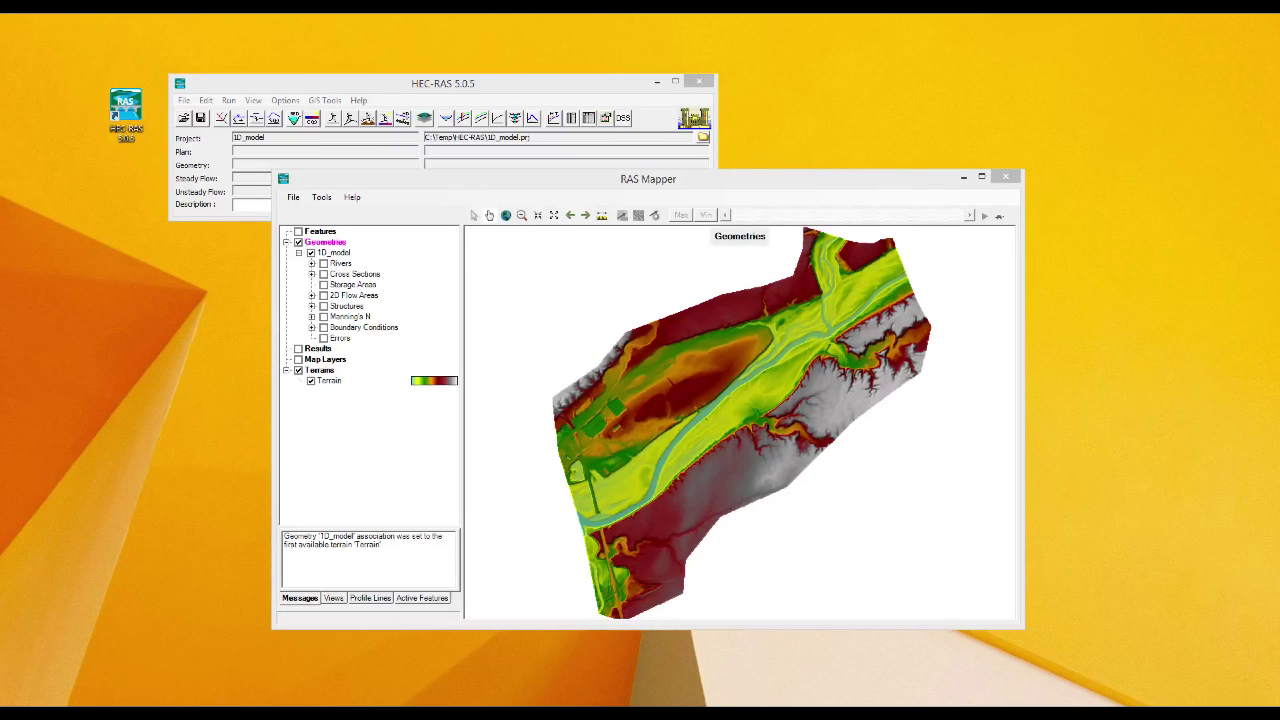
left_click_drag(1279, 104, 610, 292)
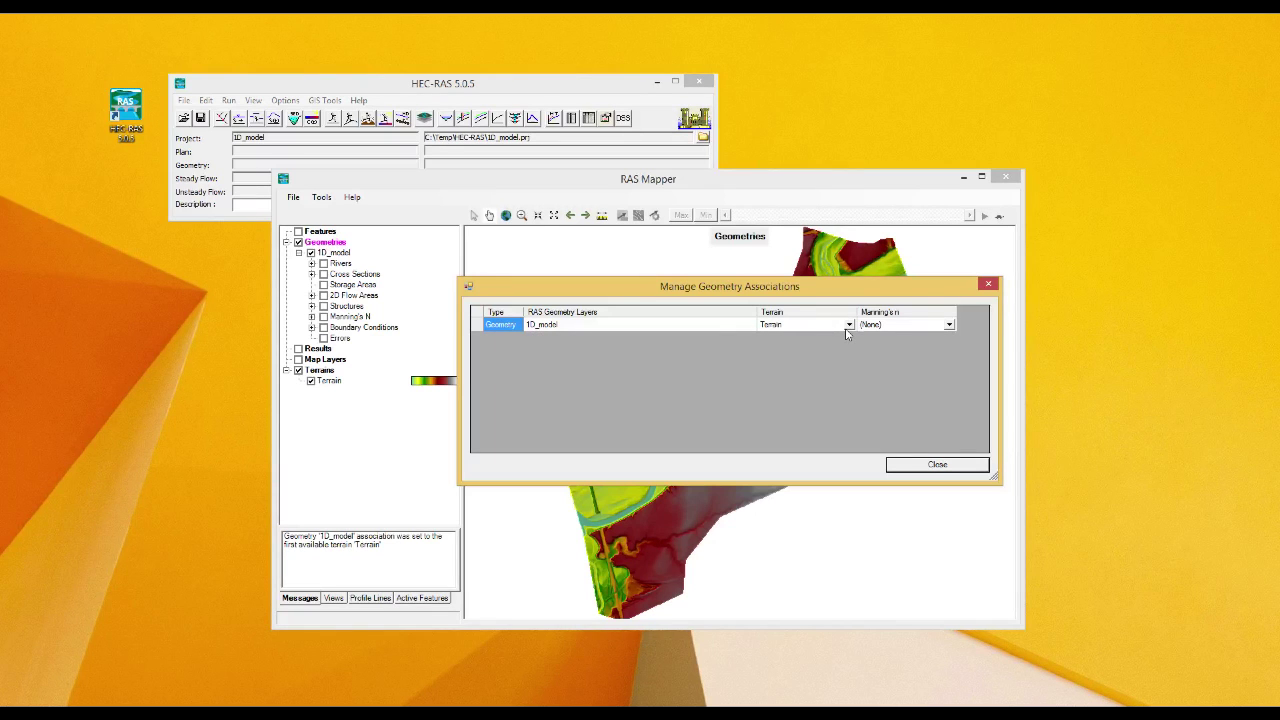
left_click(571, 326)
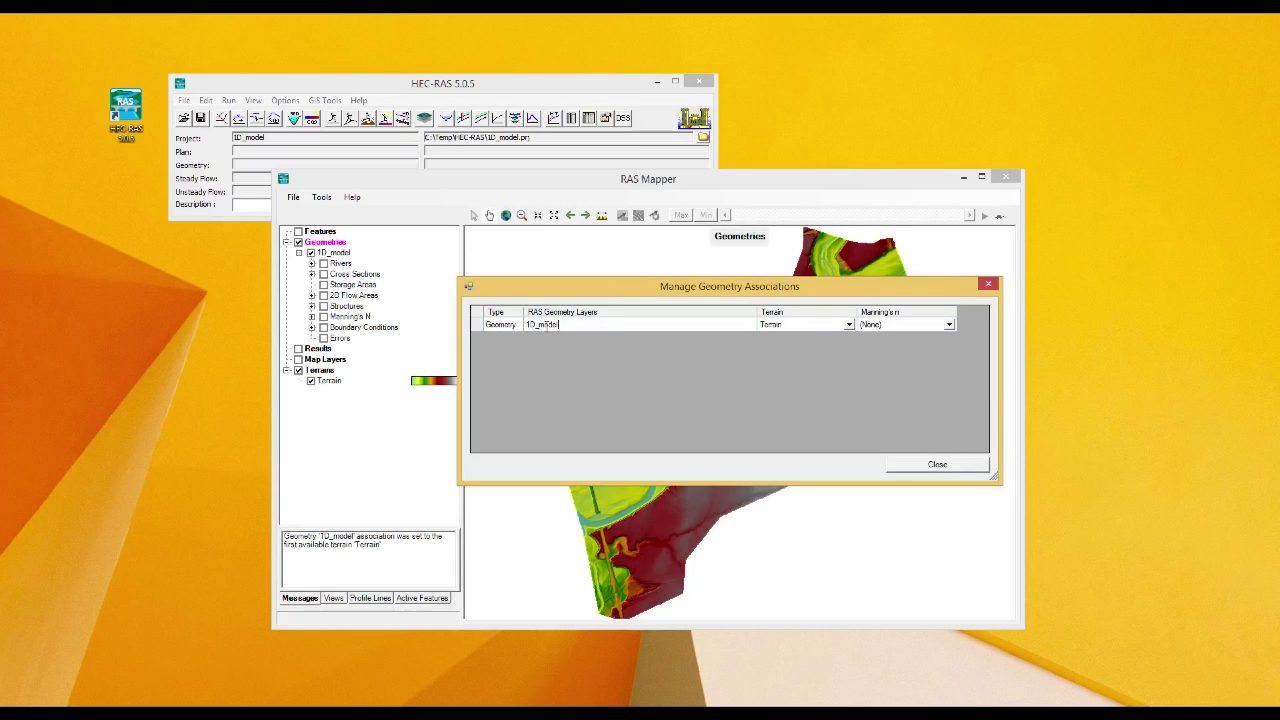
left_click(849, 326)
left_click(795, 337)
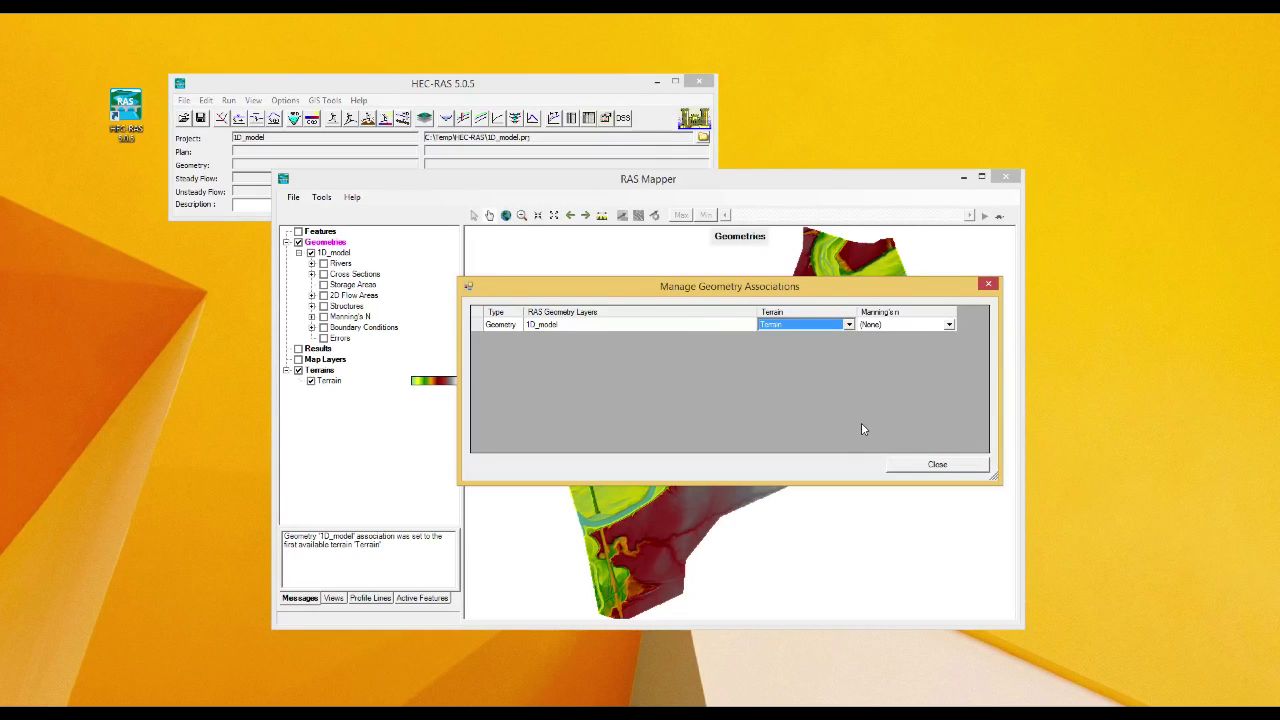
left_click(927, 467)
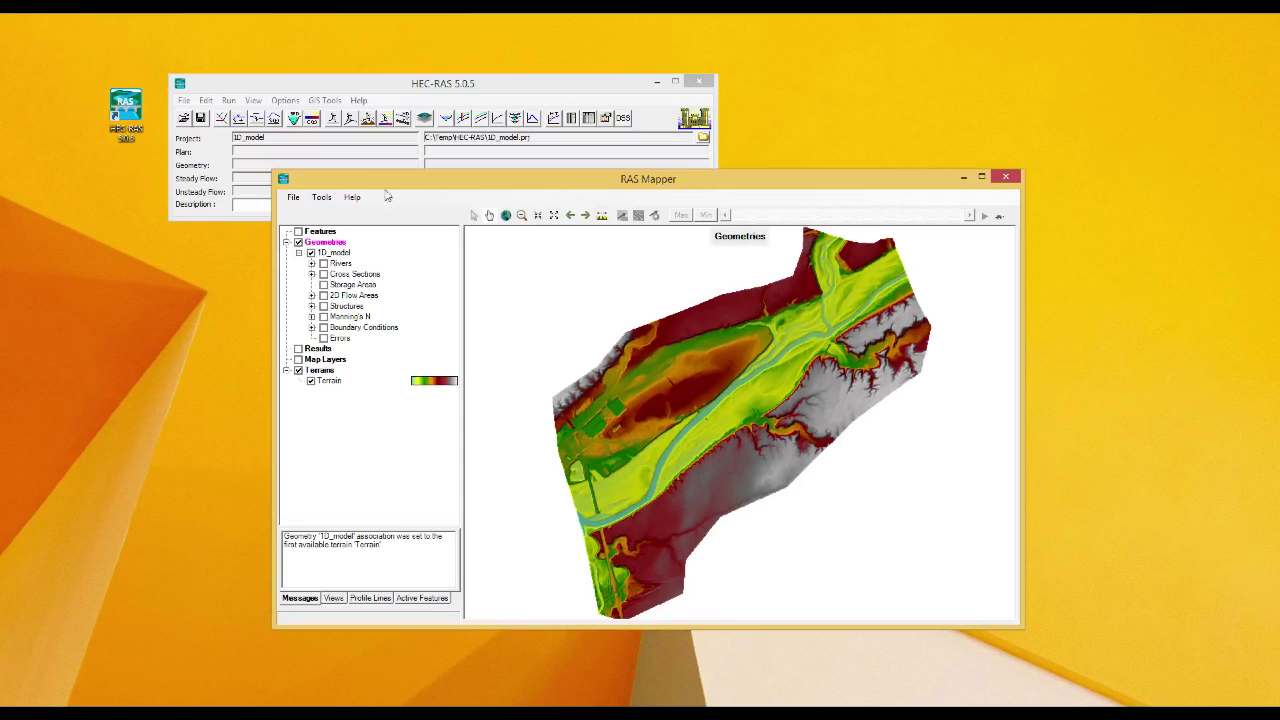
Save the RAS Mapper setup with the new geometry and its terrain association.
left_click(323, 198)
mouse_move(298, 203)
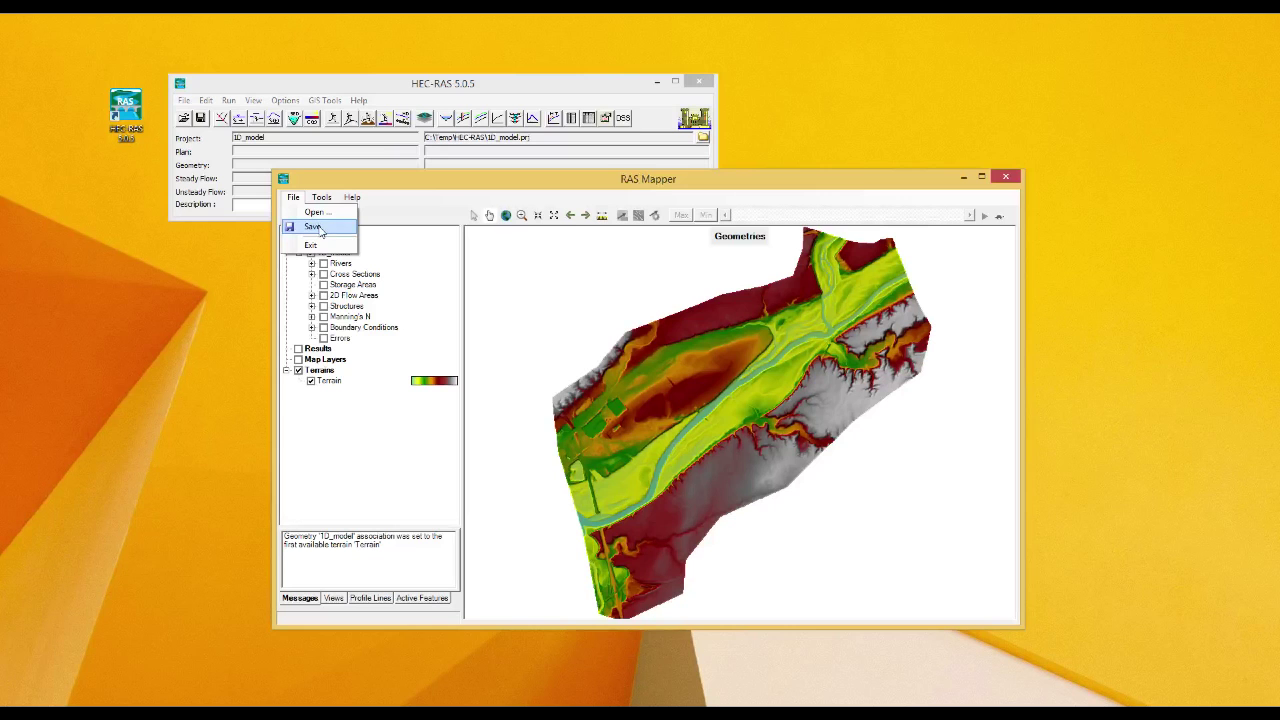
left_click(320, 230)
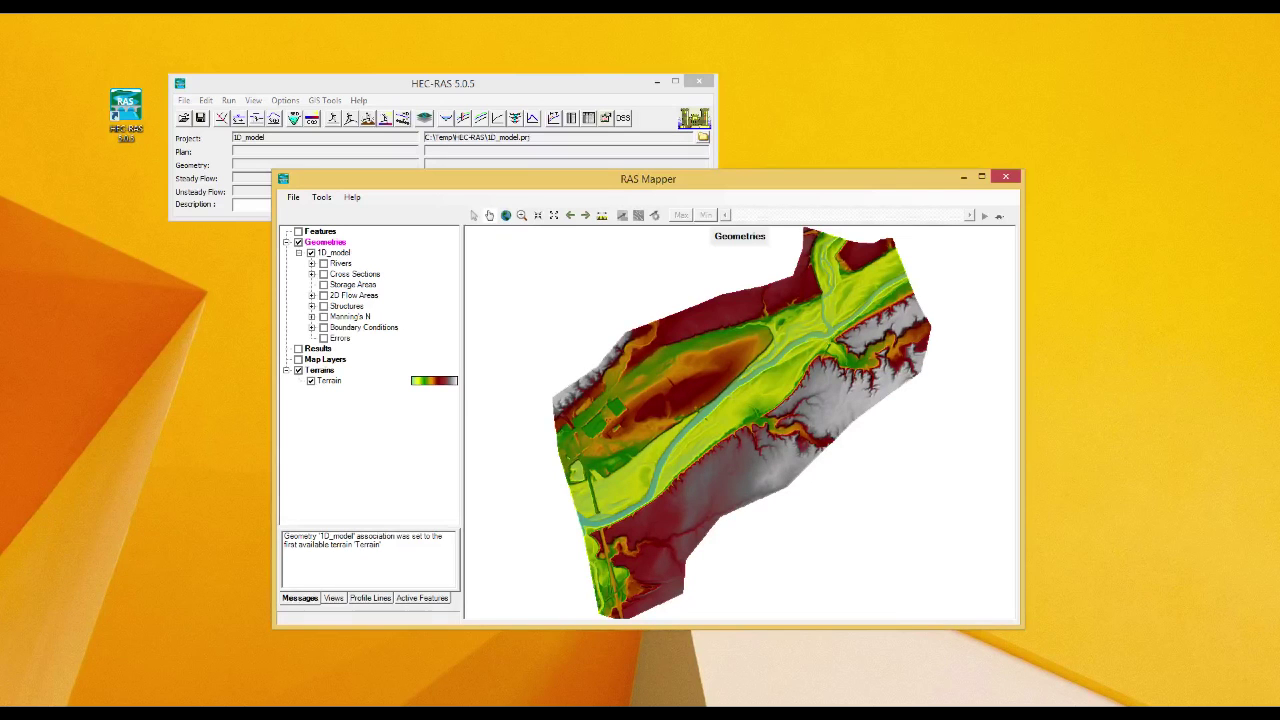
Switch to File Explorer, examine the 1D_model.g01, 1D_model.g01.hdf and 1D_model.rasmap files in the HEC-RAS folder, and minimize it.
left_click(228, 715)
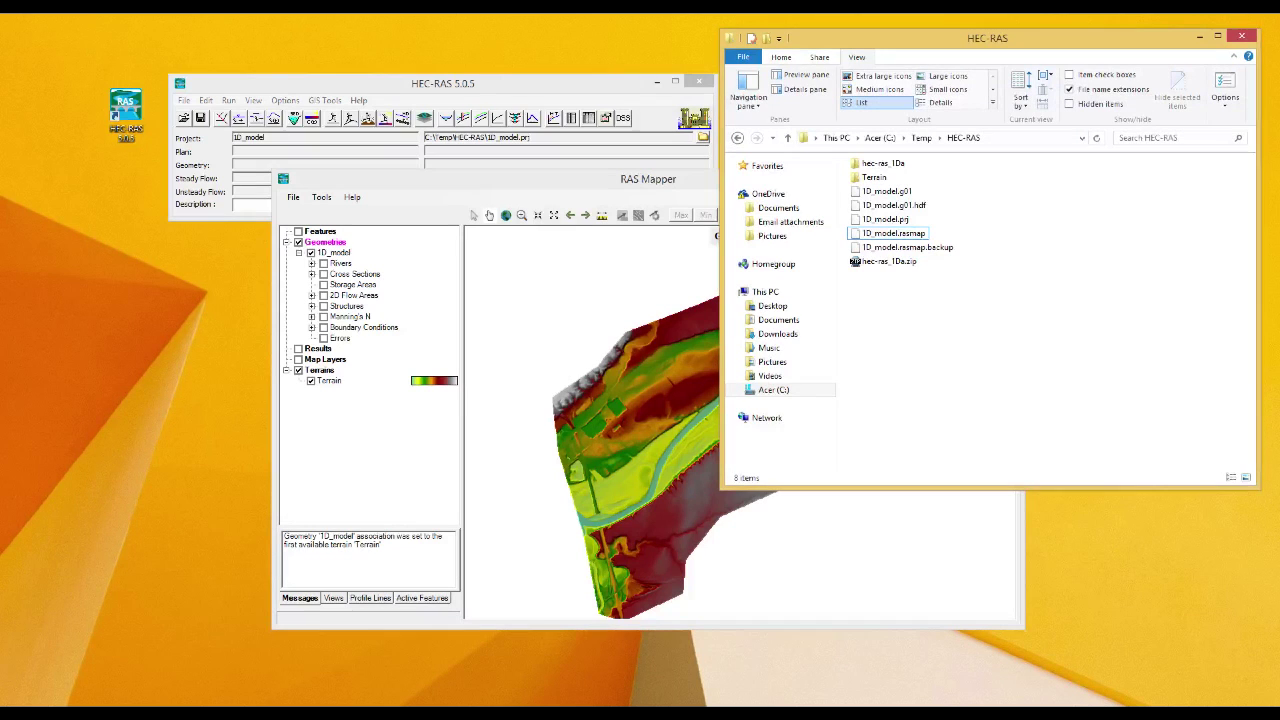
left_click(904, 194)
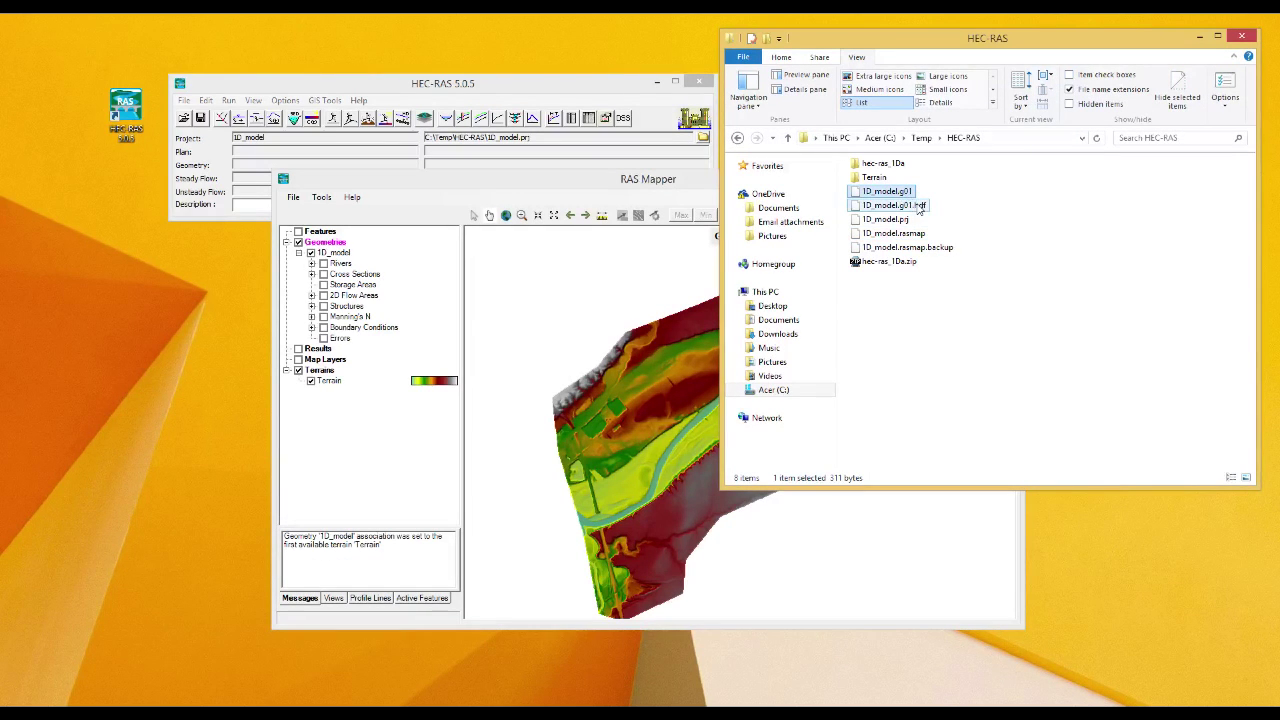
left_click(918, 206, "ctrl")
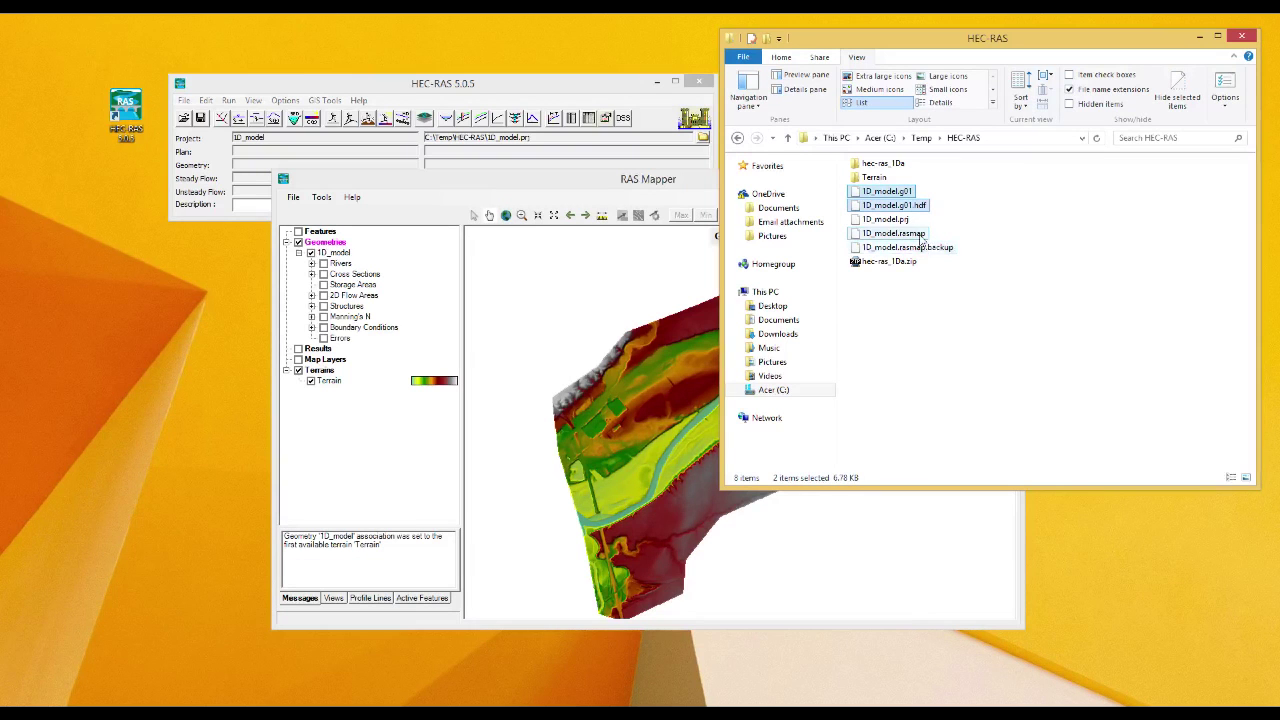
left_click(919, 234, "ctrl")
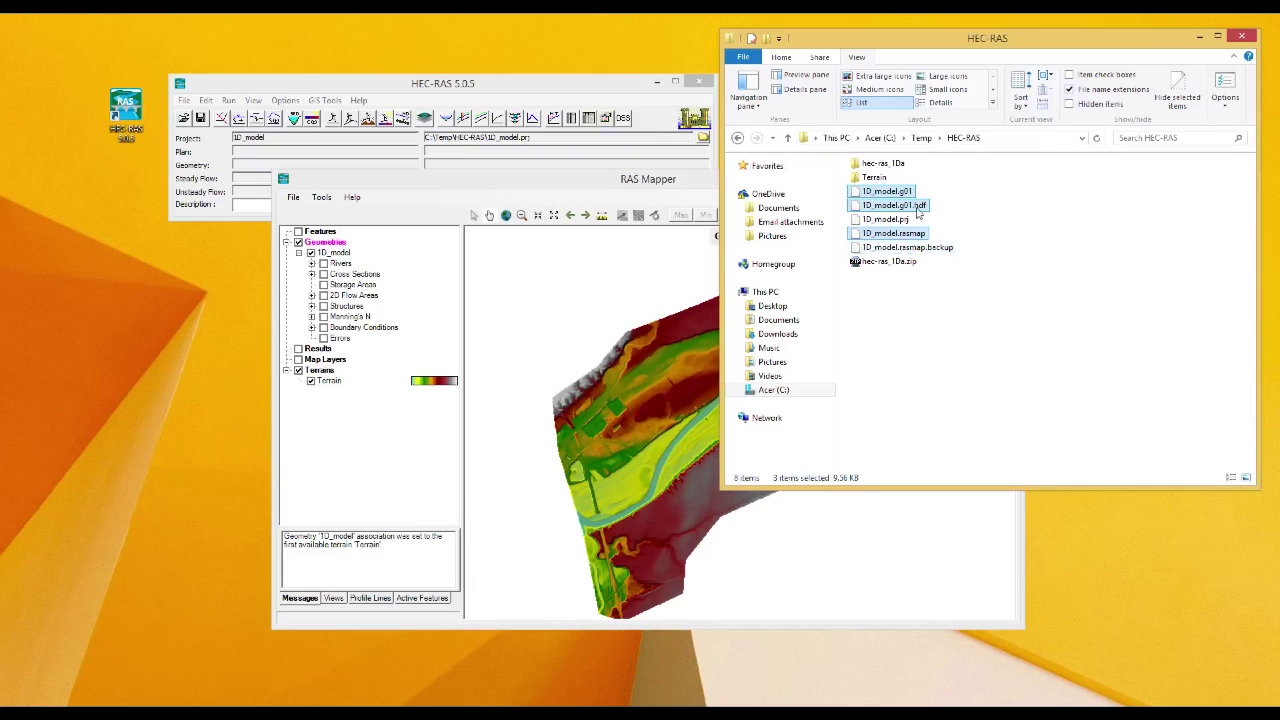
left_click(905, 192)
left_click(912, 204)
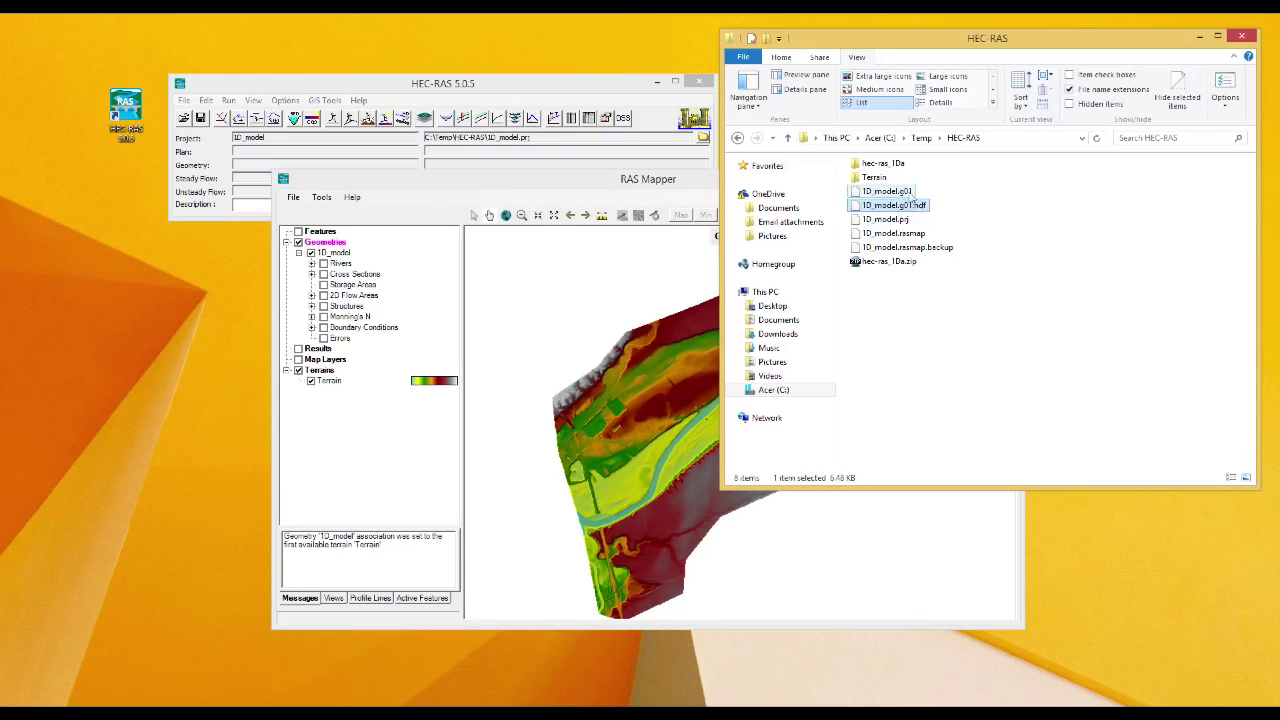
left_click(912, 202, "ctrl")
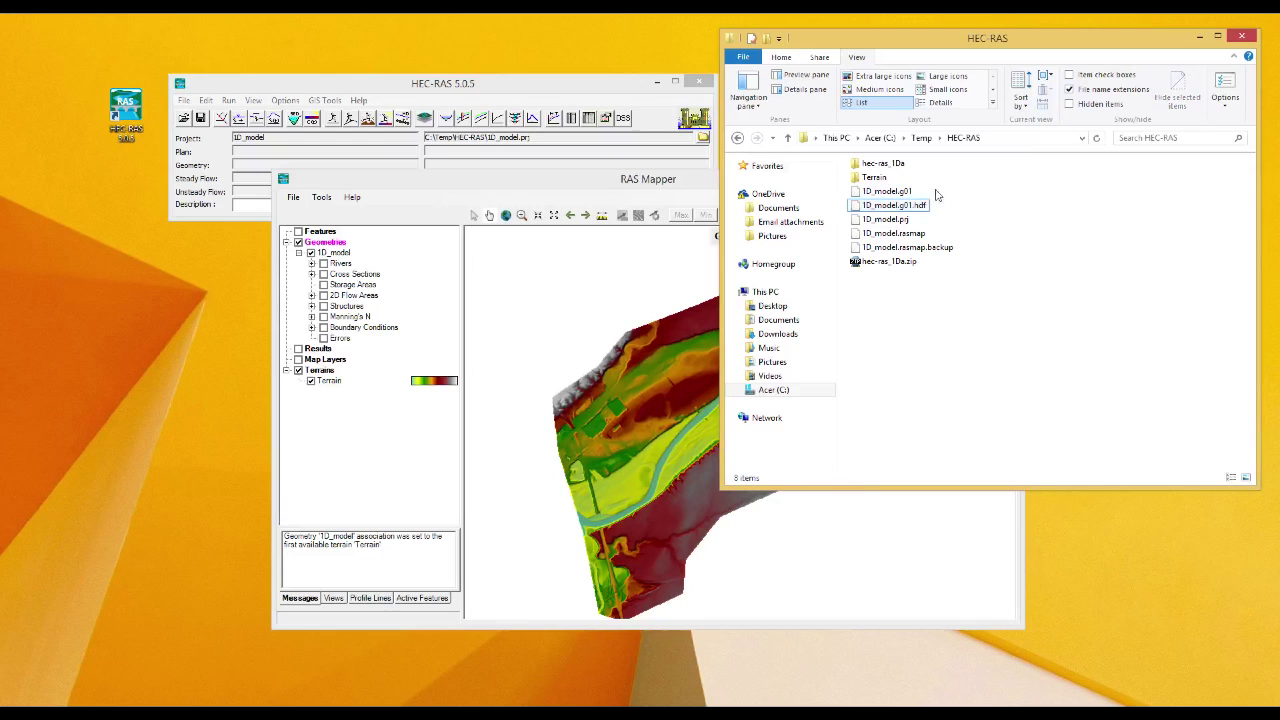
left_click(898, 192)
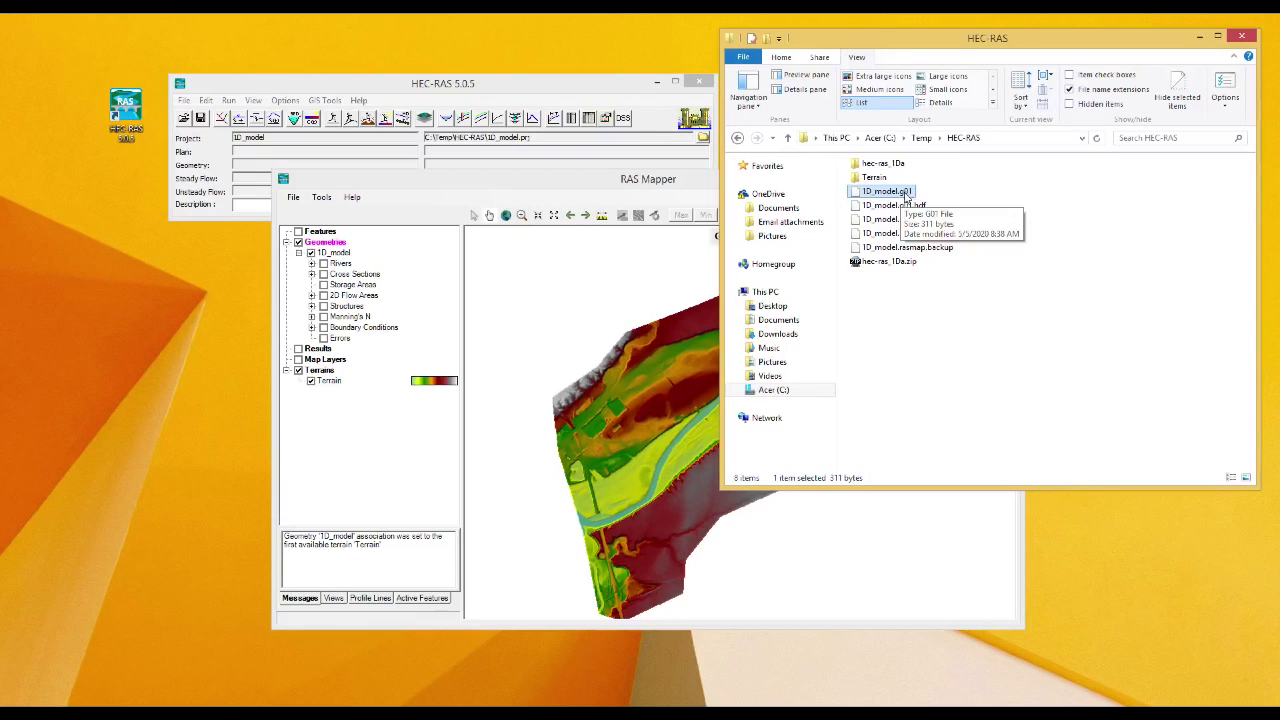
left_click(1003, 193)
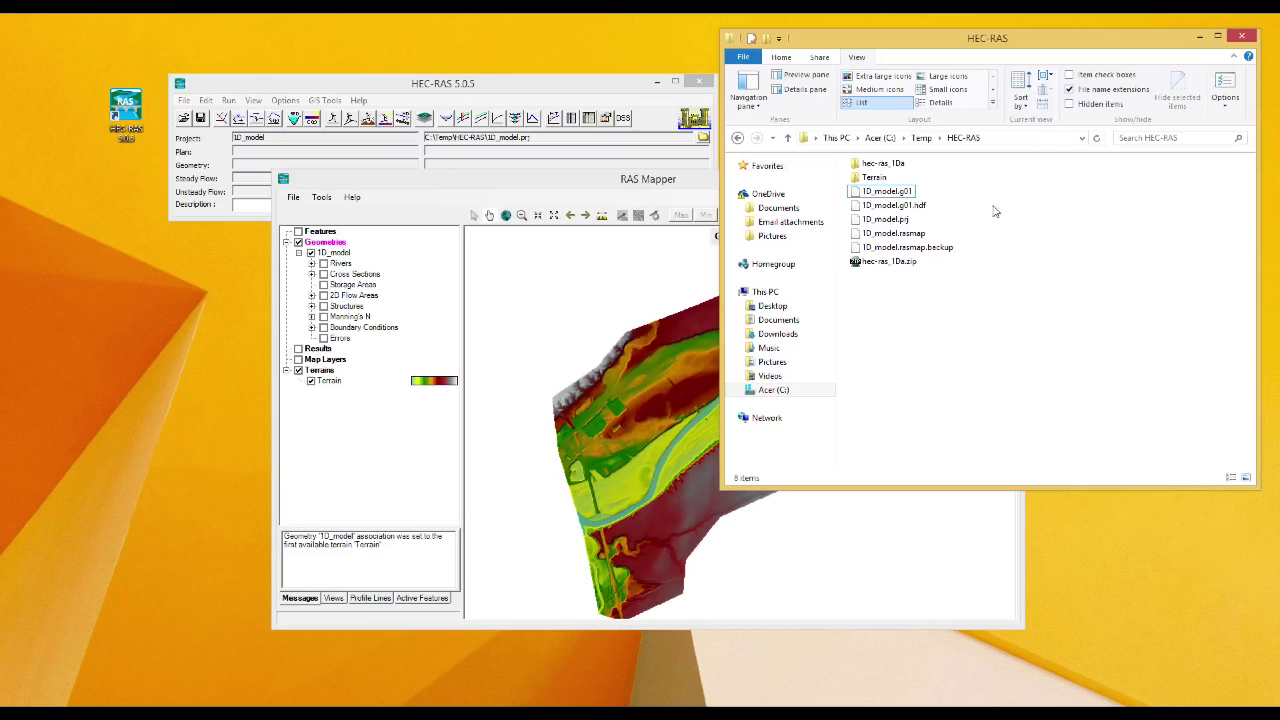
left_click(1200, 40)
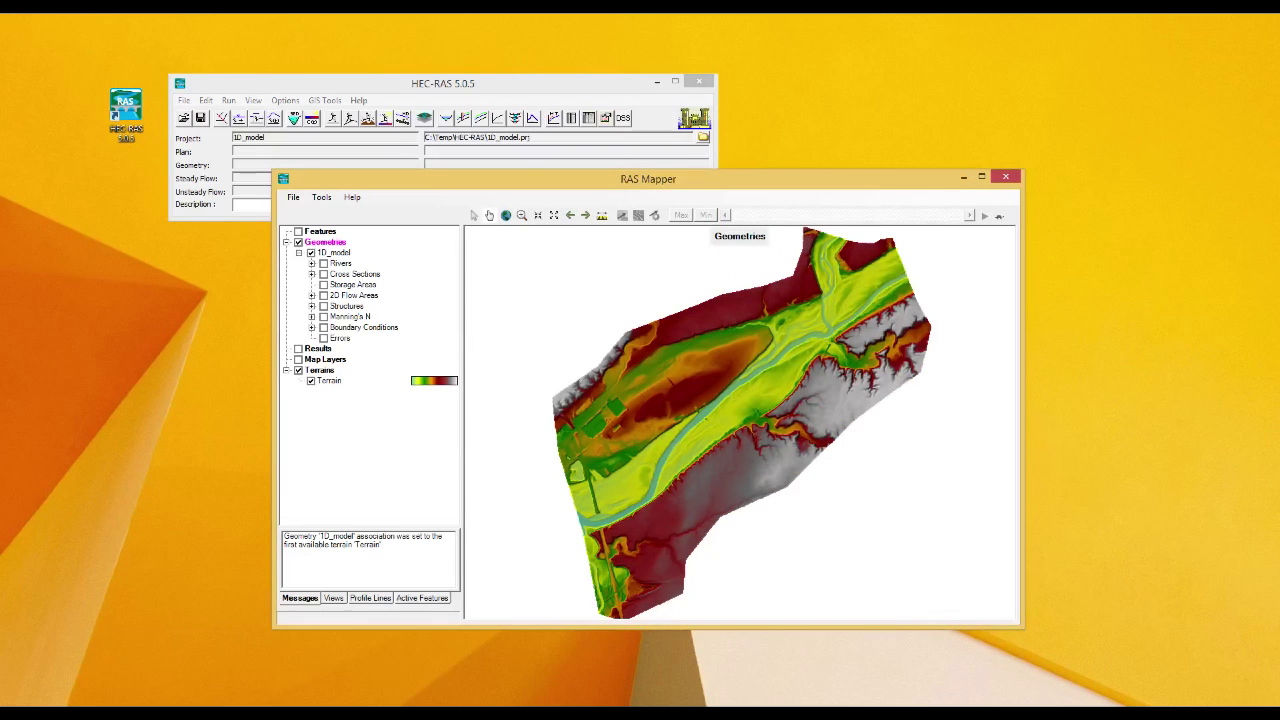